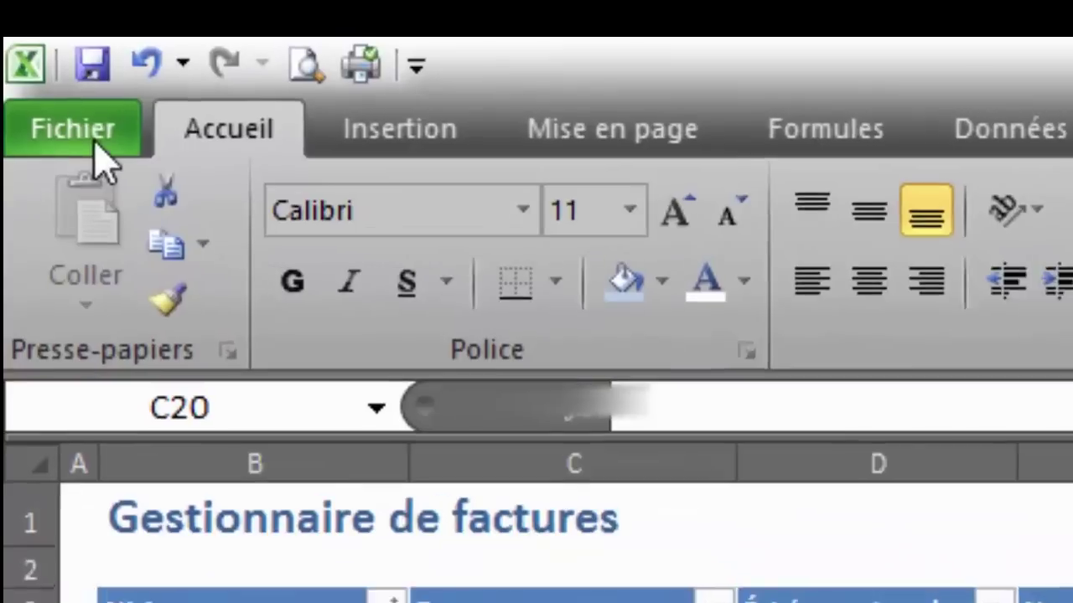
Show the workbook's e-mail sending options under Fichier > Enregistrer et envoyer
click(26, 39)
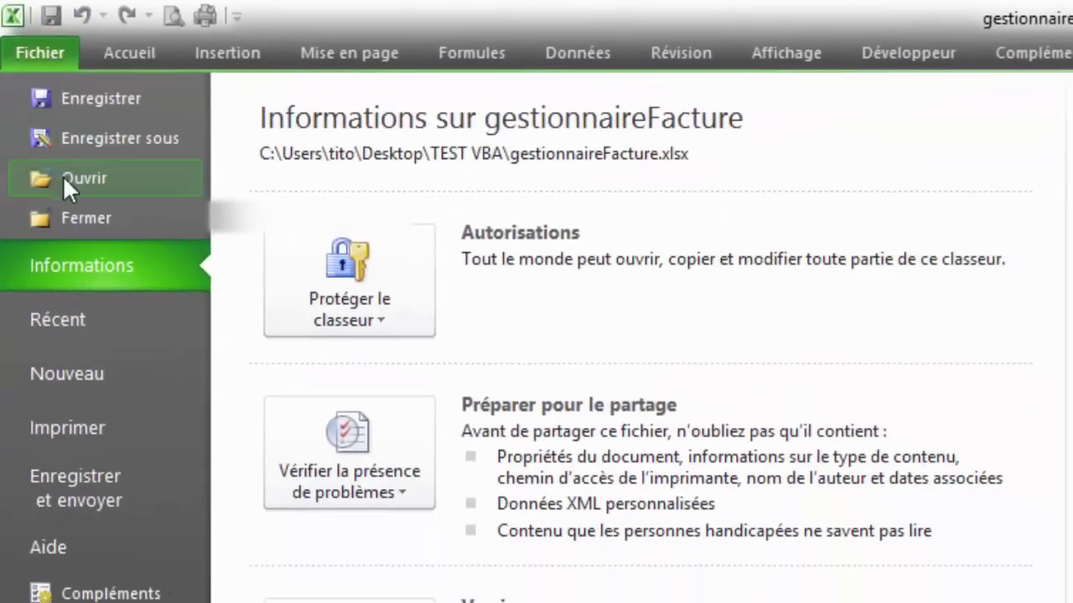
click(72, 487)
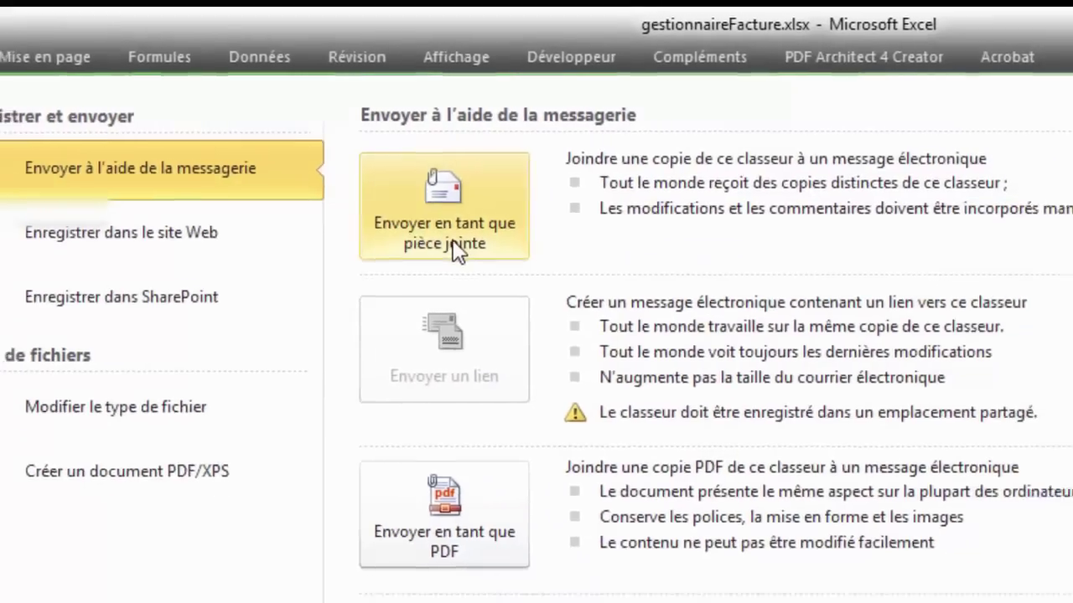
Create an Outlook message carrying gestionnaireFacture.xlsx, then visit its À field and body
click(461, 252)
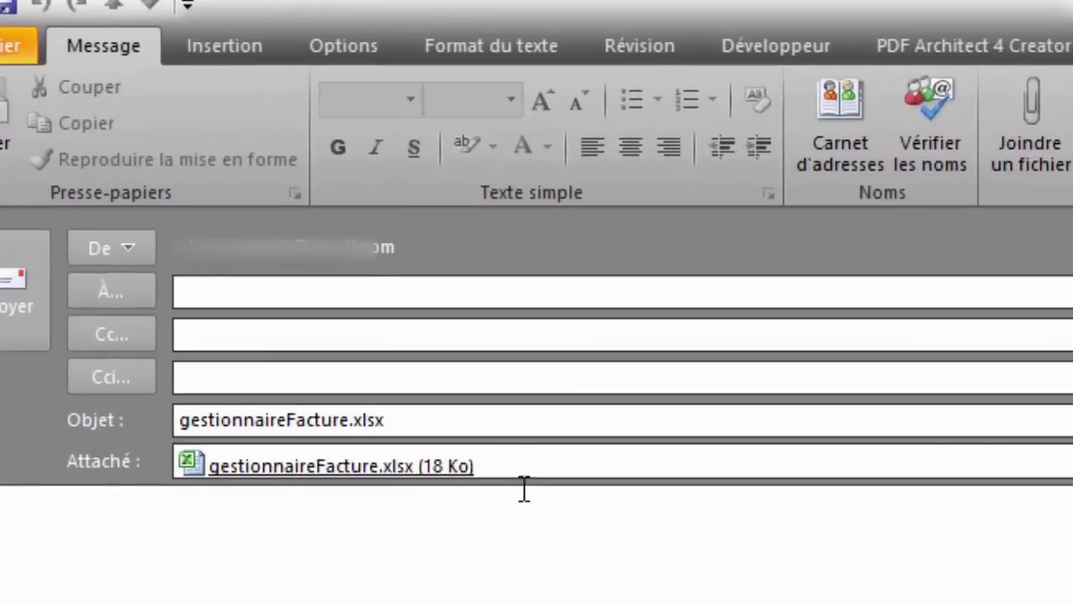
drag(492, 468, 224, 473)
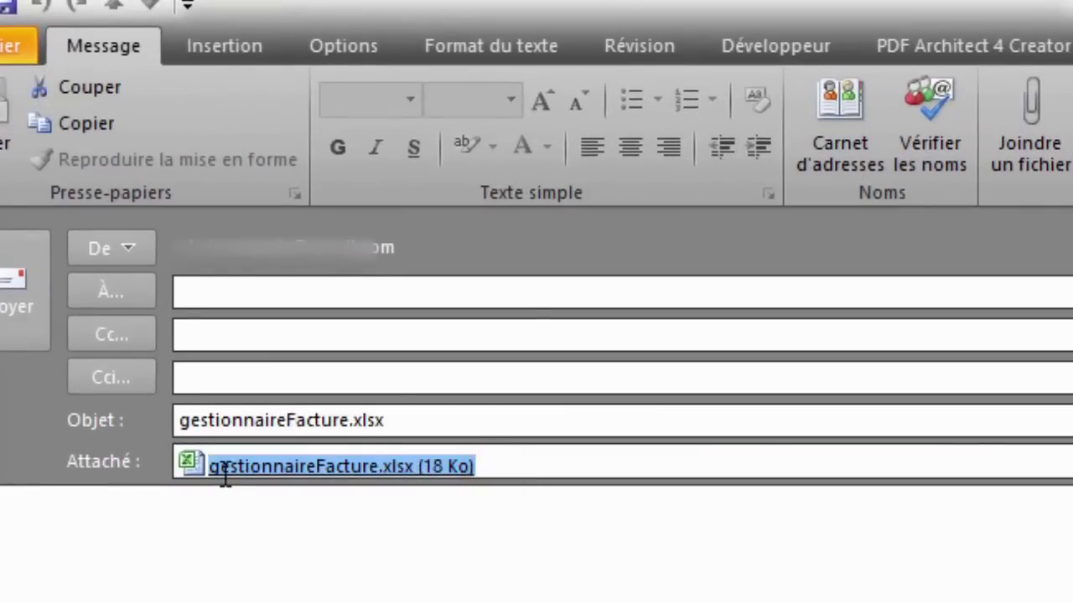
click(212, 296)
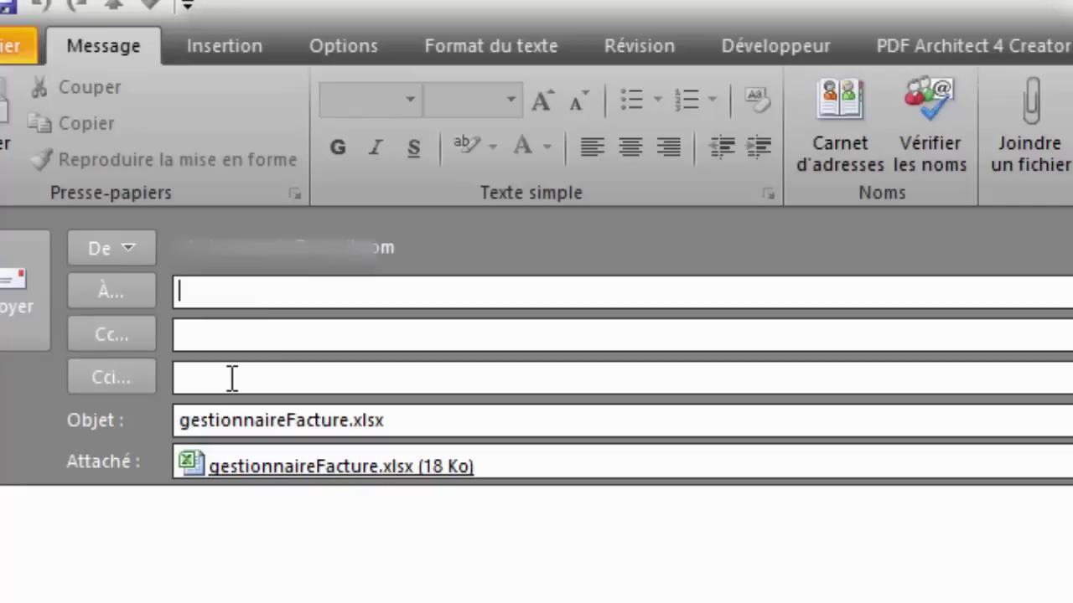
click(91, 542)
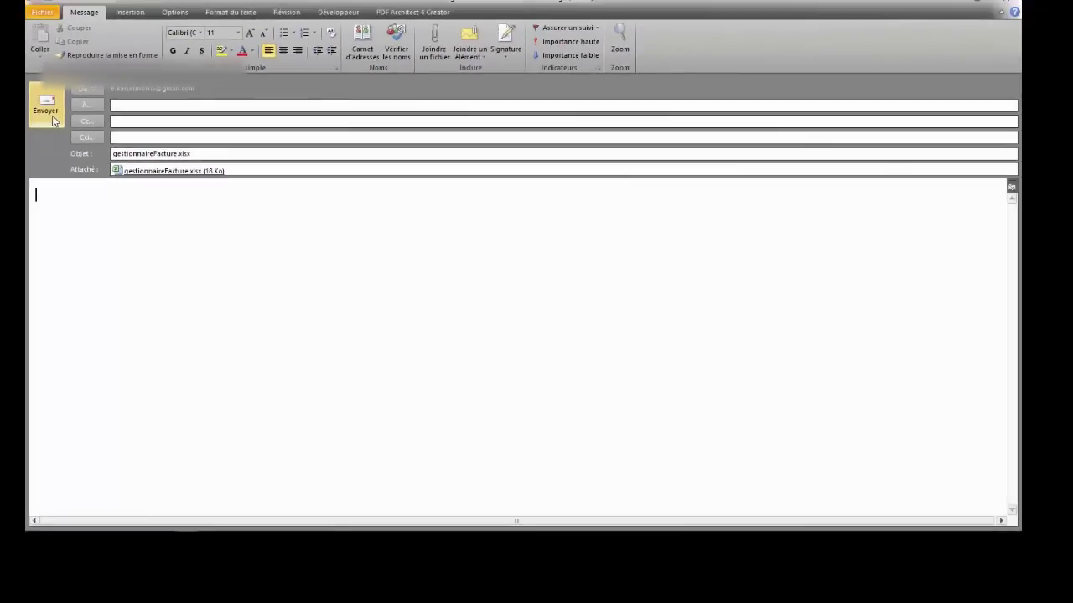
Close the draft and enable the Développeur tab under Options > Personnaliser le Ruban
click(46, 108)
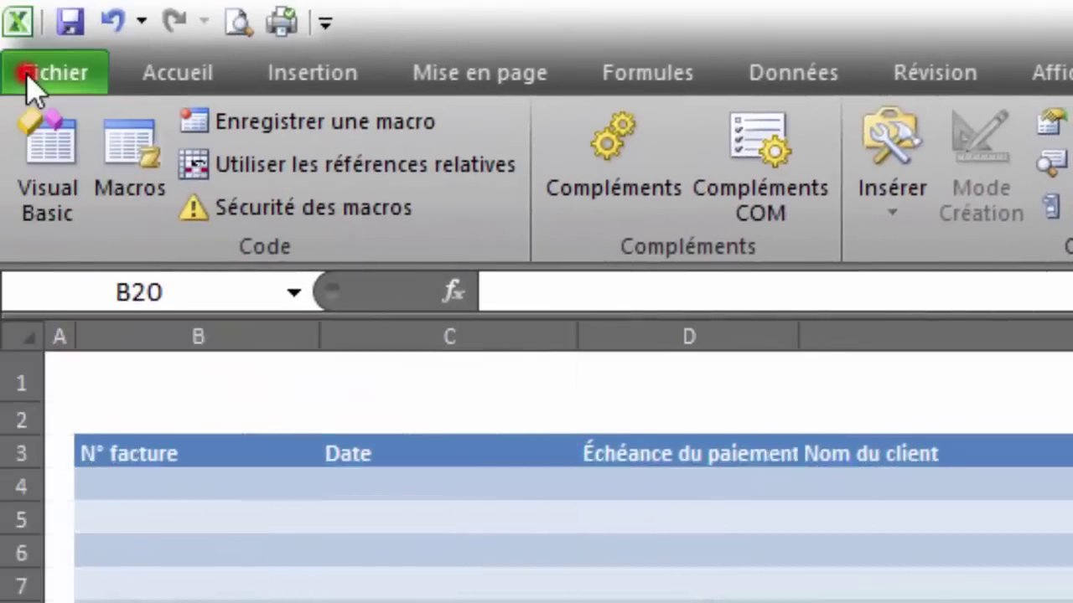
click(29, 74)
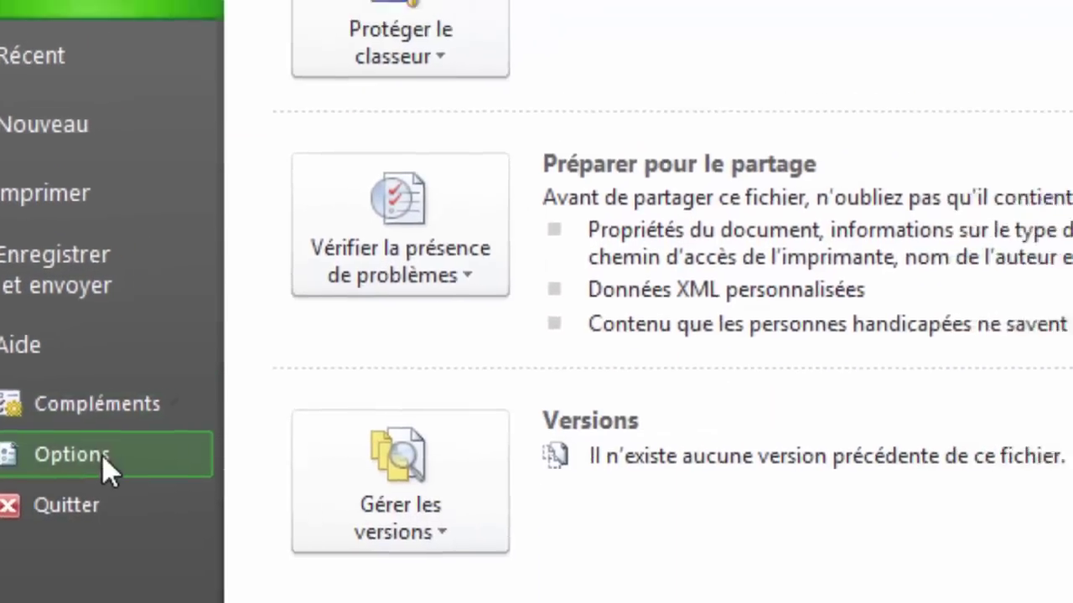
click(130, 451)
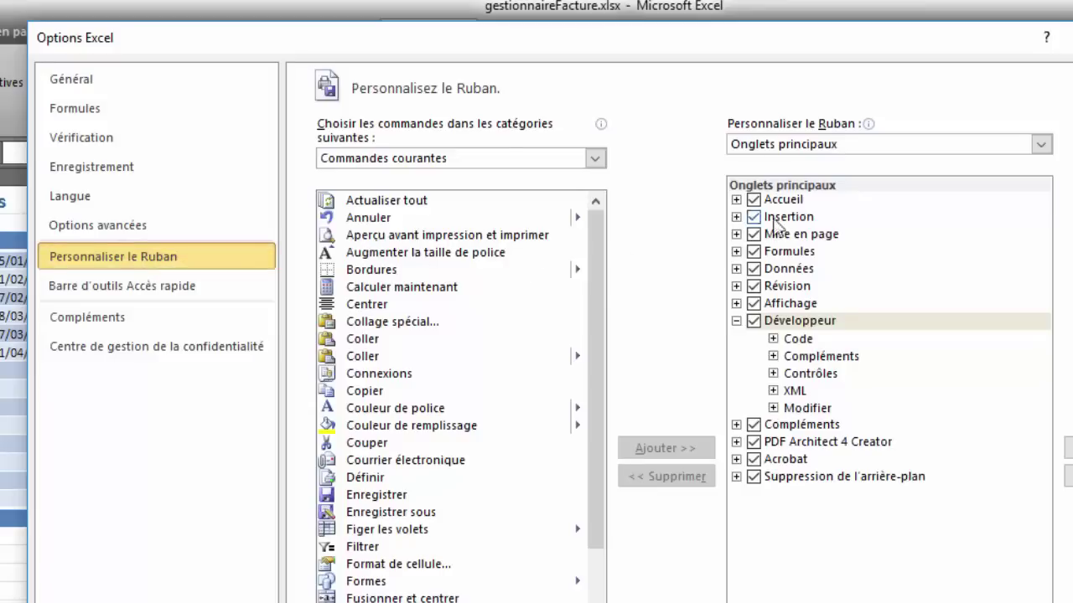
click(887, 147)
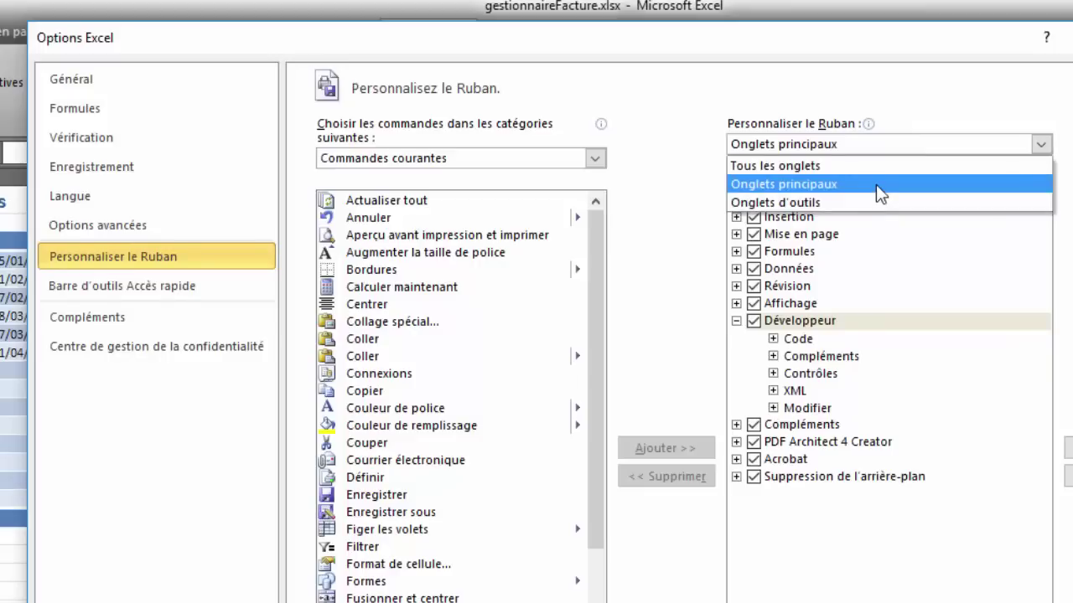
click(879, 186)
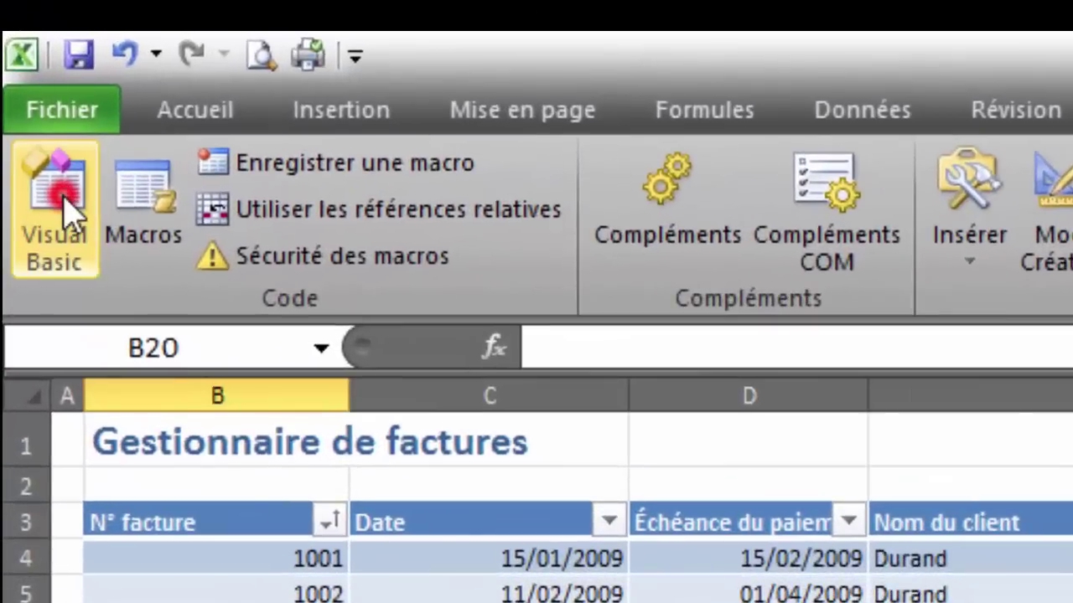
Open the VBA editor and browse its References list, including Microsoft Excel 14.0 Object Library
click(64, 201)
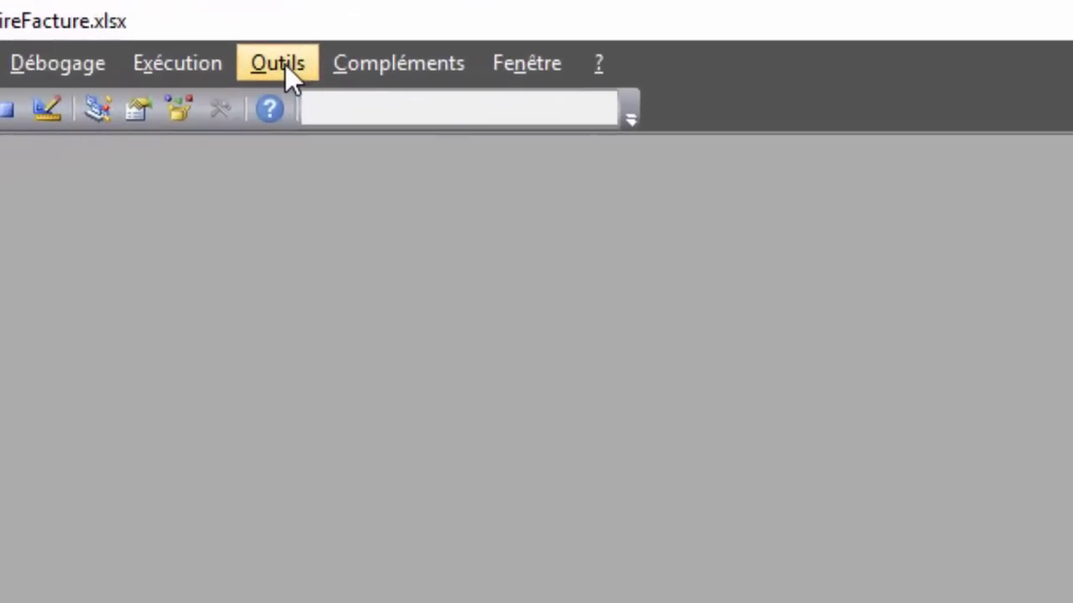
click(285, 64)
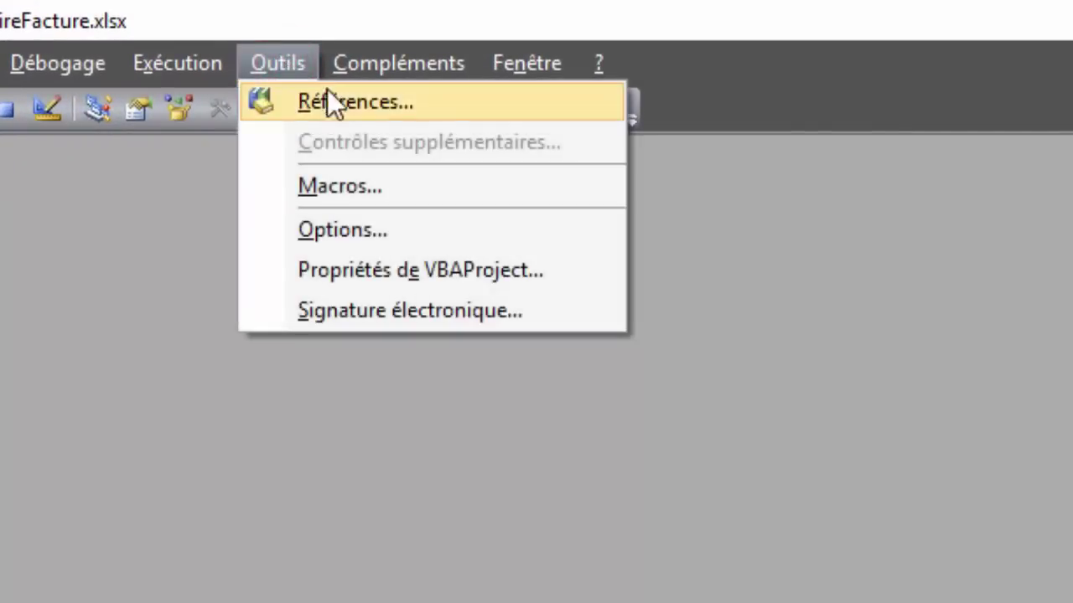
click(347, 100)
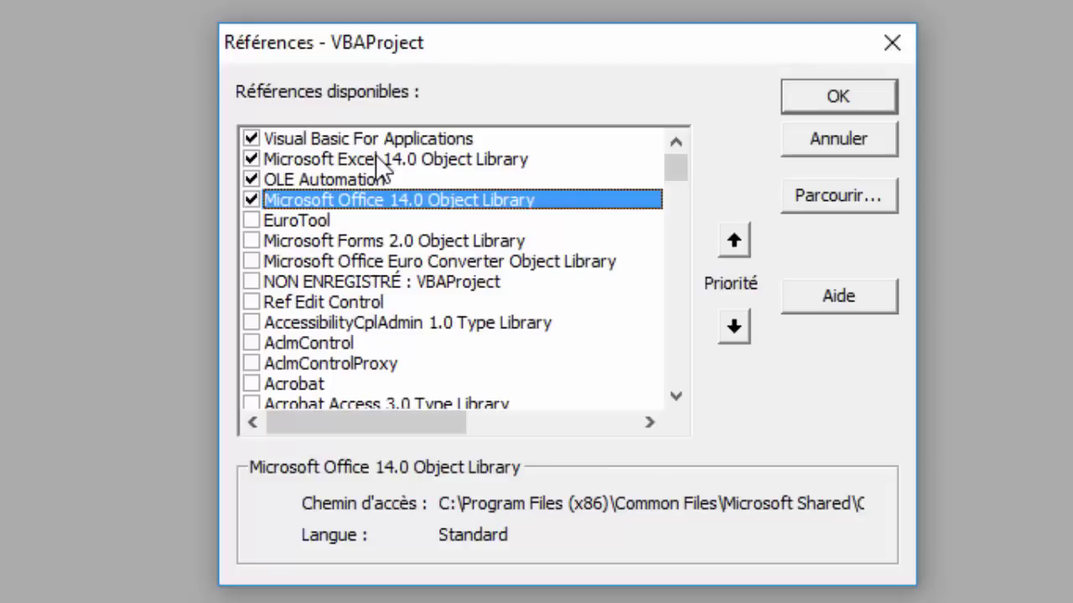
click(375, 158)
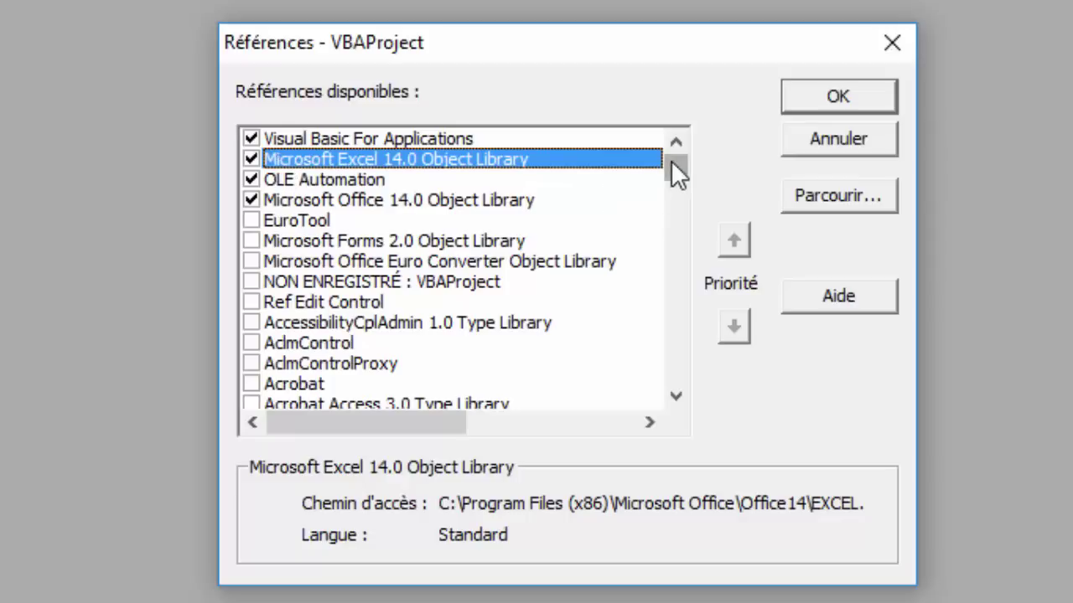
mouse_move(670, 162)
mouse_down()
mouse_move(677, 265)
mouse_move(683, 145)
mouse_up()
Close References and insert Module1 into VBAProject (gestionnaireFacture.xlsx)
click(818, 98)
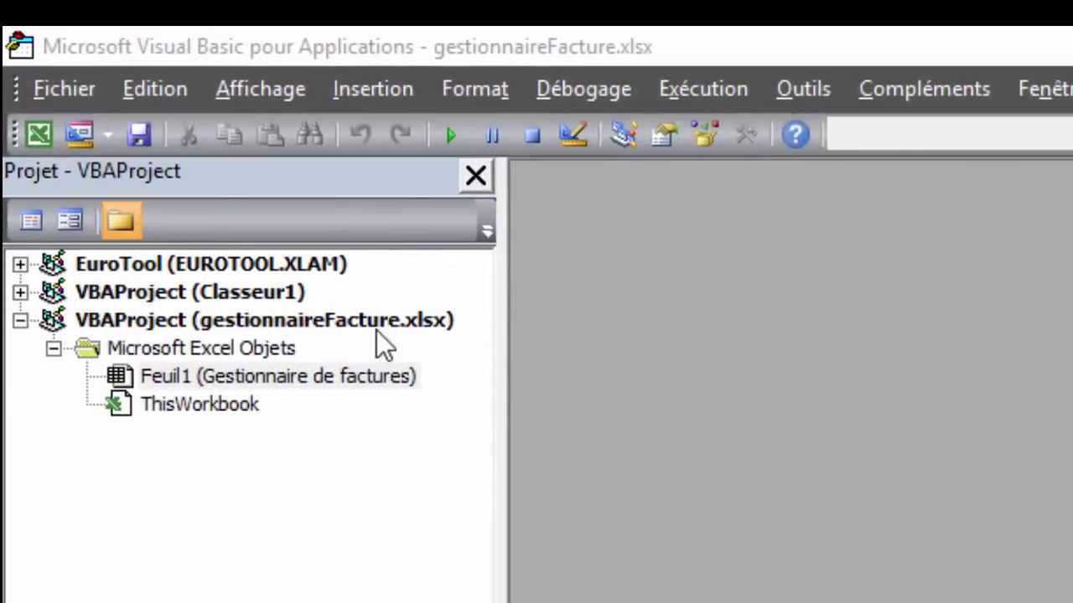
right_click(306, 320)
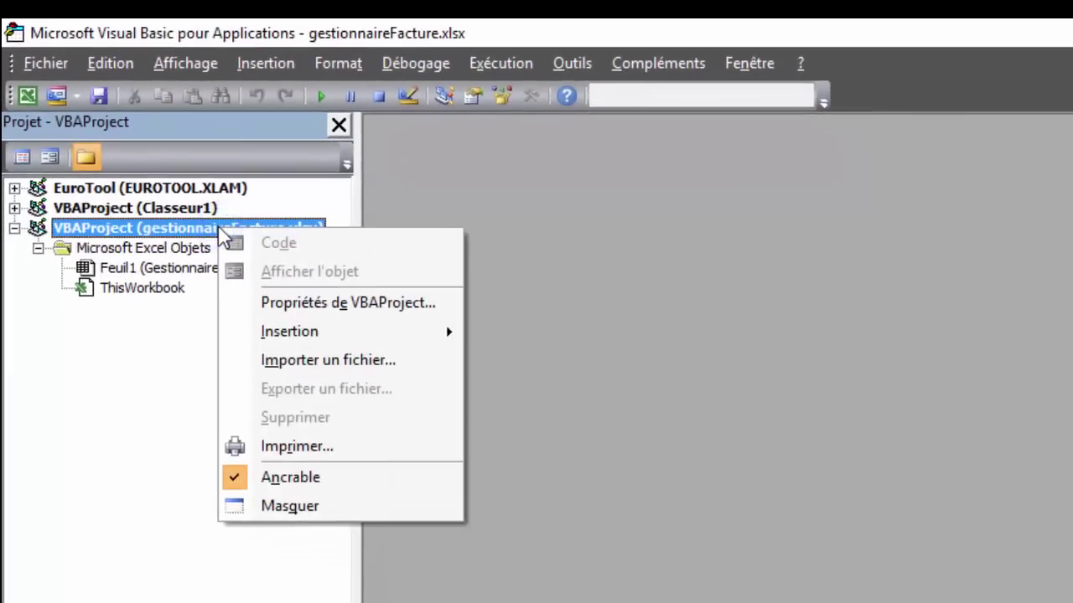
mouse_move(289, 332)
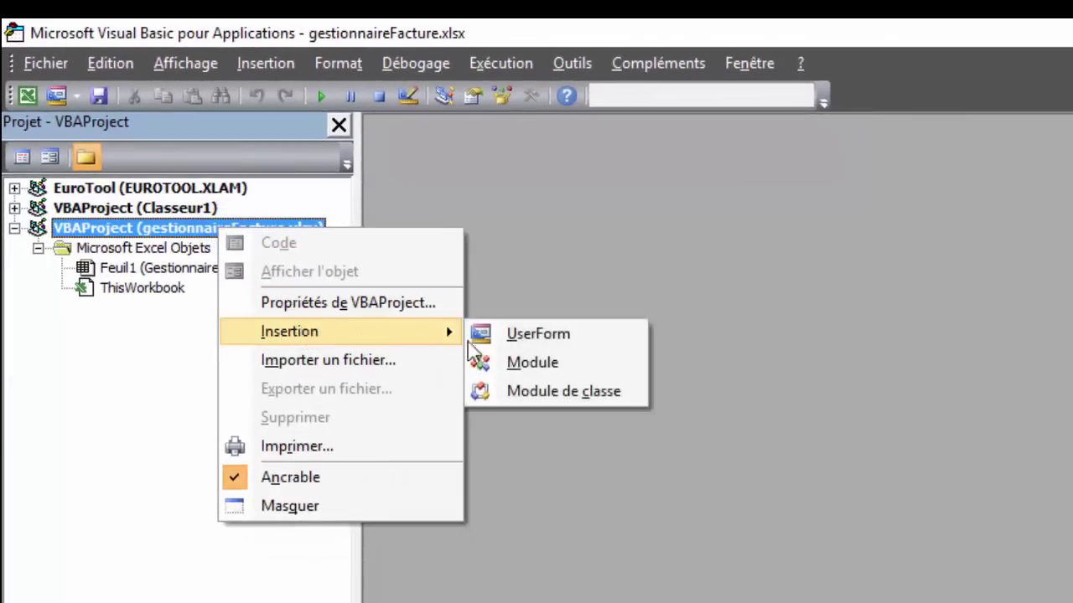
click(537, 362)
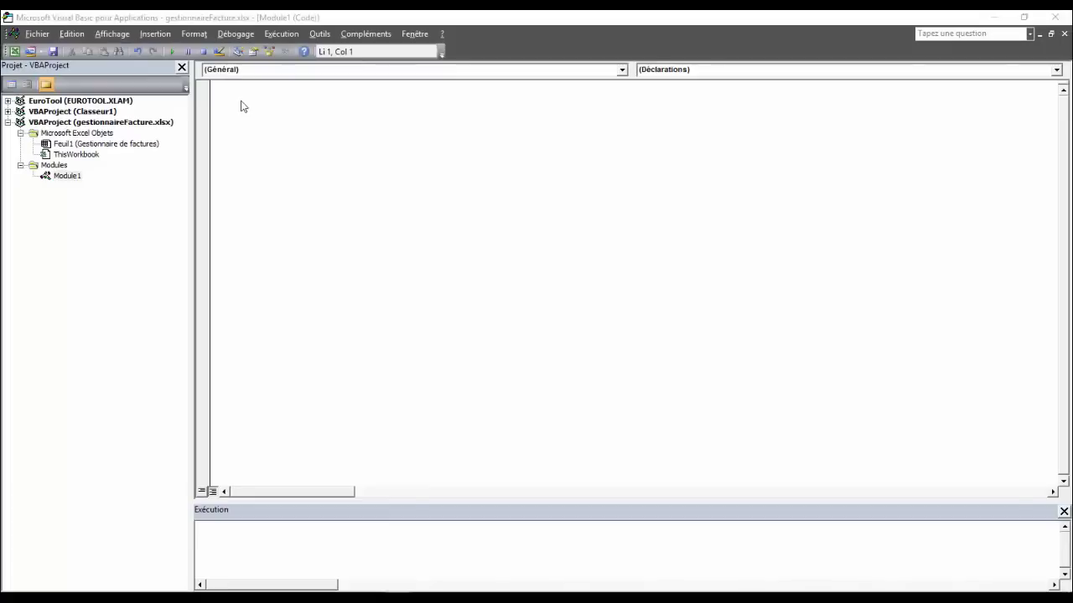
Write 'sub envoiClasseur' in Module1 so its Sub and End Sub lines appear
click(238, 106)
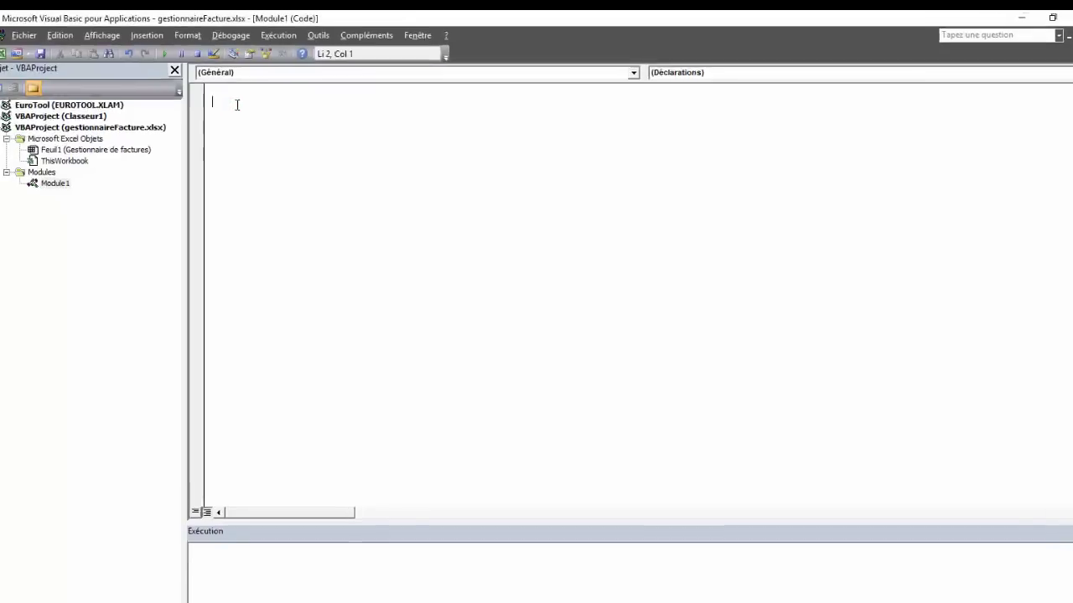
text(s)
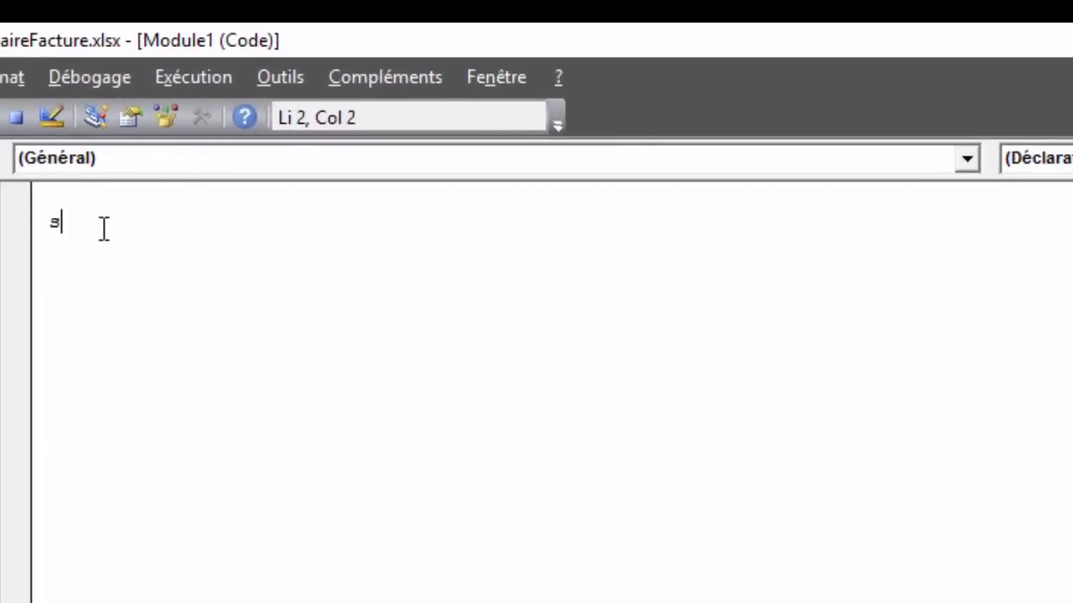
text(ub )
text(envoi)
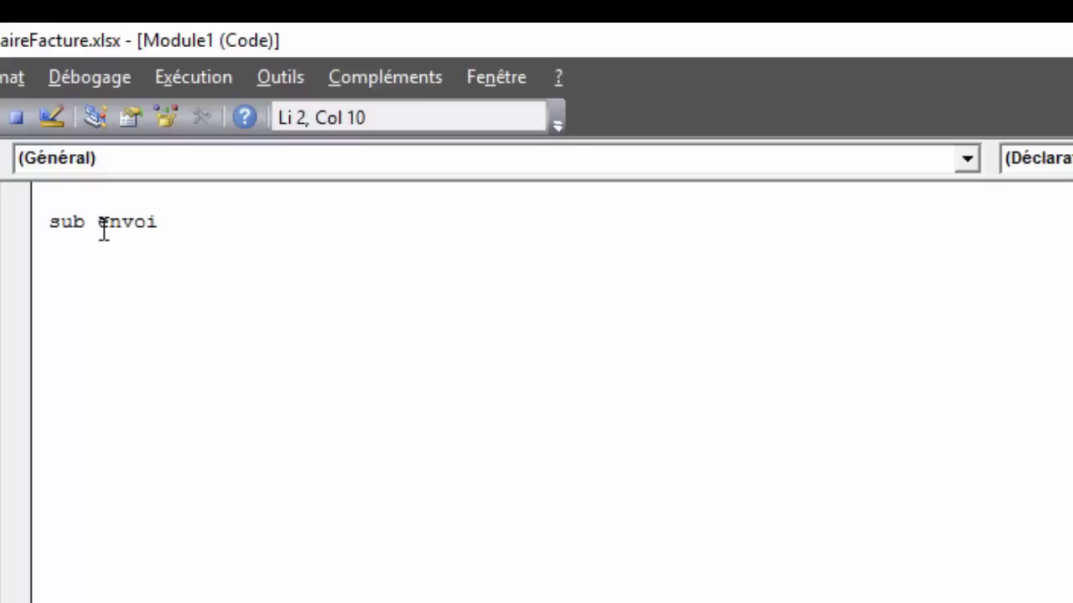
text(Classeu)
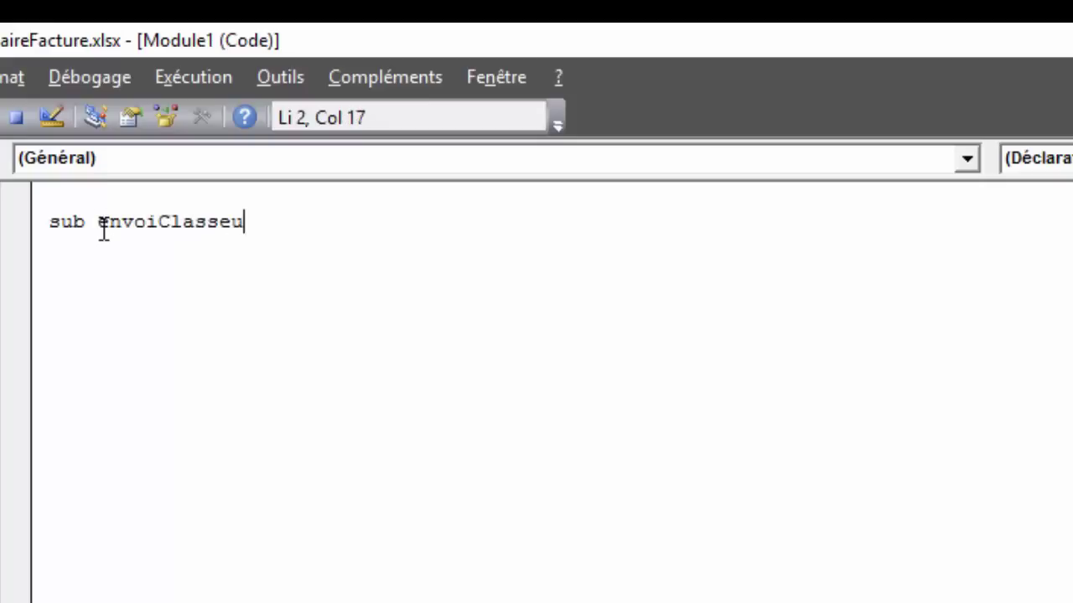
text(r)
key(Return)
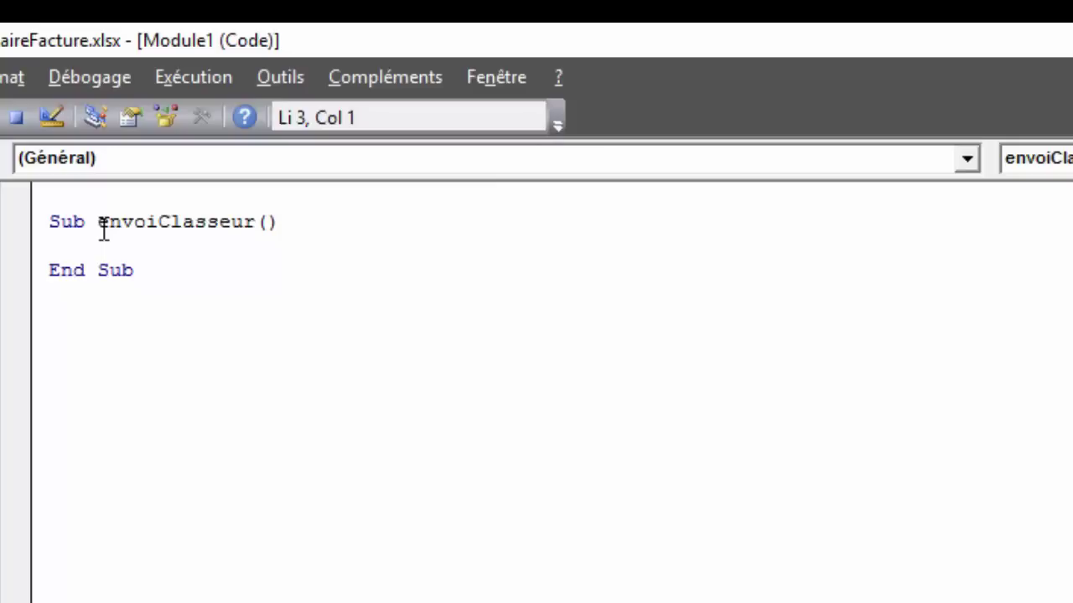
Declare Dim Fichier As Variant and add the French comment about selecting the file
key(Return)
key(Return)
key(Return)
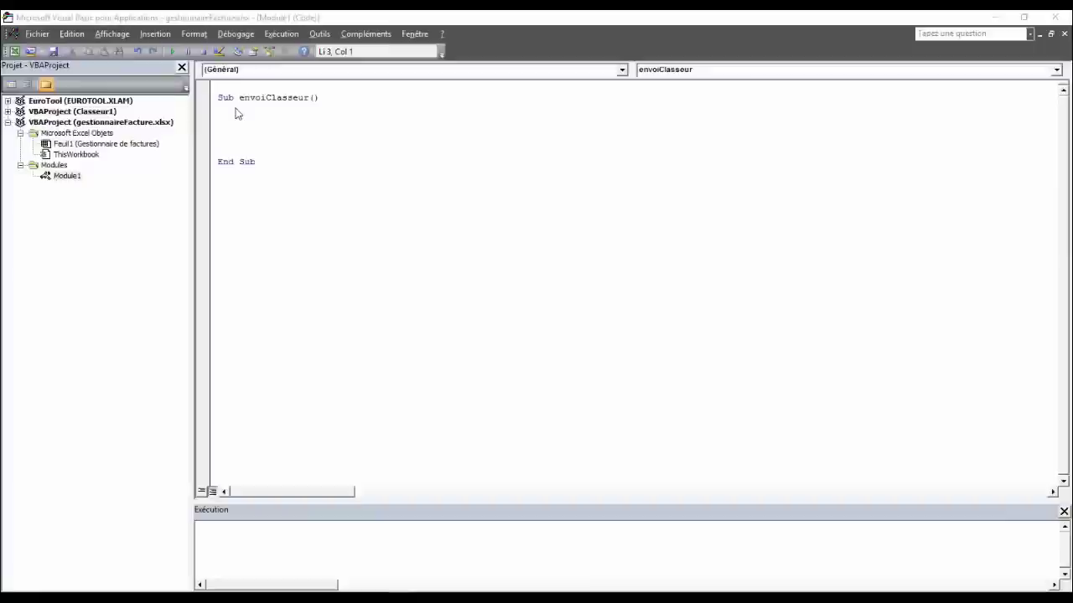
click(61, 141)
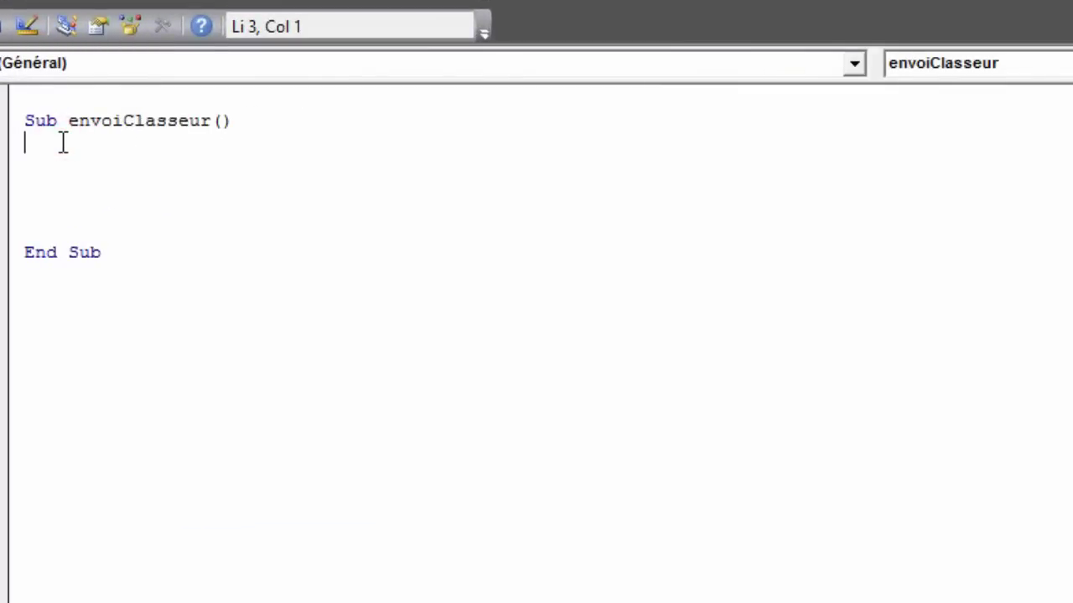
text(D)
text(im )
text(Fich)
text(ier As )
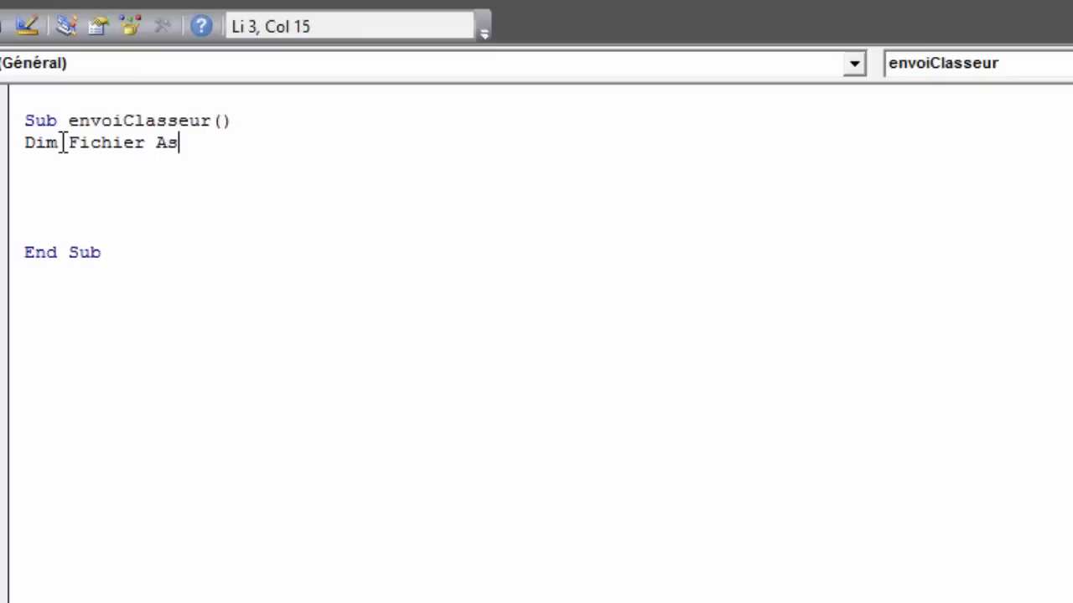
text(V)
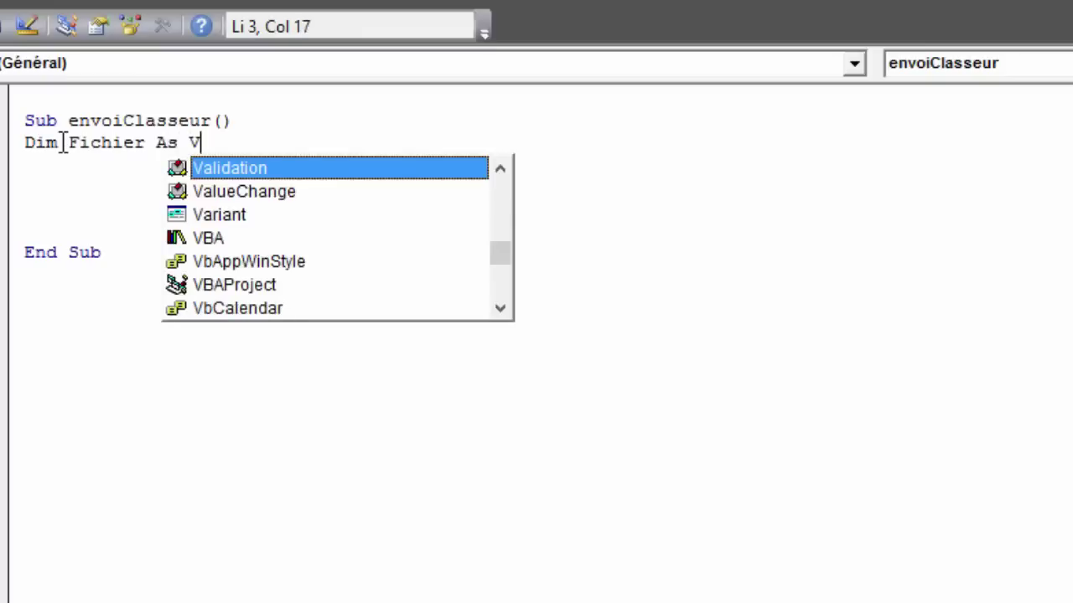
text(a)
text(ria)
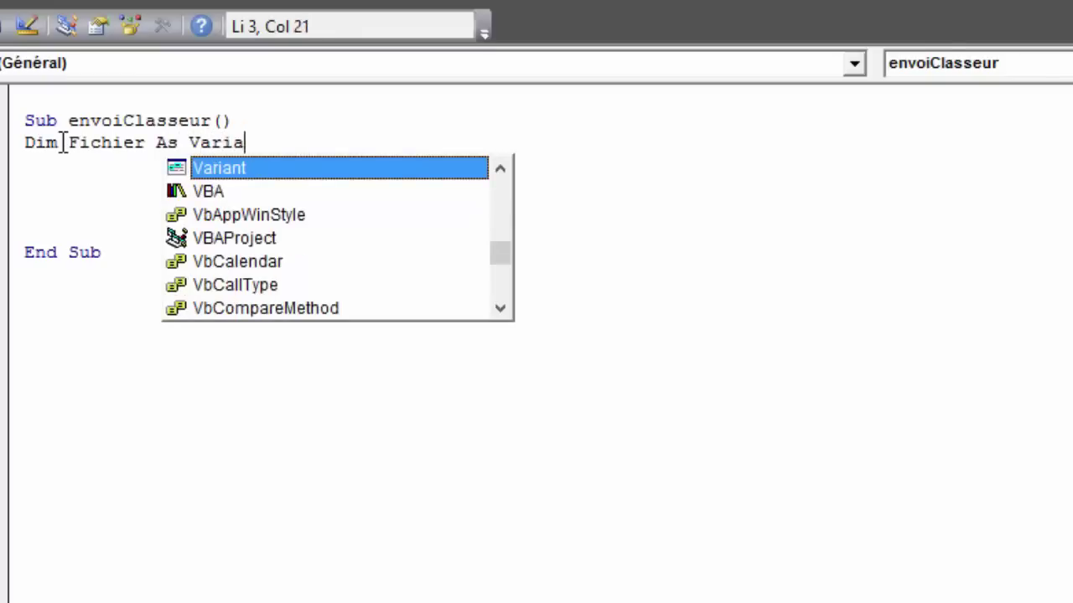
text(nt)
key(Return)
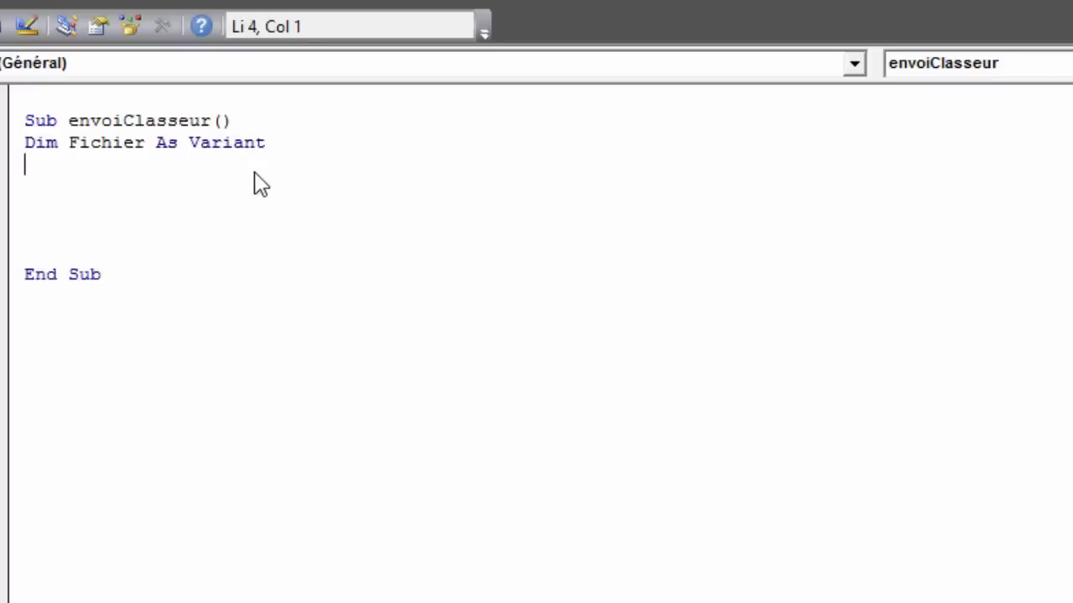
key(Return)
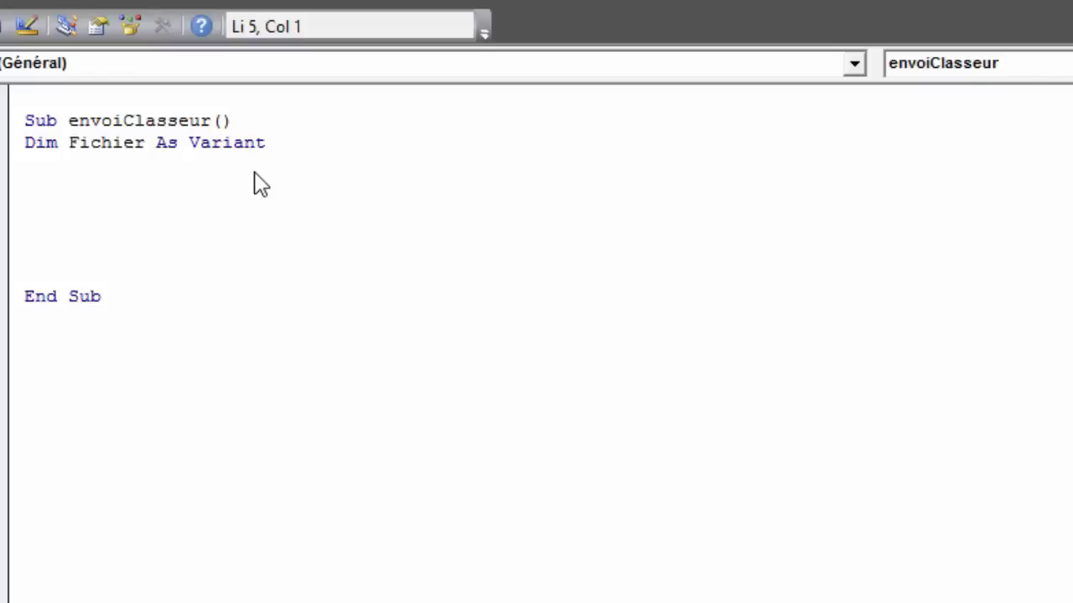
text(')
text(le pr)
text(ogramme )
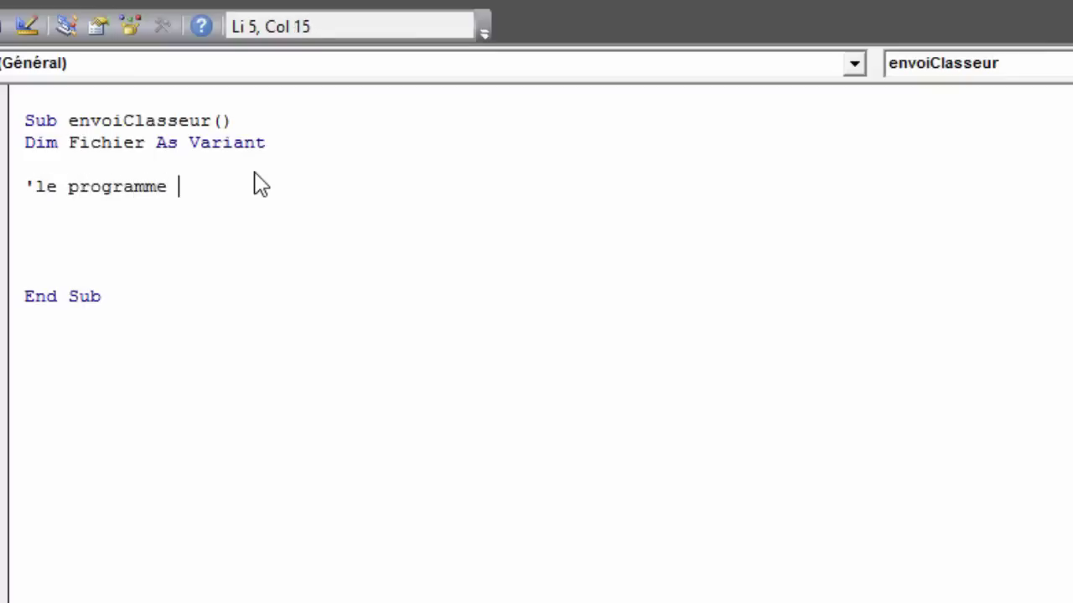
text(ouvre)
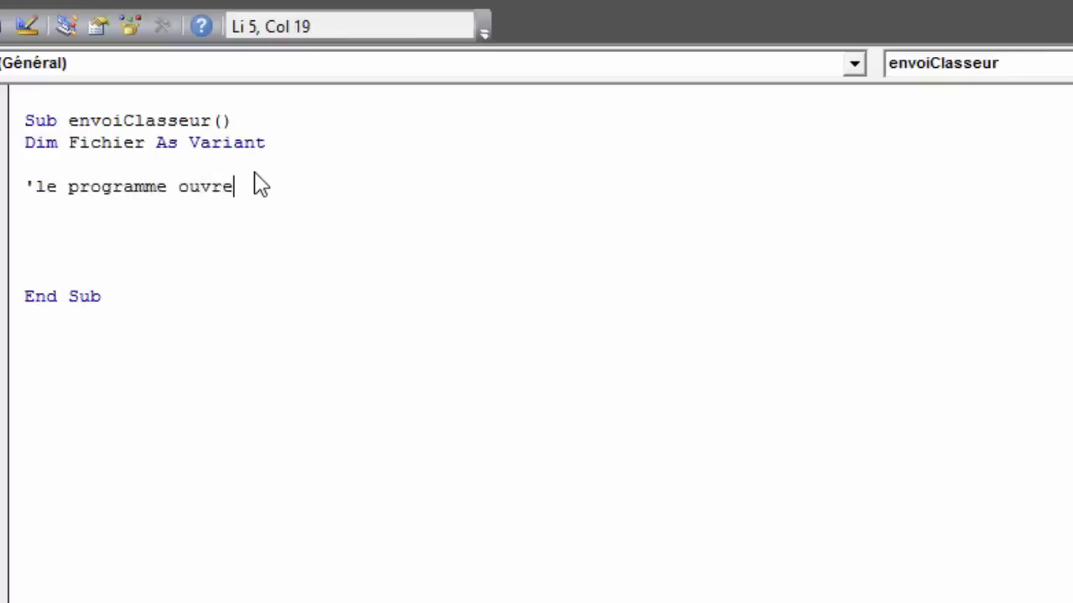
text( une fen)
text(être o)
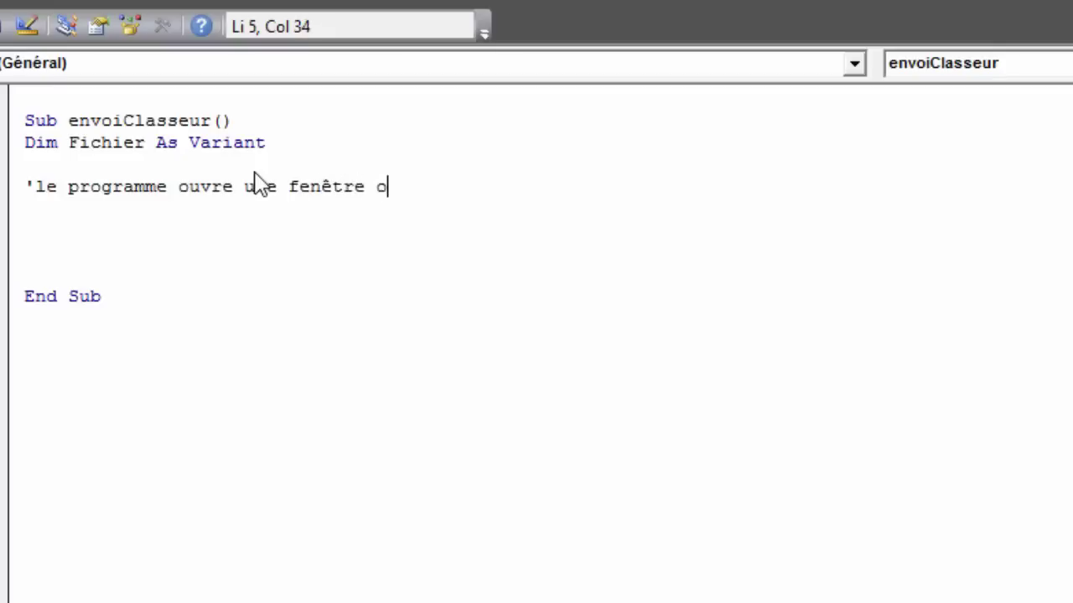
text(ù l')
text(on sélec)
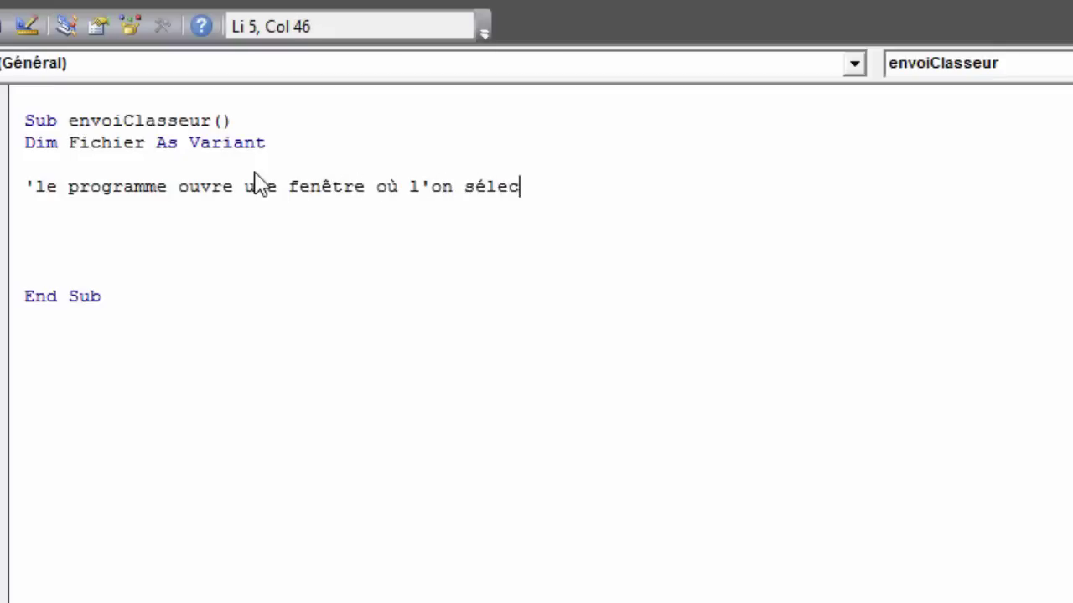
text(tionne le)
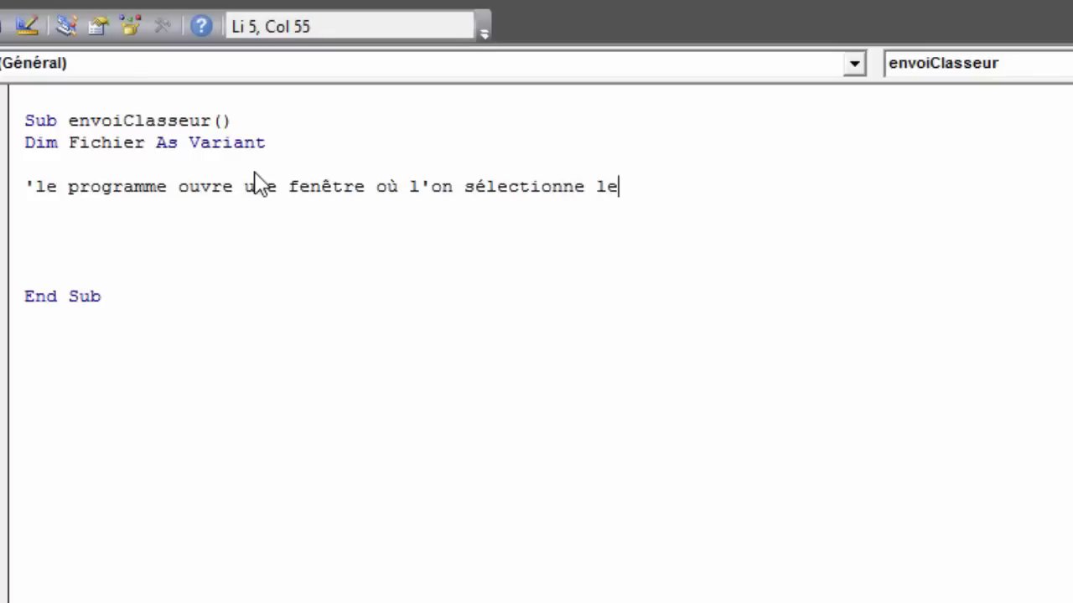
text( fichier)
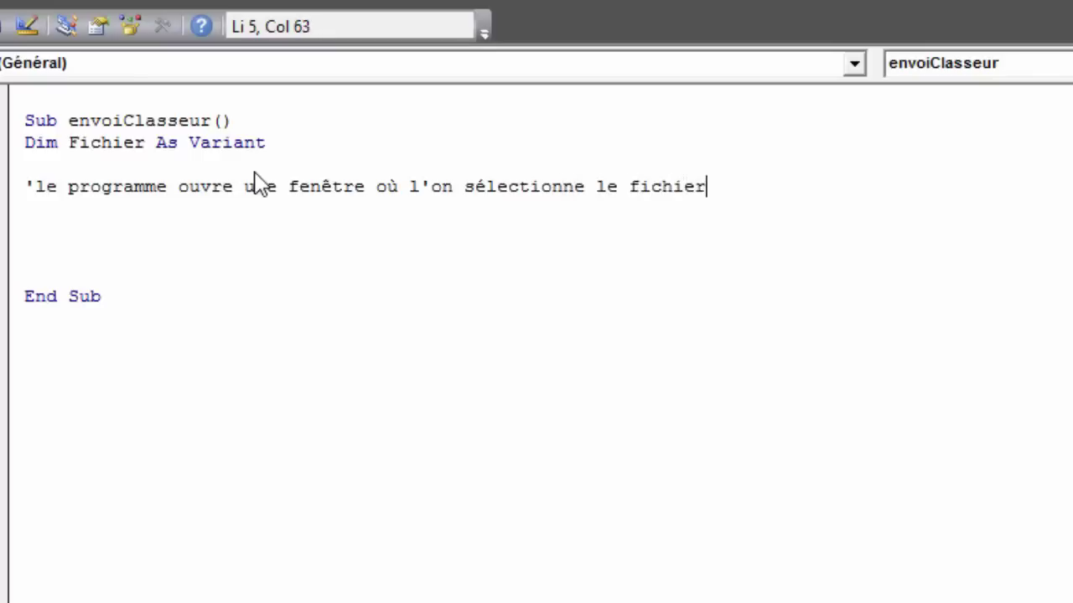
text(')
key(Return)
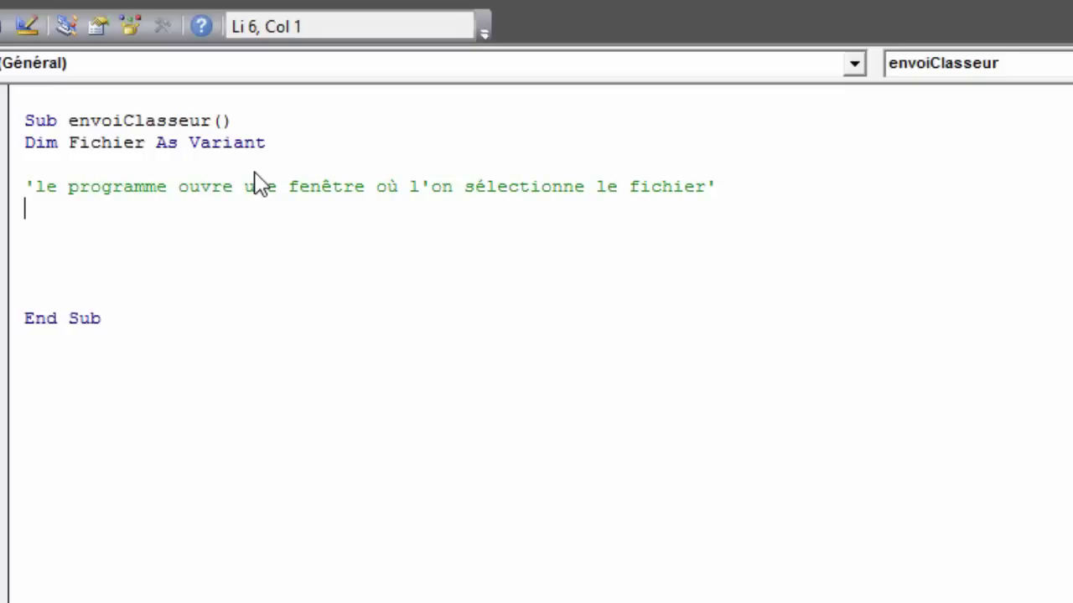
Add Fichier = Application.GetOpenFilename("Tous les fichiers(*.*),*.*")
text(Fichie)
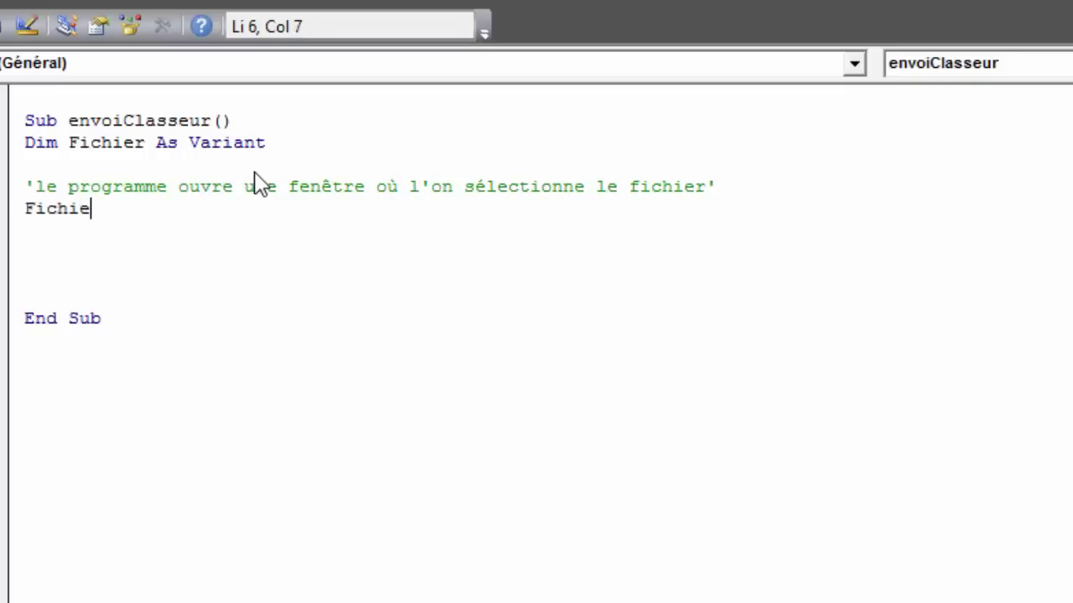
text(r)
text(= )
text(A)
text(pplicatio)
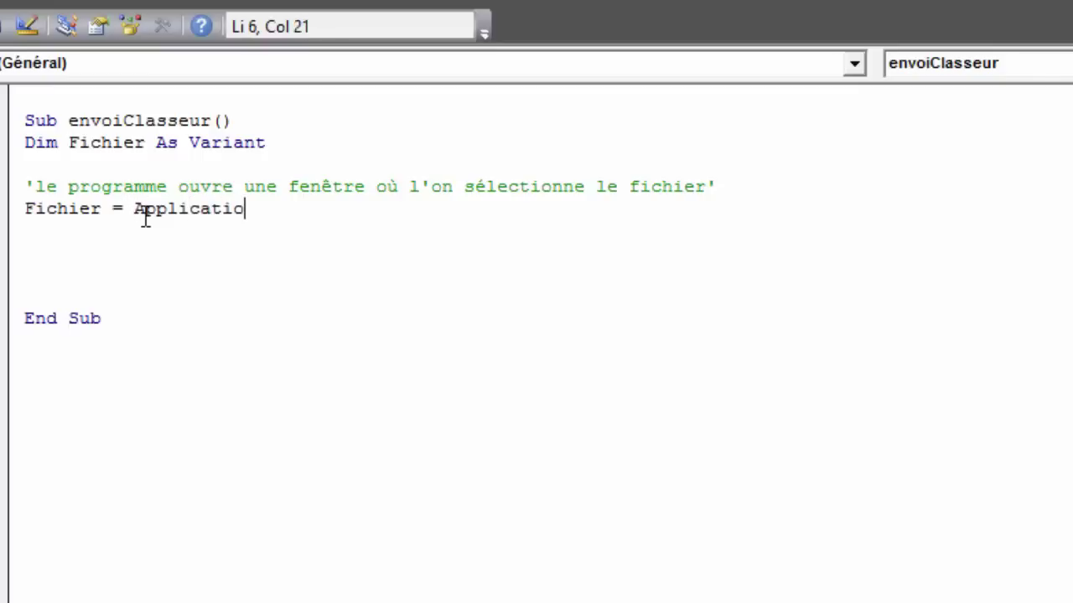
text(n)
text(.)
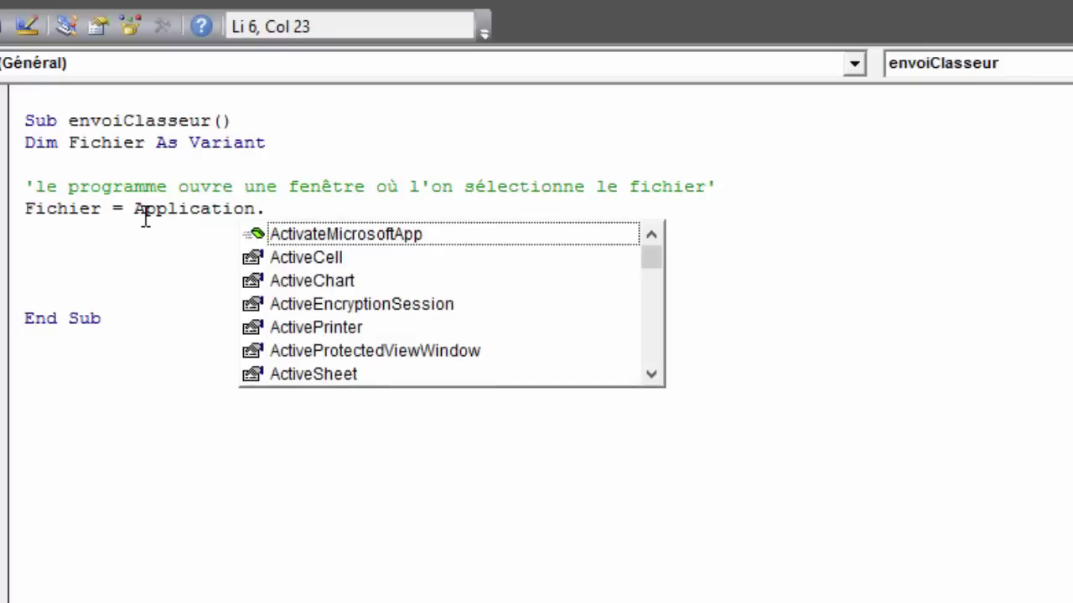
text(Get)
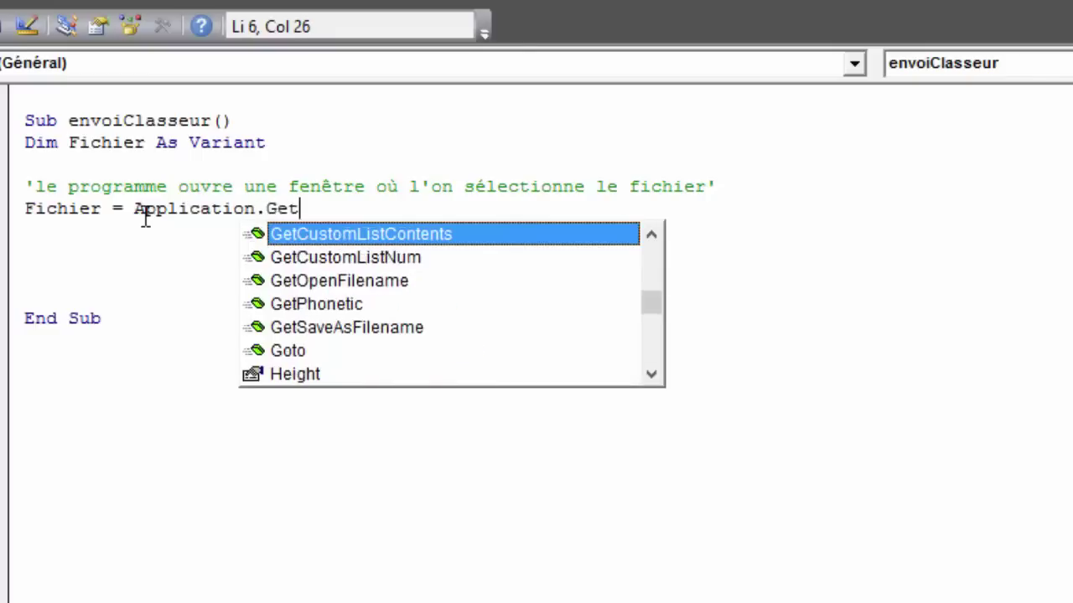
text(Op)
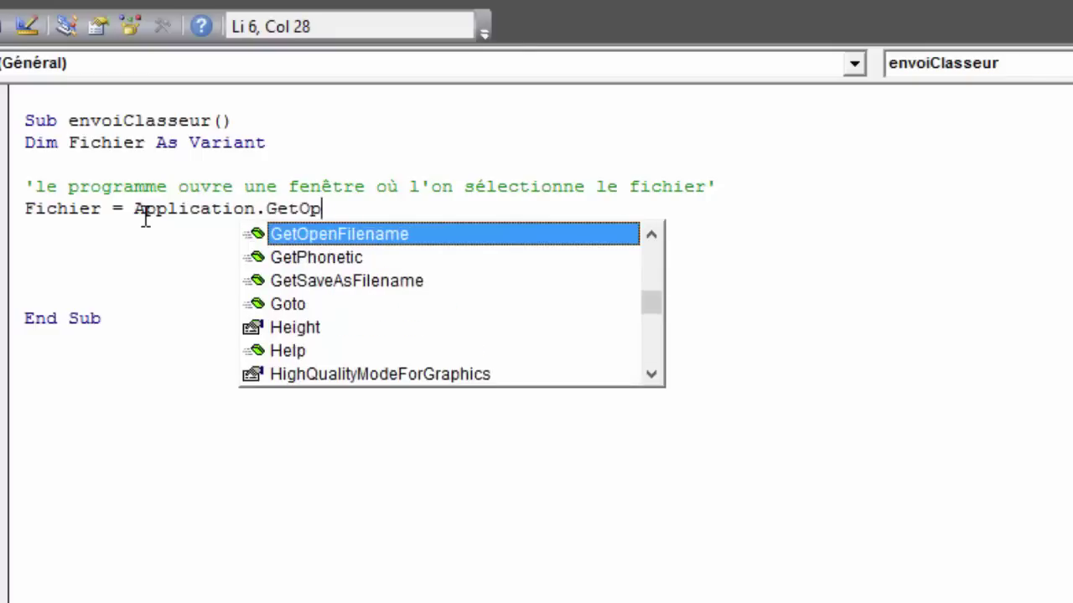
text(en)
key(Return)
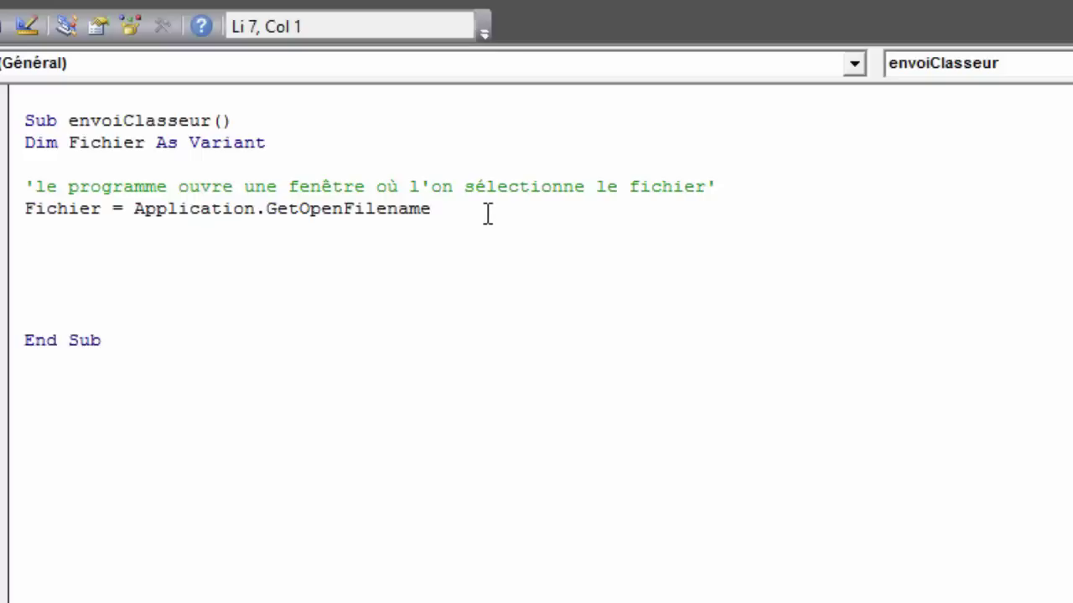
click(486, 213)
text(()
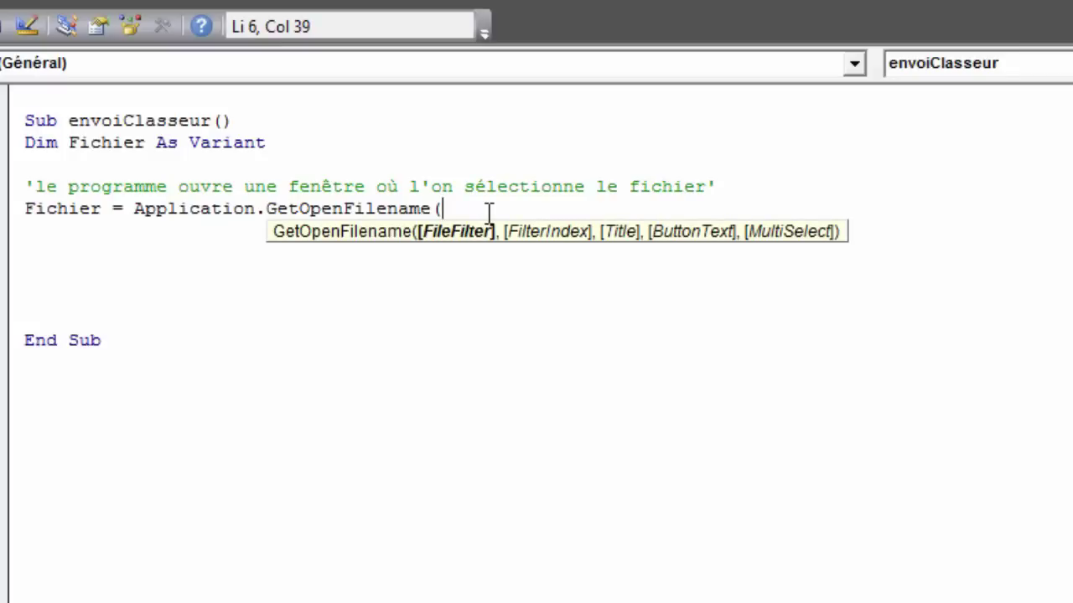
text(")
text(Tou)
text(s les fi)
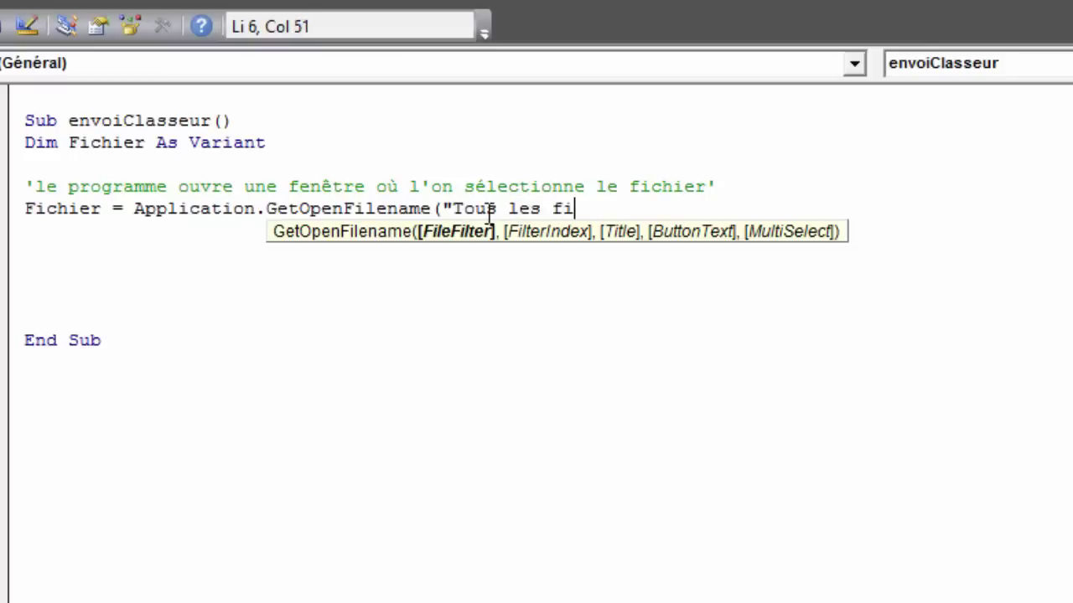
text(chiers)
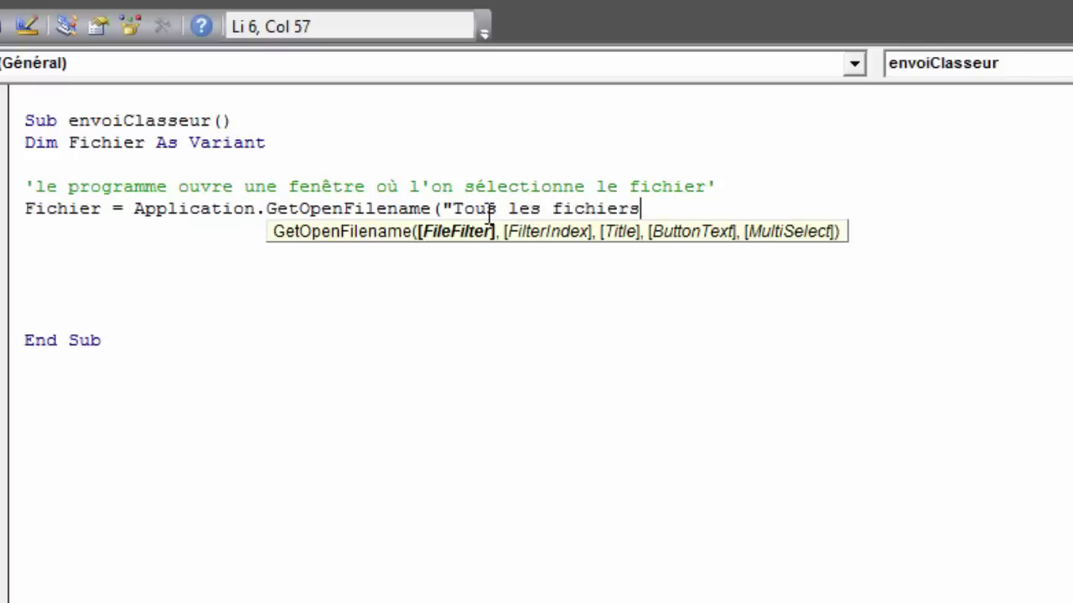
text(()
text(*)
text(.)
text(*)
text())
text(,)
text(*.)
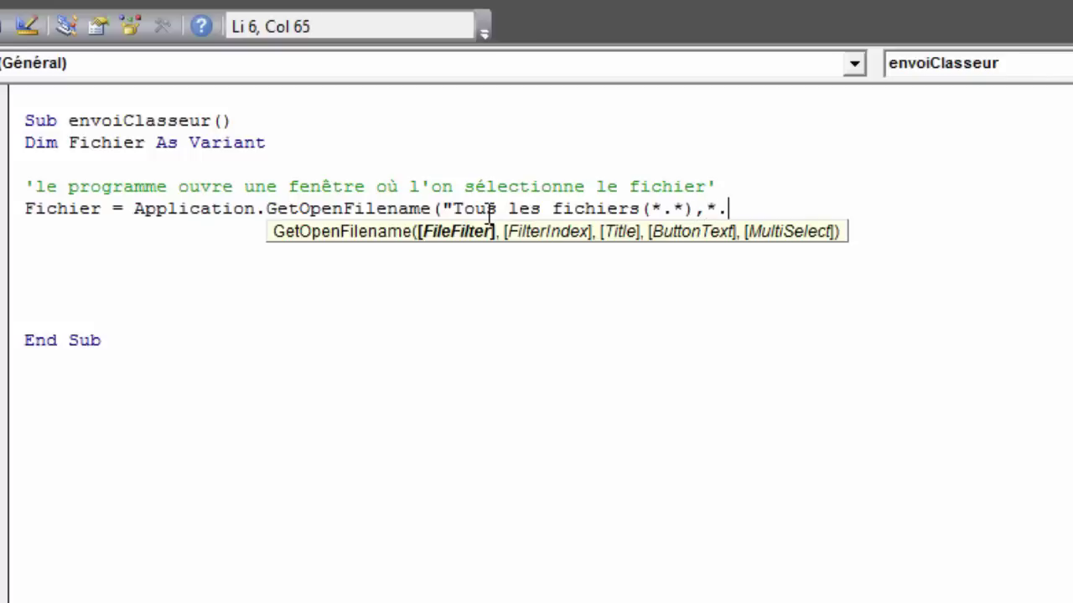
text(*)
text("))
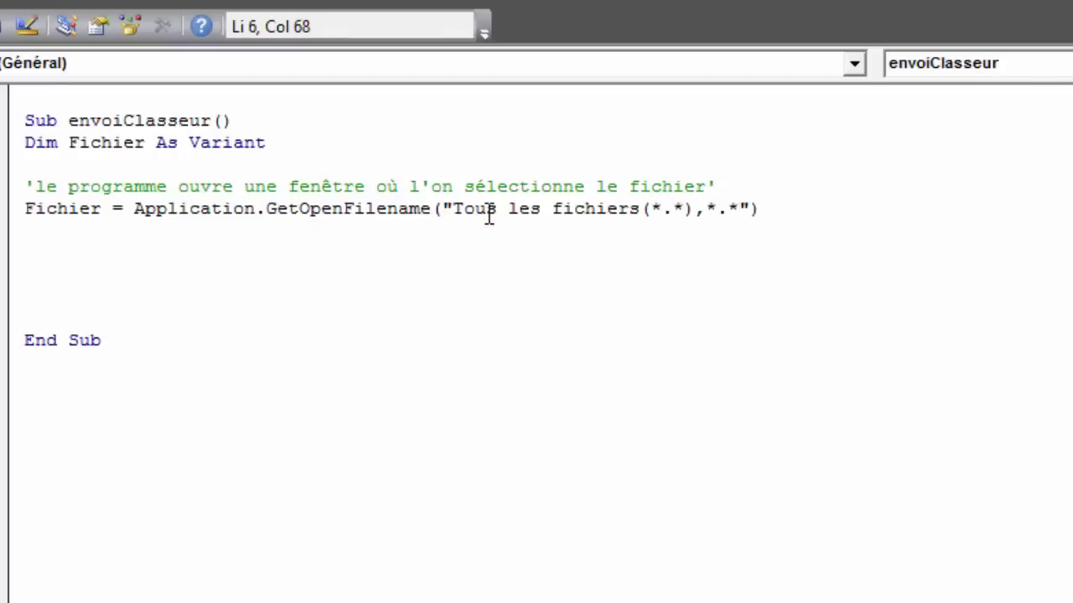
key(Return)
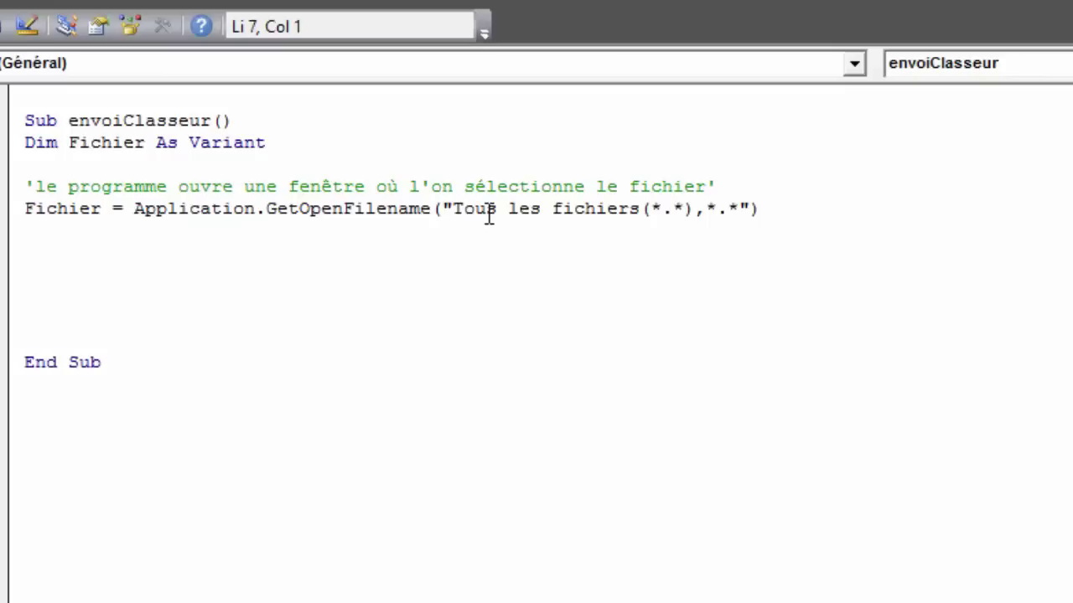
Add a MsgBox Fichier line, with blank lines before and after it
key(Return)
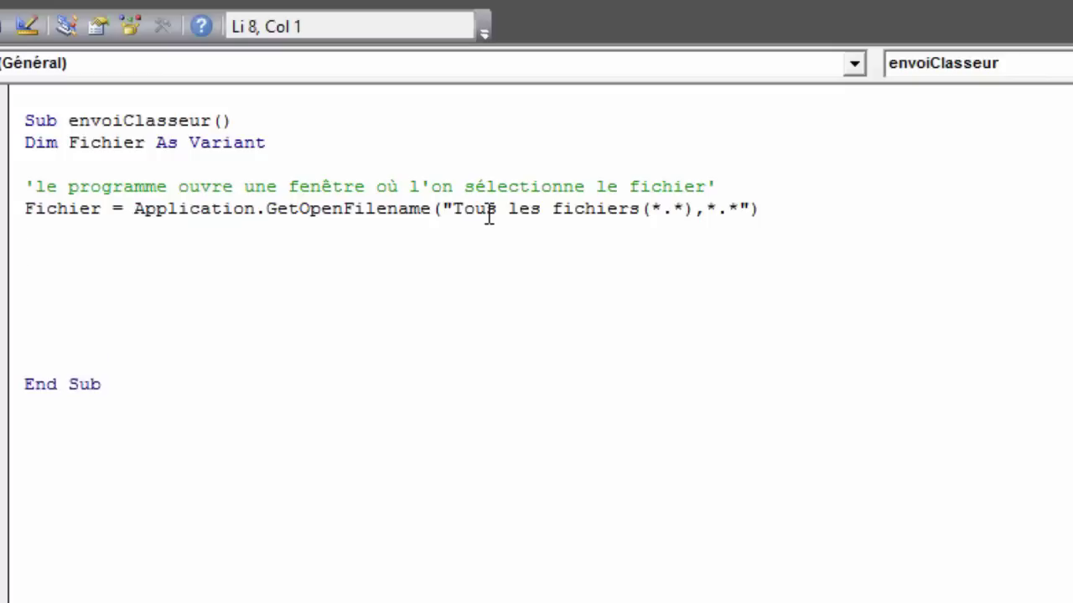
text(Ms)
text(g)
text(Box)
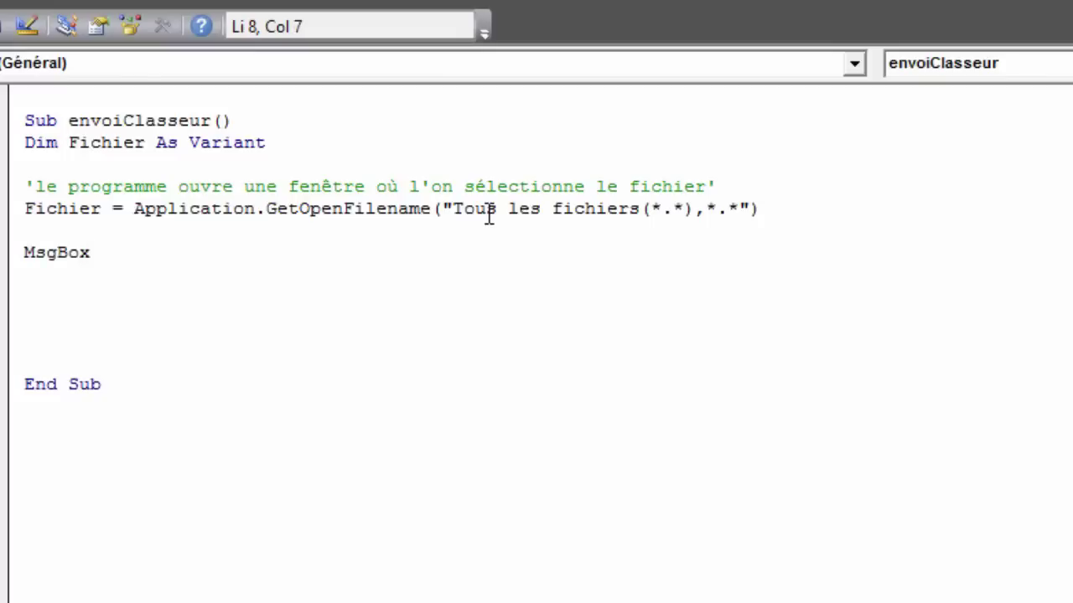
text( F)
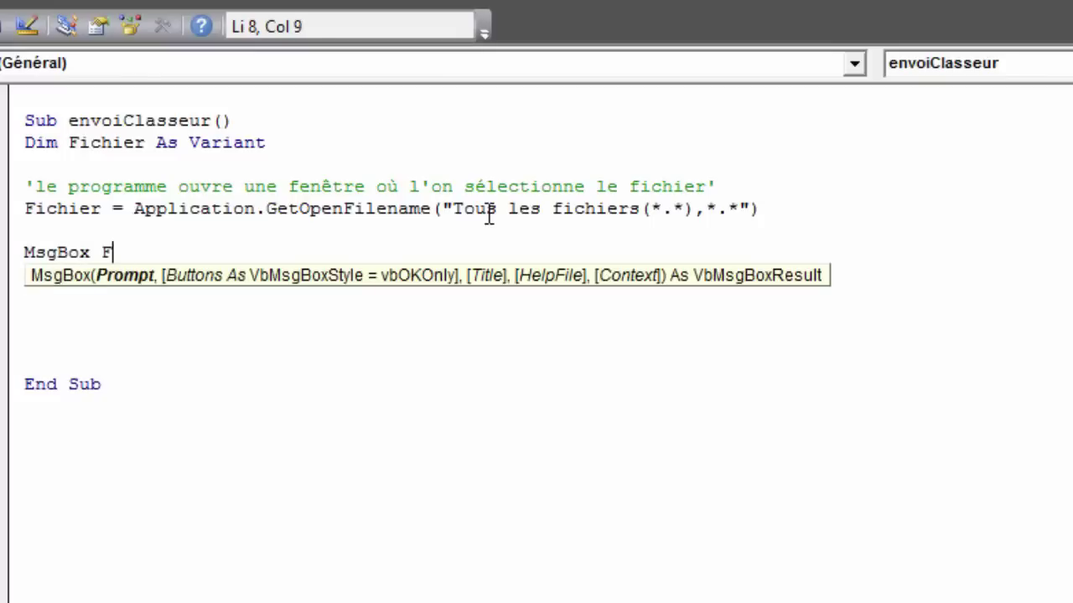
text(ichier)
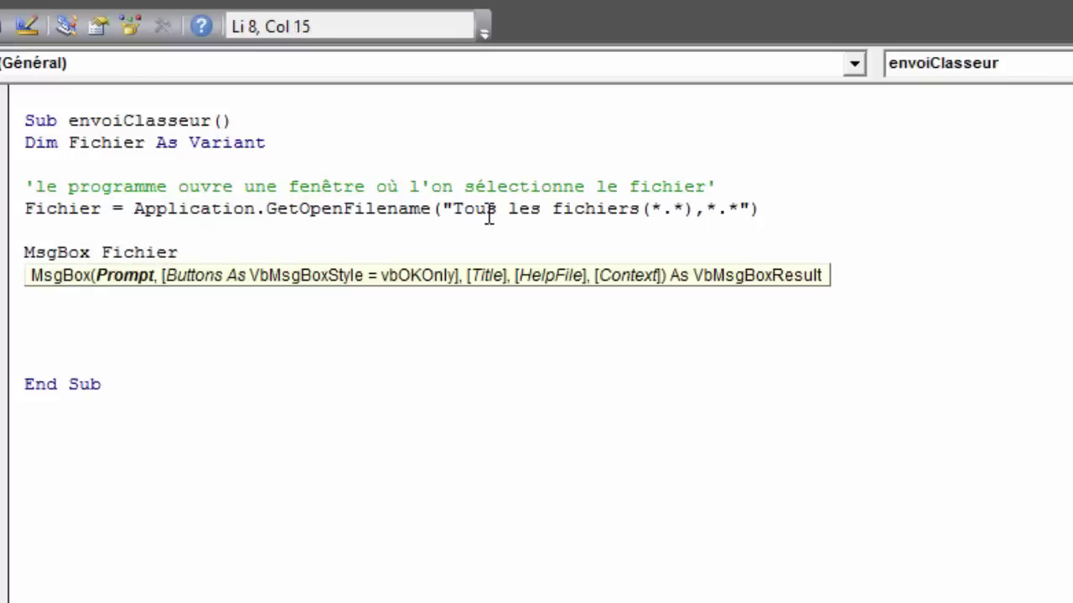
key(Return)
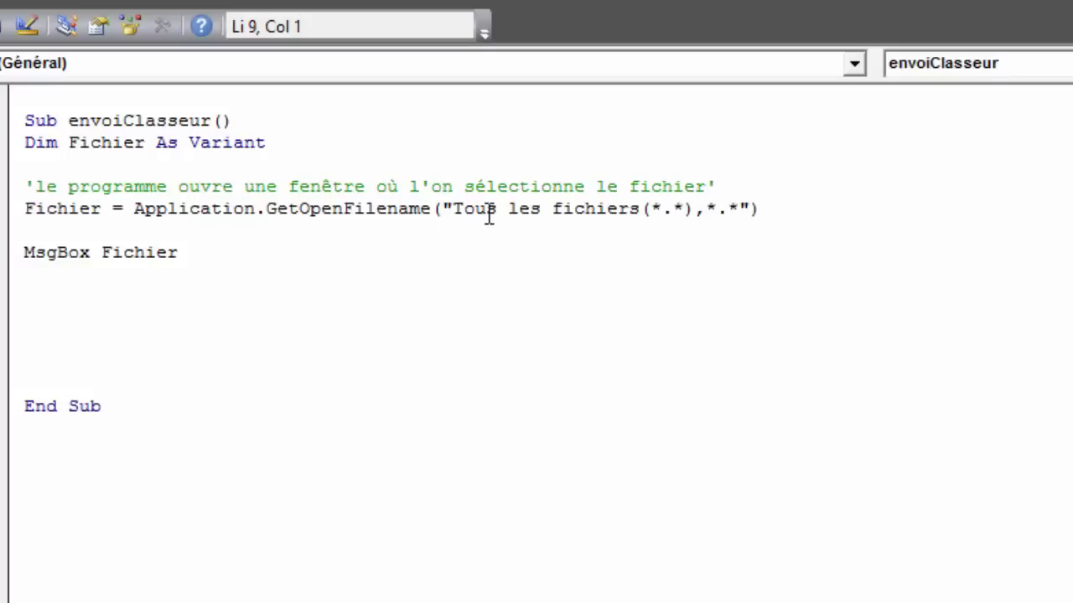
key(Return)
Write the comment 'ici on demande d'utiliser Outlook comme client de messagerie'
text(')
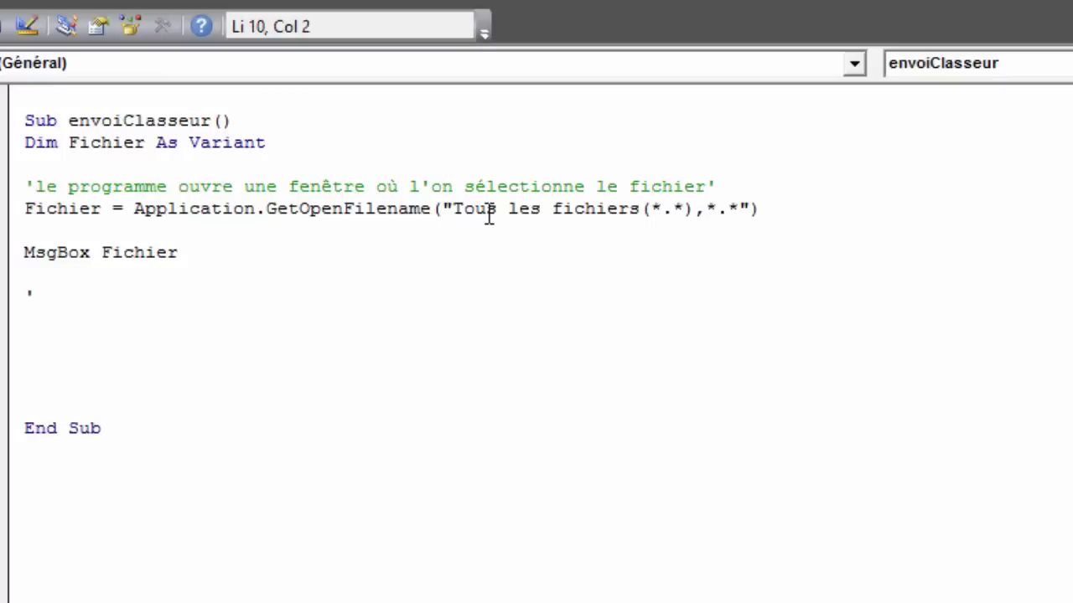
text(ici)
text( on )
text(de)
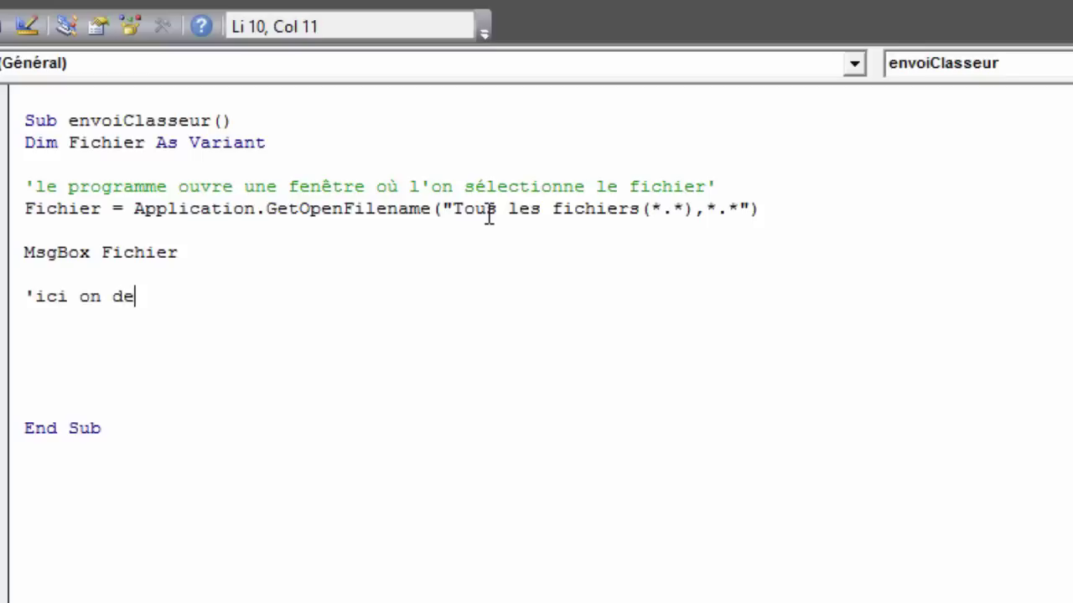
text(mande )
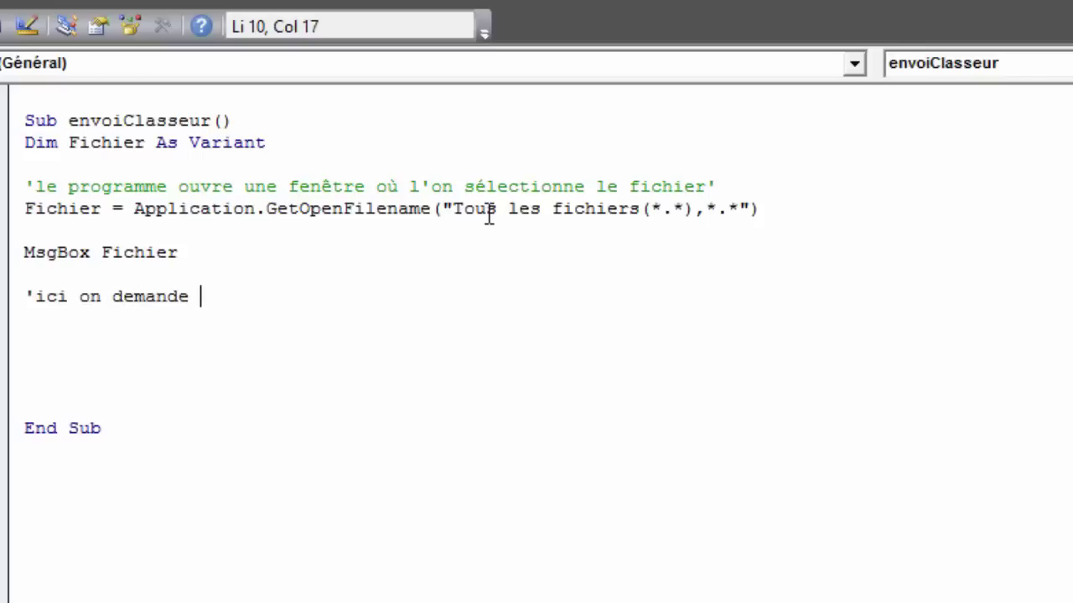
text(d'utilise)
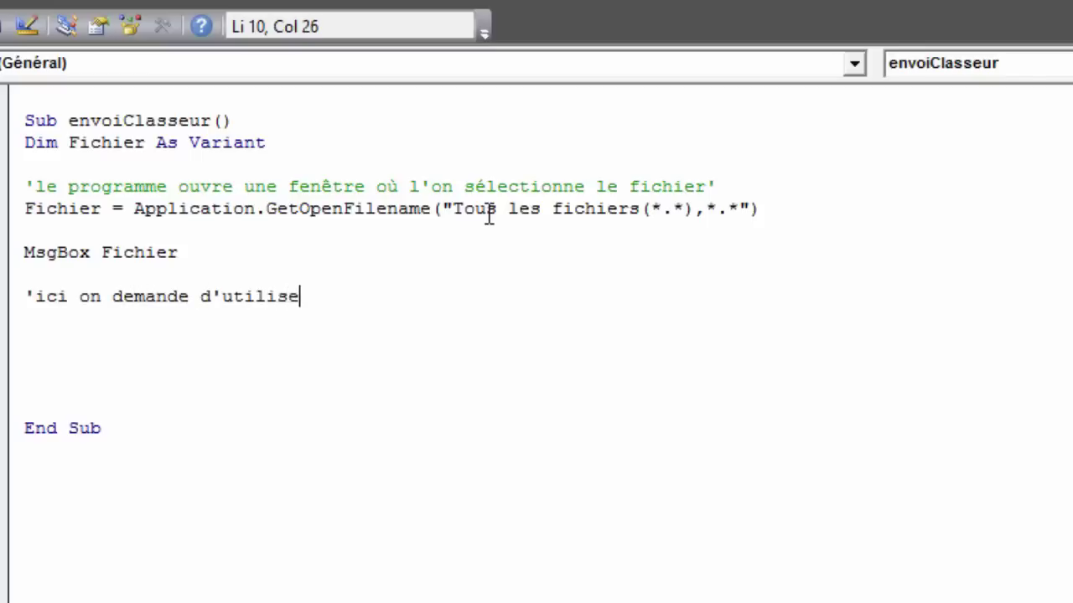
text(r O)
text(utlook )
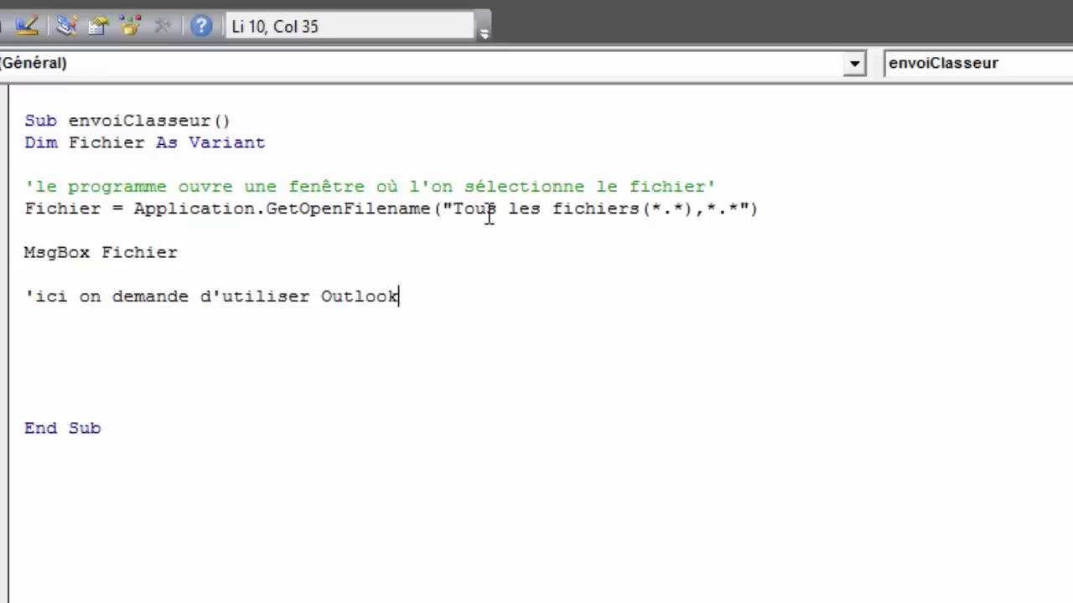
text(co)
text(mme cli)
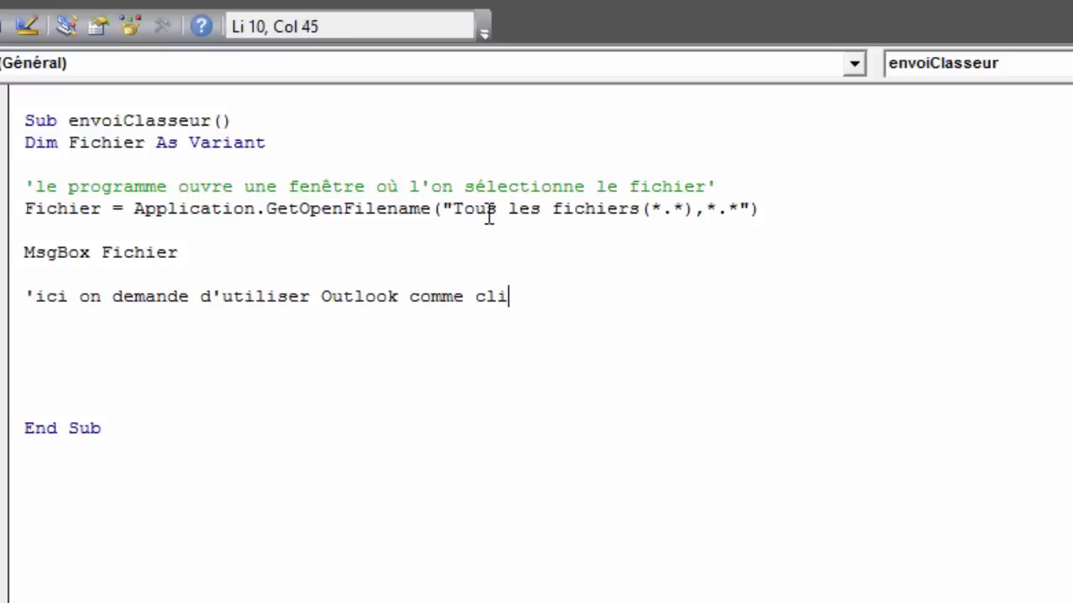
text(ent de )
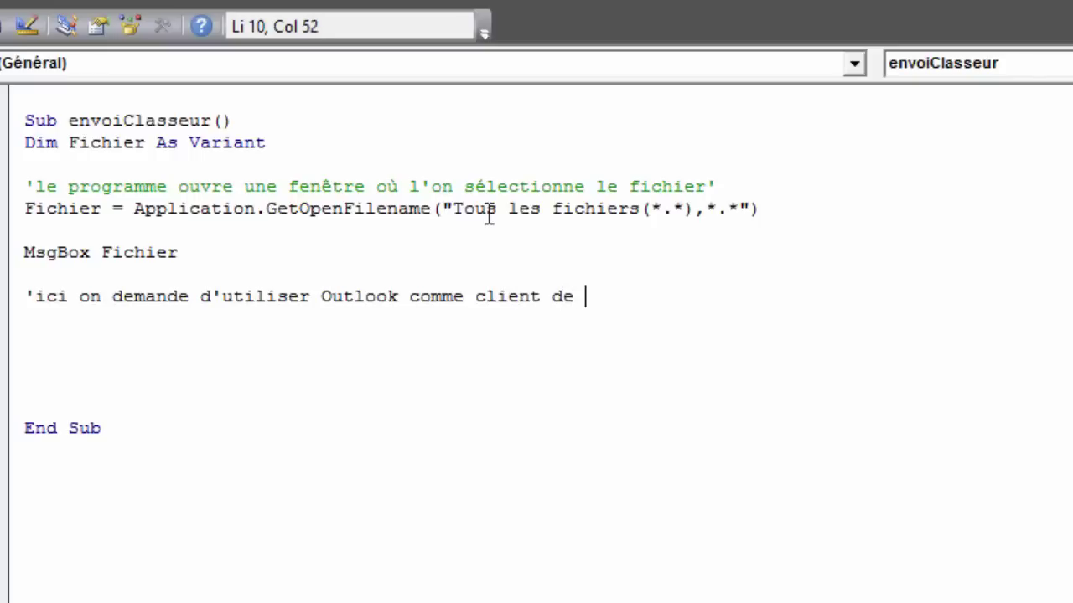
text(messa)
key(BackSpace)
text(agerie)
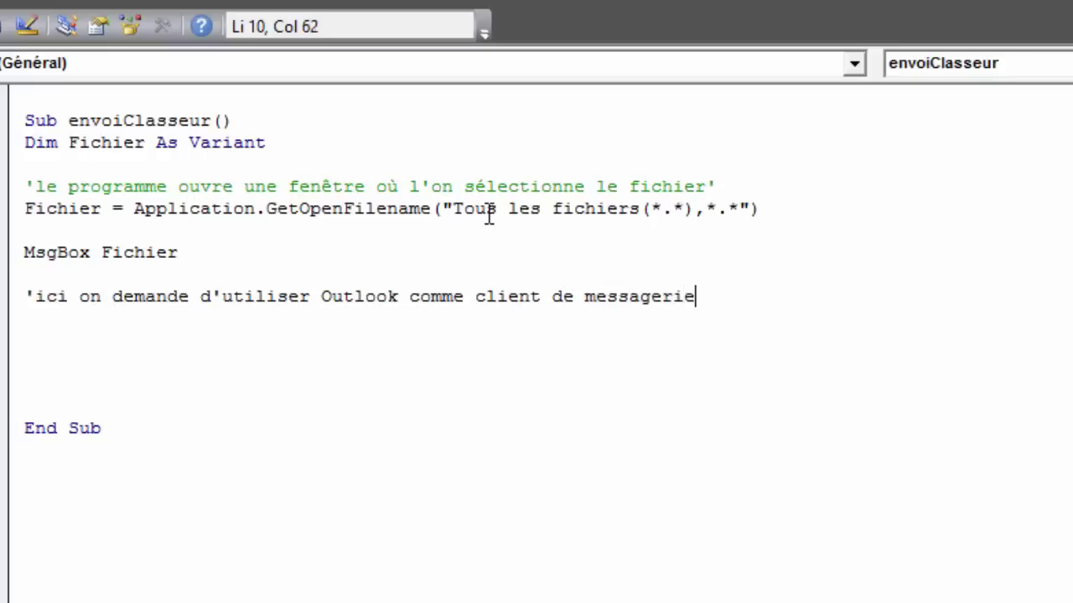
text(')
key(Return)
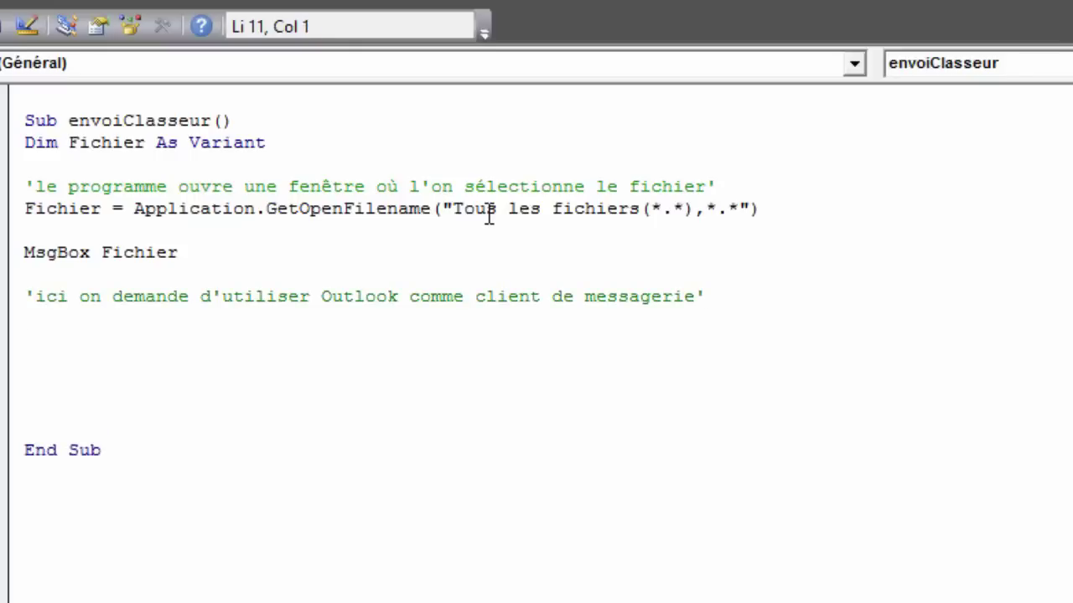
Declare MaMessagerie and MonMessage as Object variables
text(D)
text(im)
text( Ma)
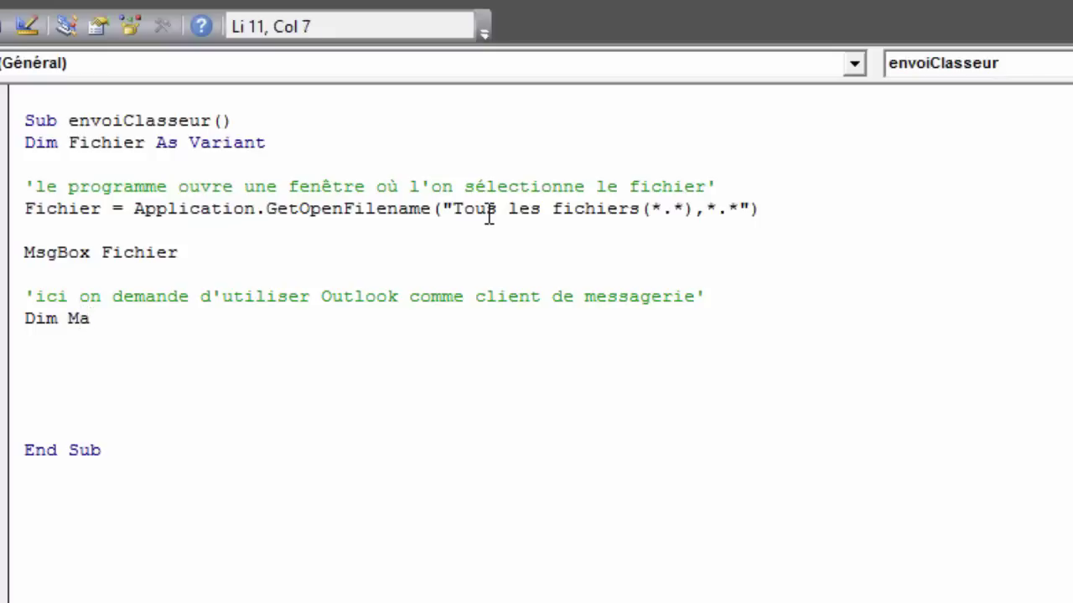
text(Messag)
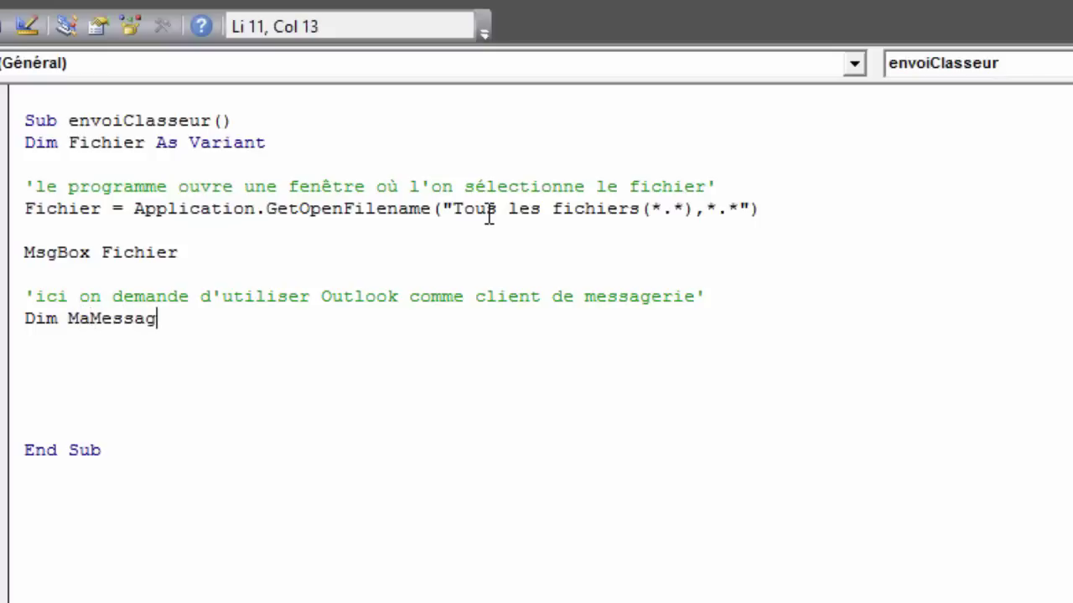
text(erie)
text( As )
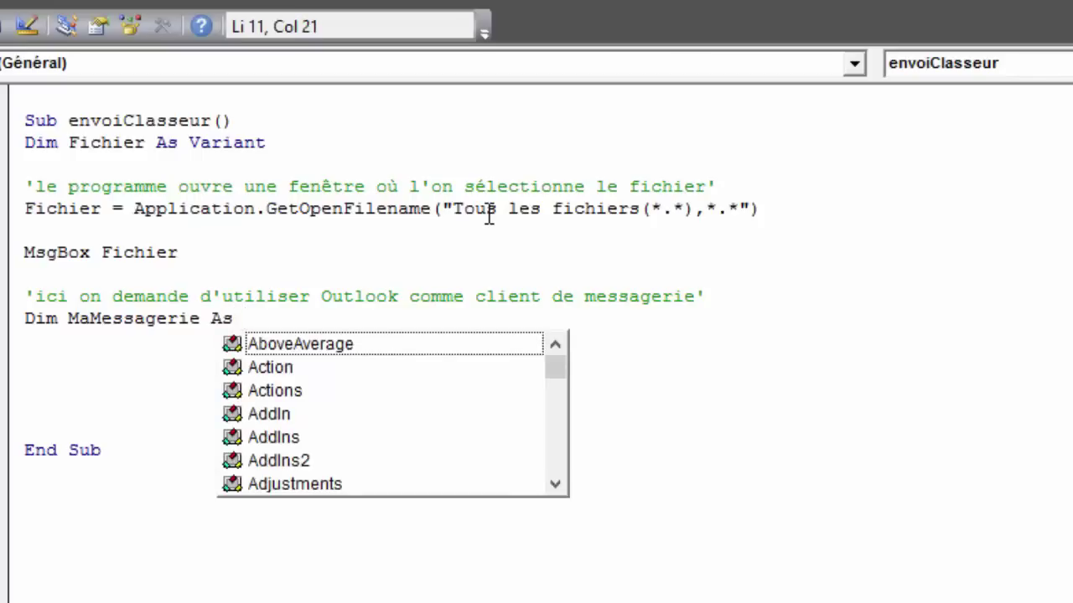
text(O)
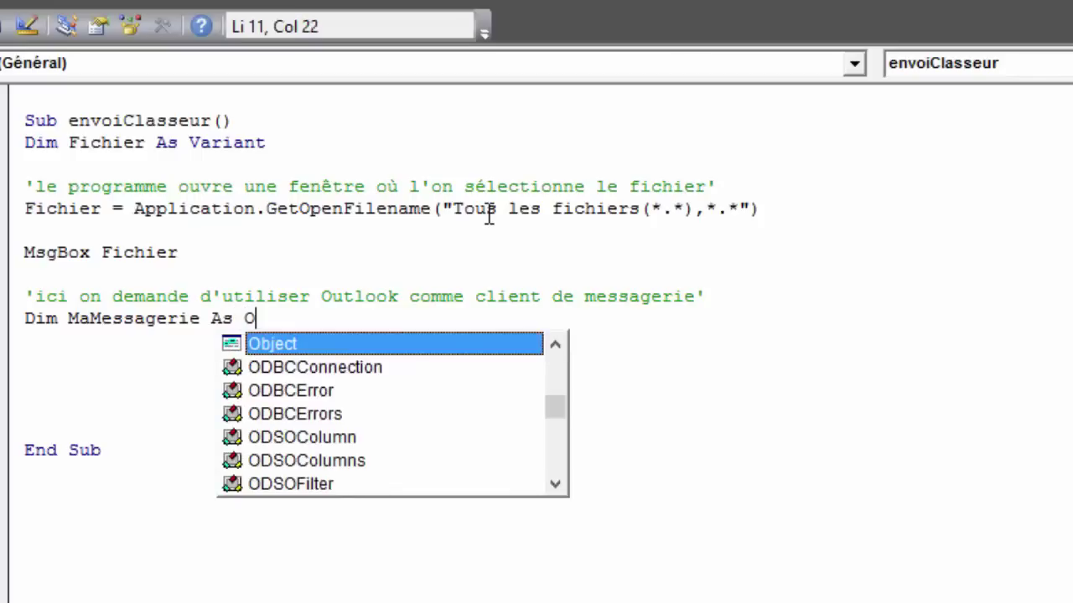
key(Return)
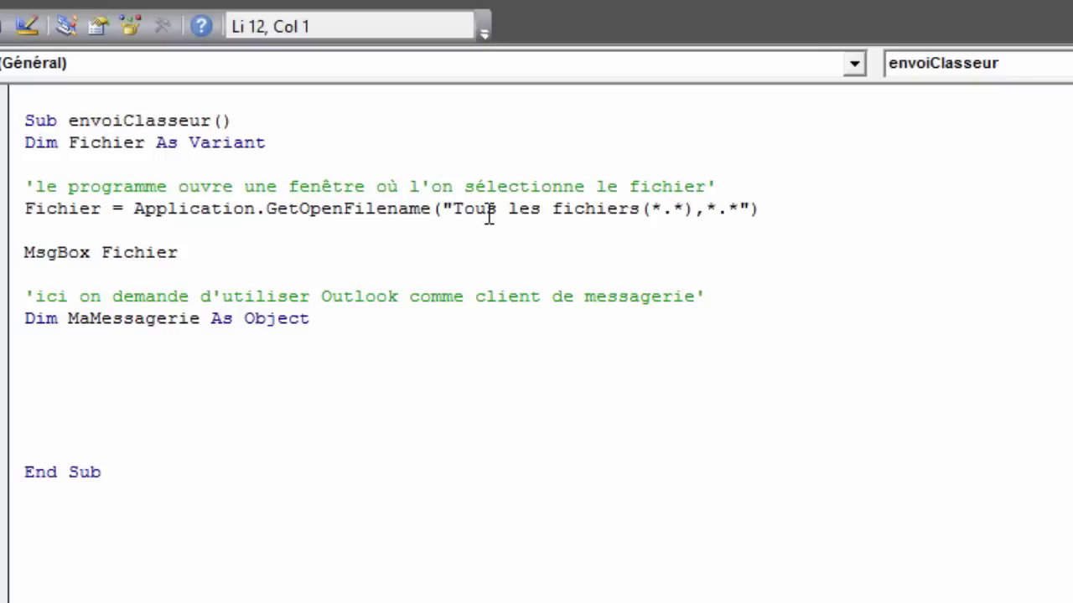
text(Di)
text(m Mon)
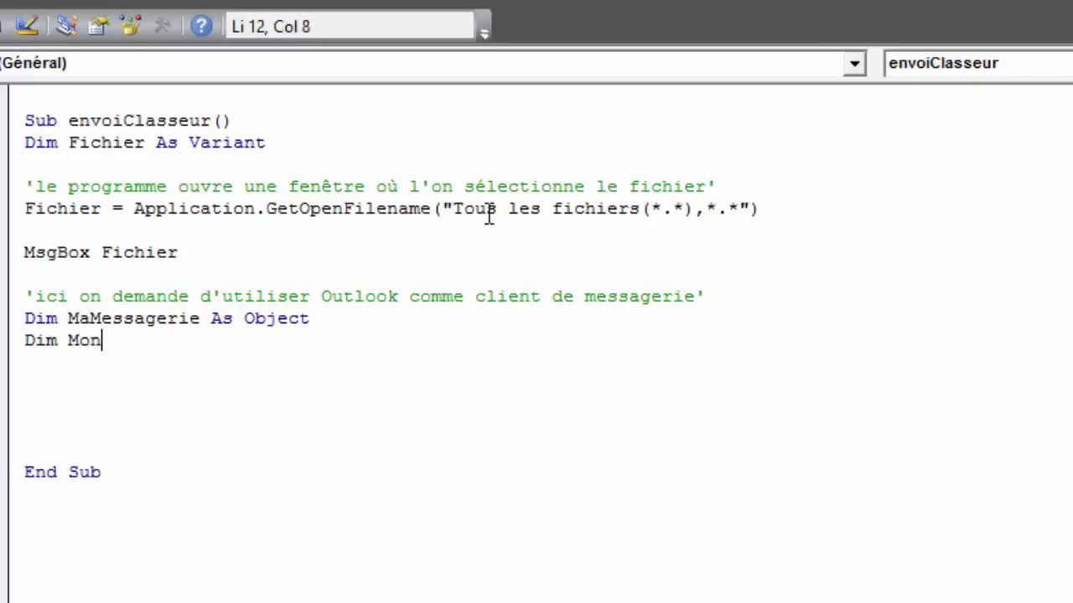
text(Mess)
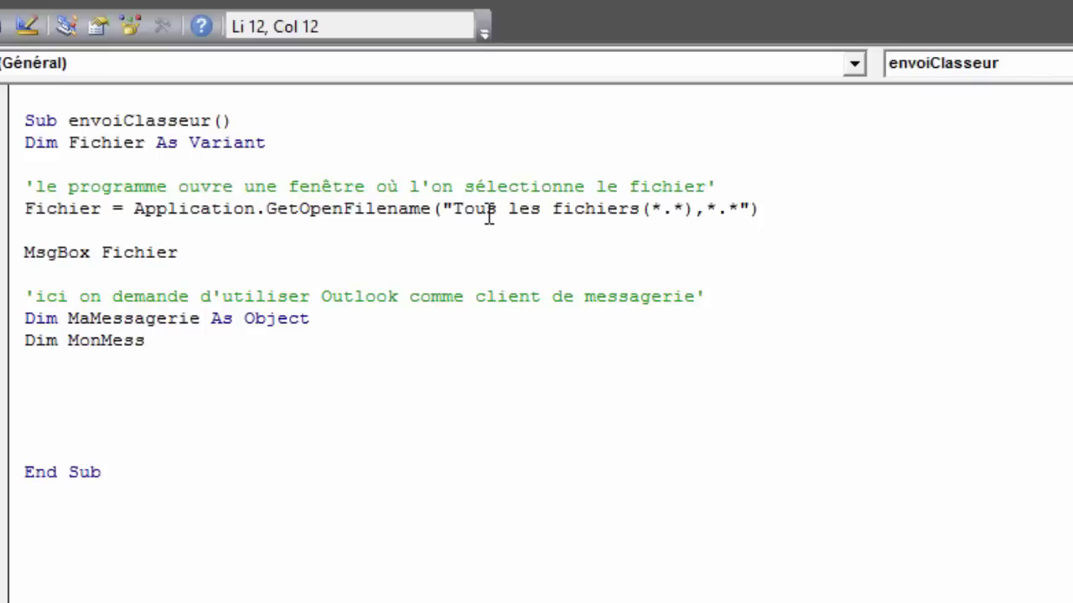
text(age)
text( As )
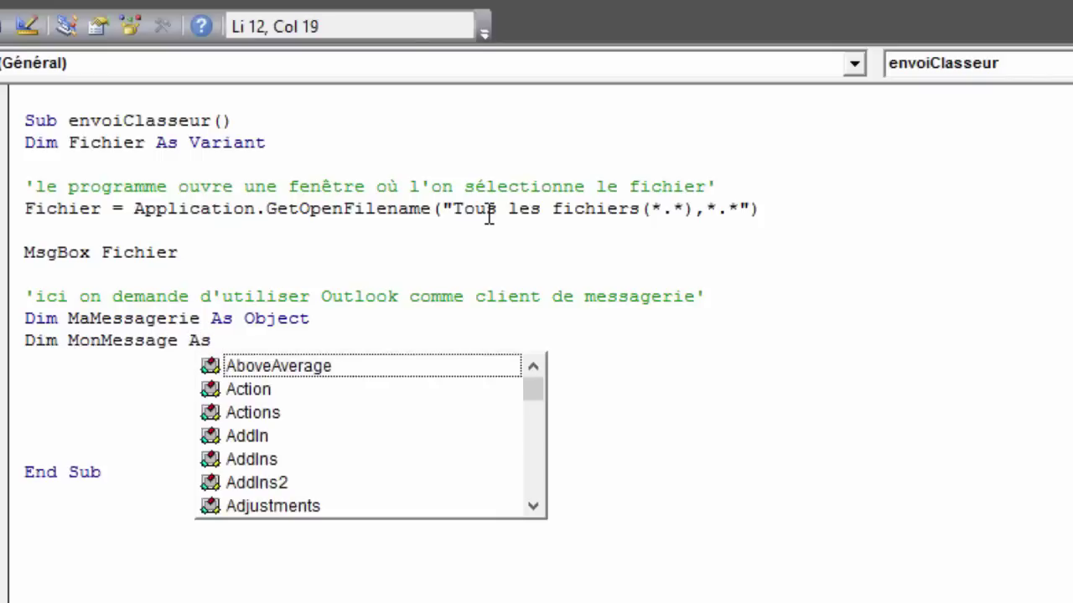
text(Ob)
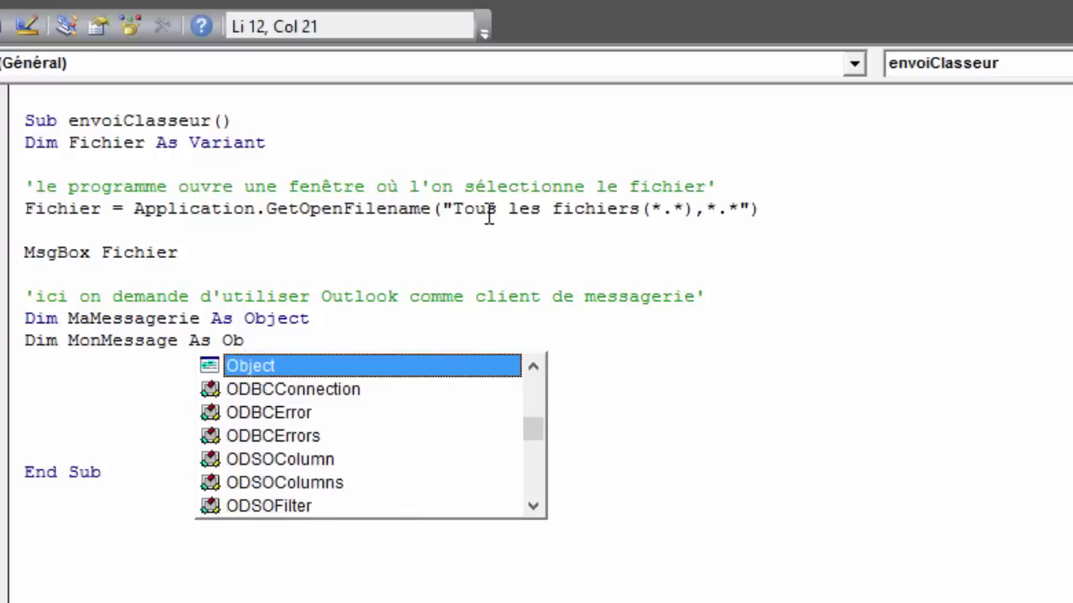
key(Return)
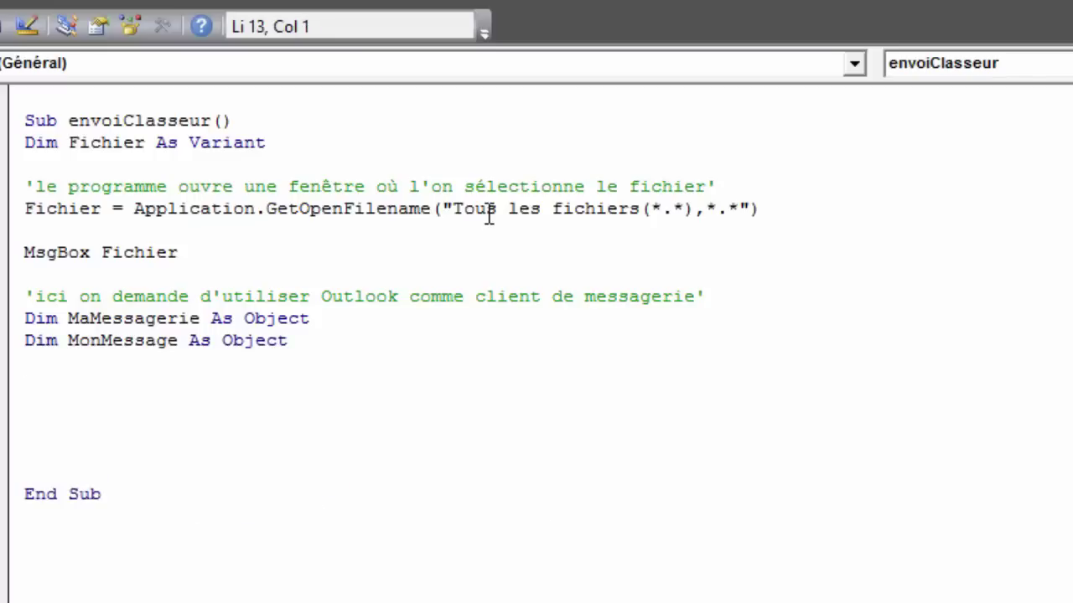
Write Set MaMessagerie = CreateObject("Outlook.application") on a new line
text(Set )
text(M)
text(aMess)
text(ag)
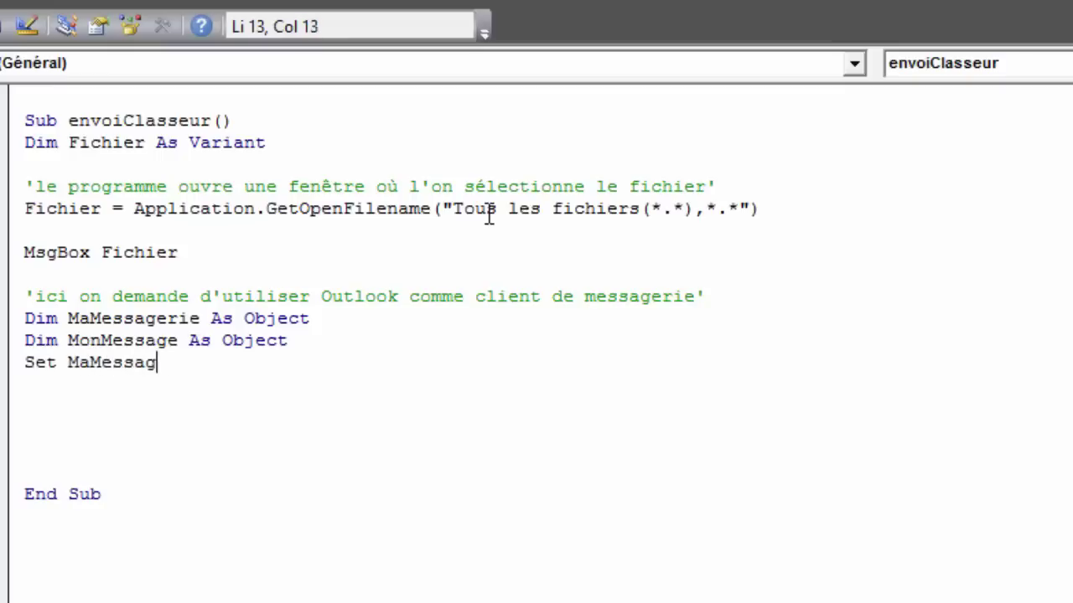
text(eri)
text(e)
text( =)
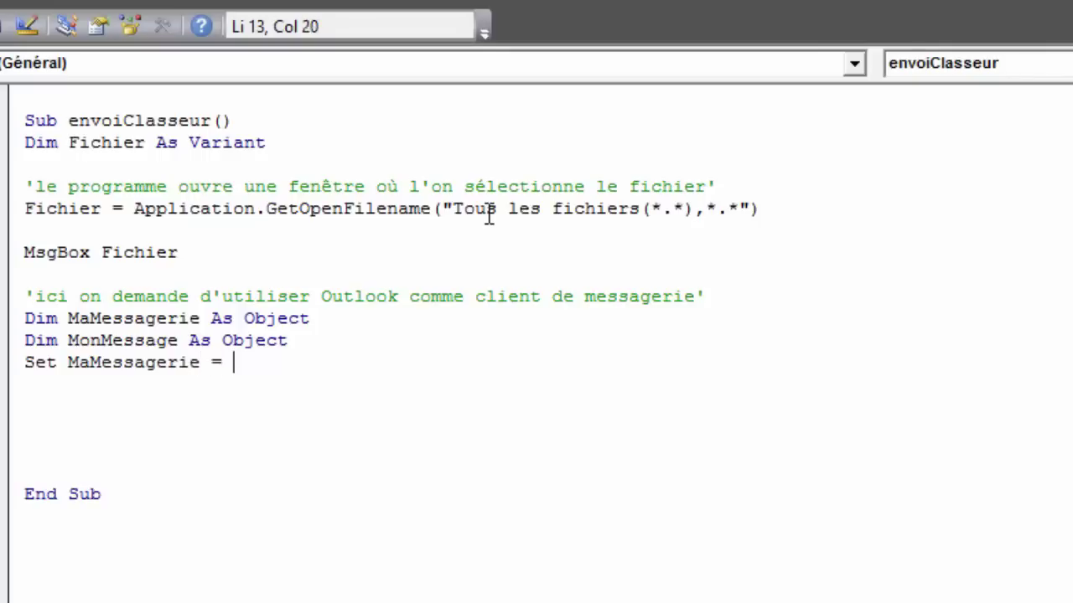
text( Cre)
text(ateO)
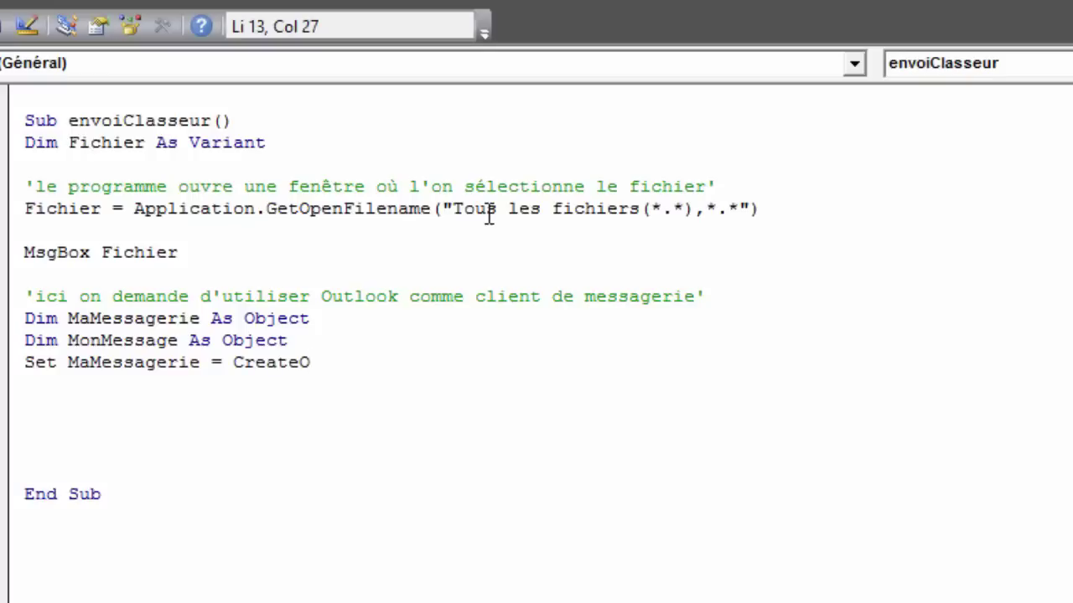
text(bject)
text( ()
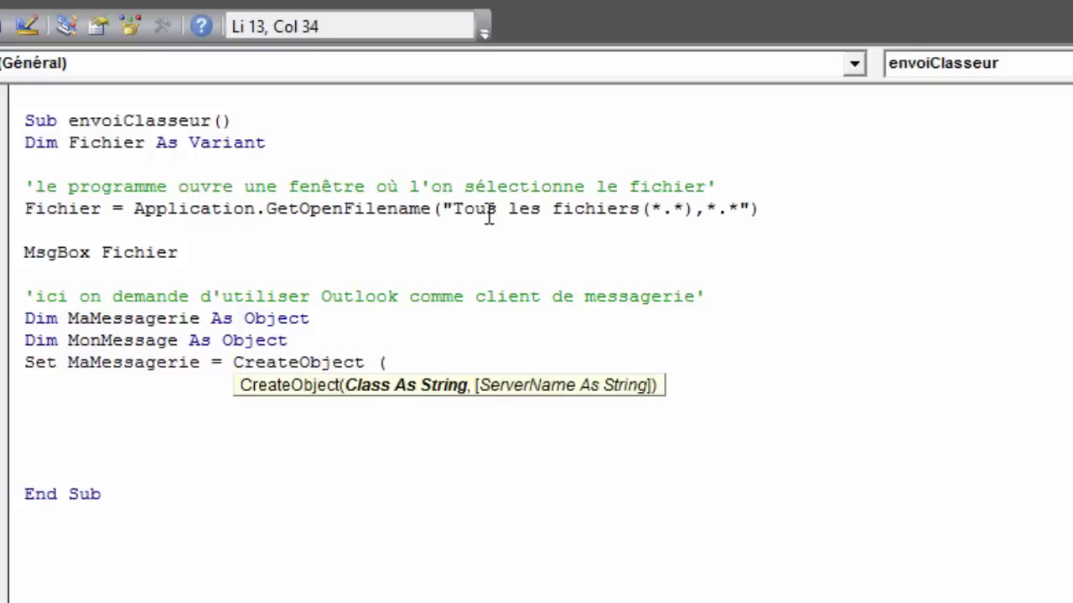
text(")
text(Outl)
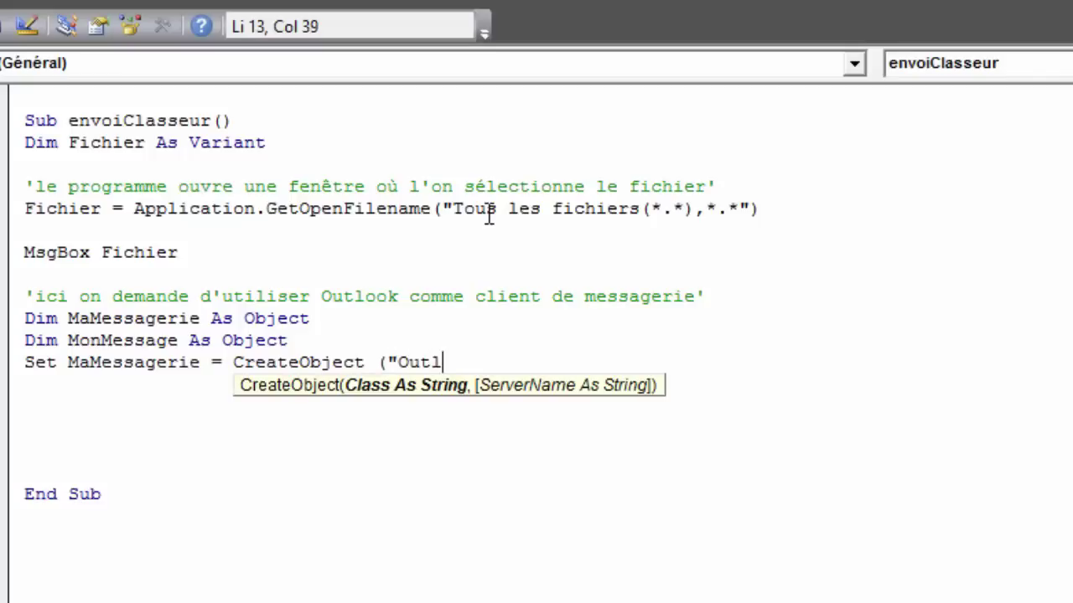
text(ook)
text(.appli)
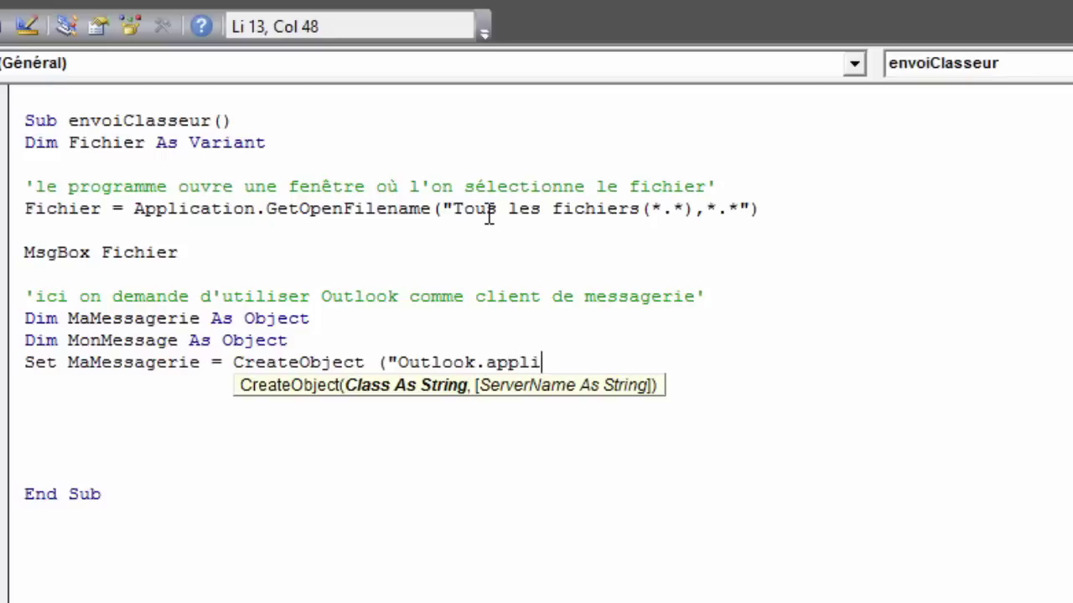
text(cation)
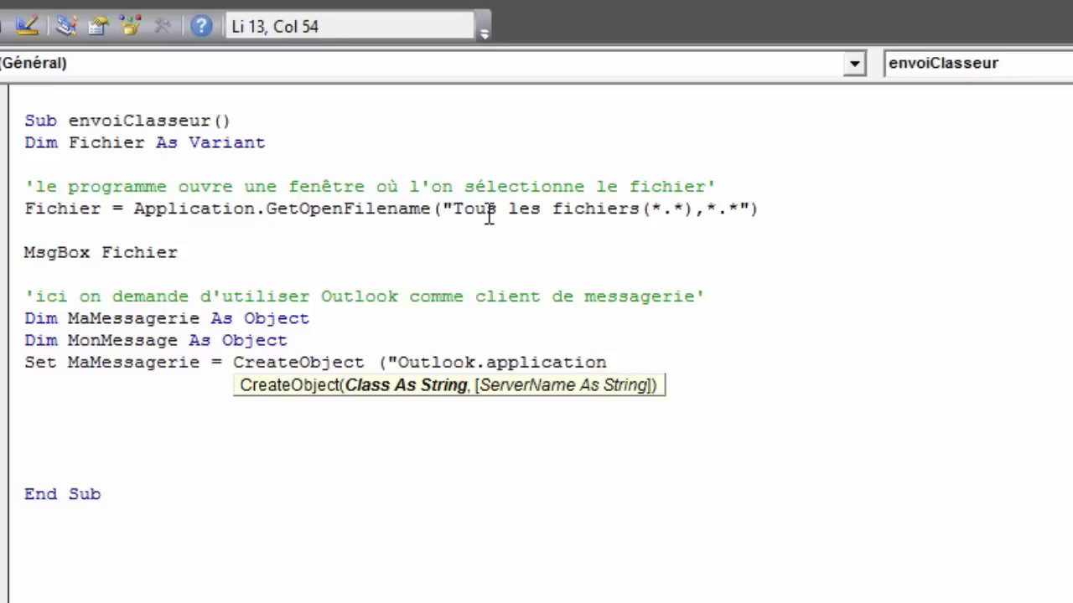
text("))
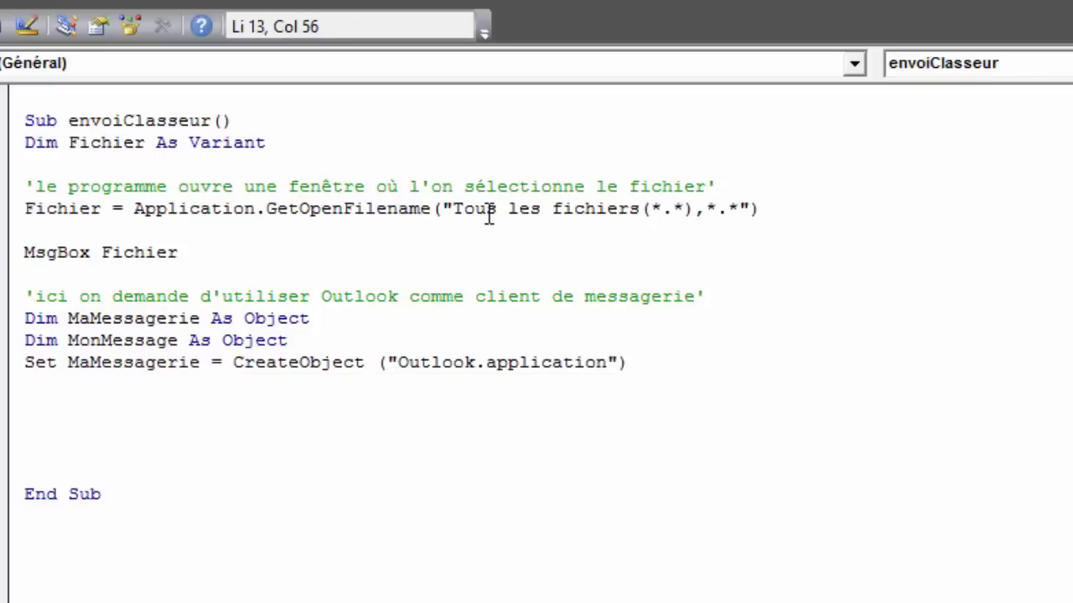
Add the line Set MonMessage = MaMessagerie.Createitem(0) below the CreateObject line
key(Return)
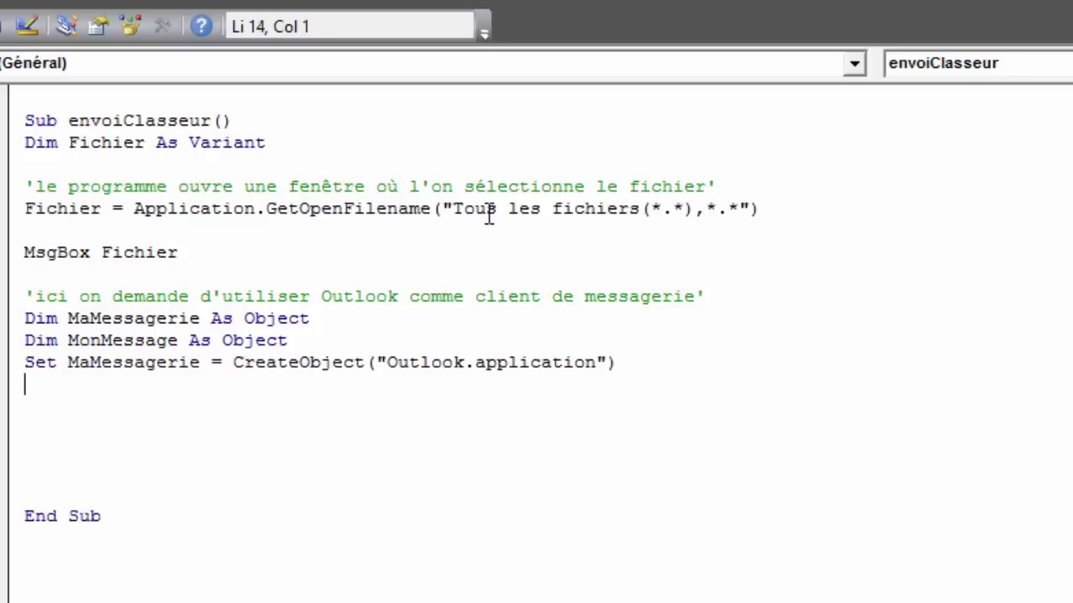
text(Set)
text( MonMes)
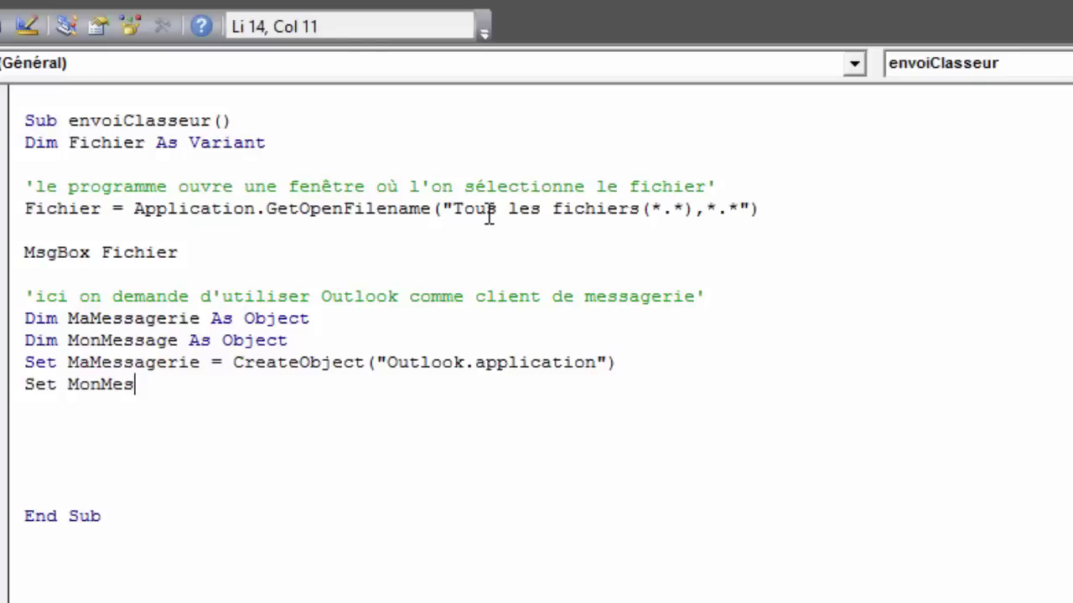
text(sage)
text( = )
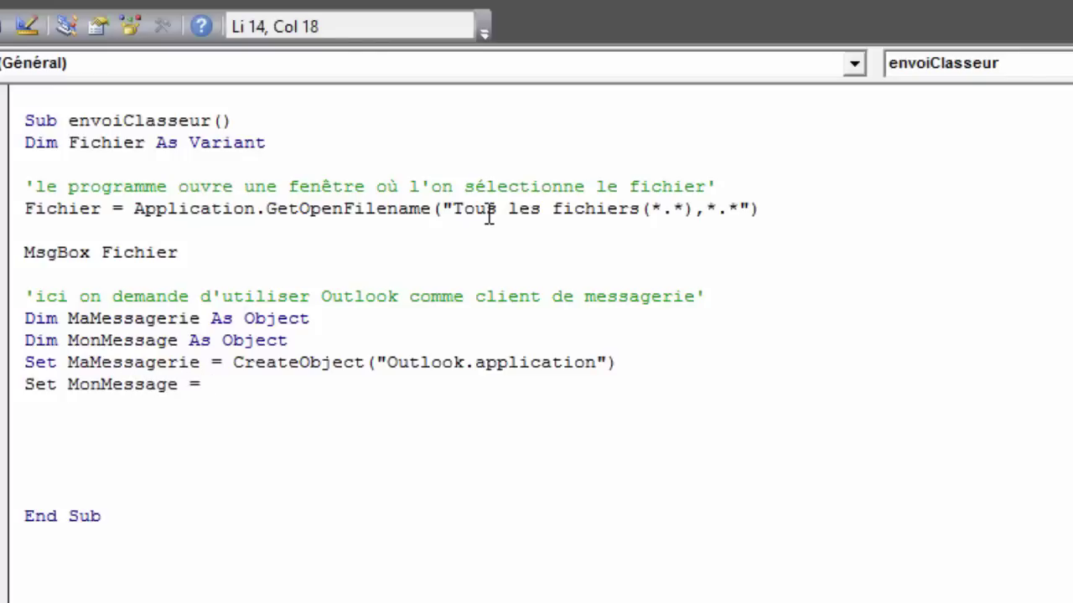
text(Ma)
text(Message)
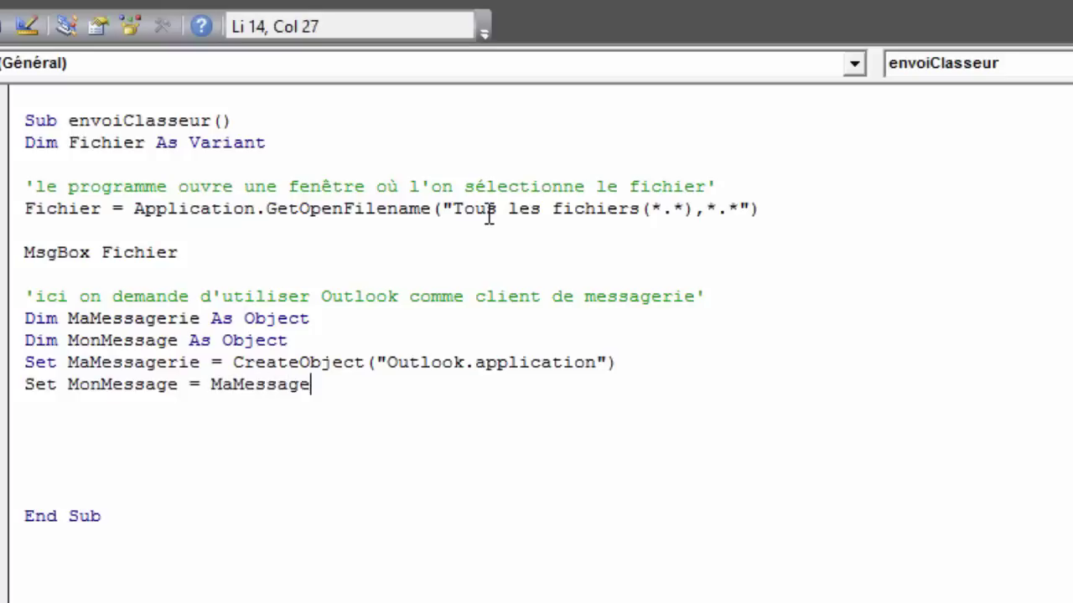
text(rie)
text(.)
text(Creat)
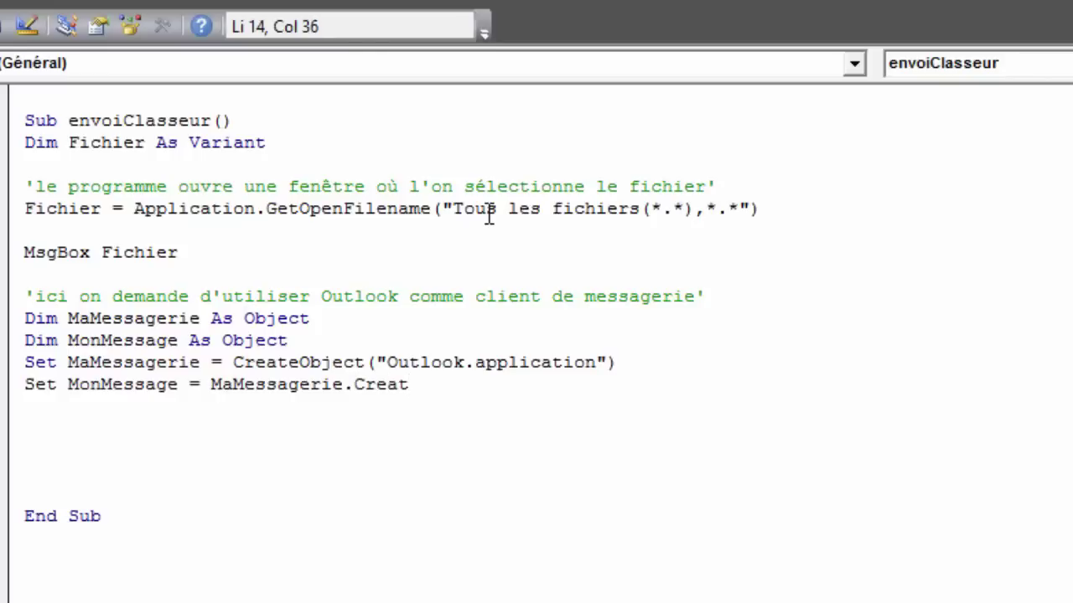
text(e)
text(item)
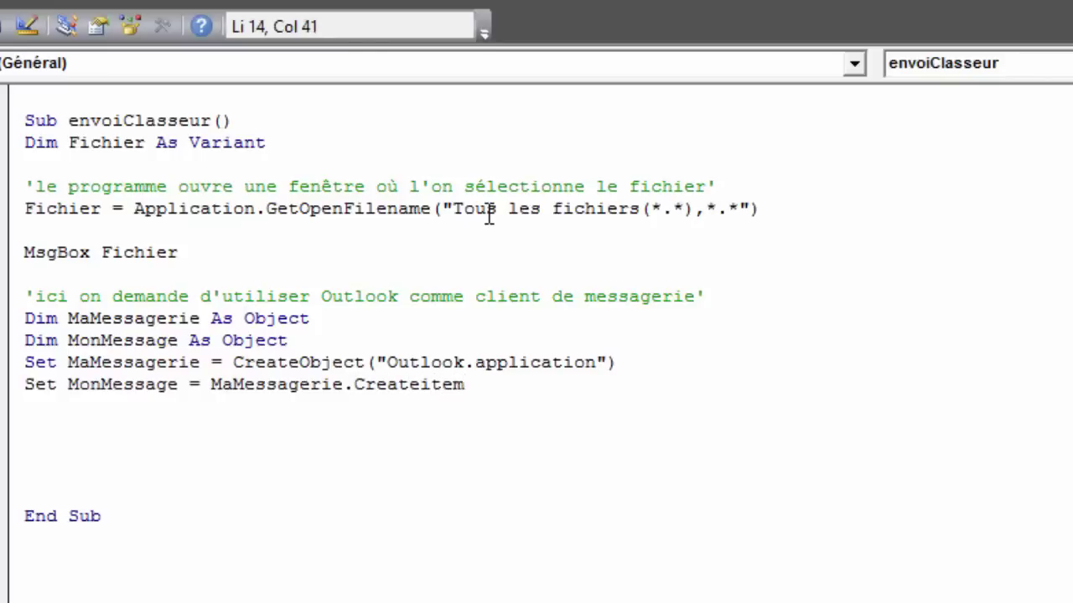
text((0)
text())
key(Return)
key(Return)
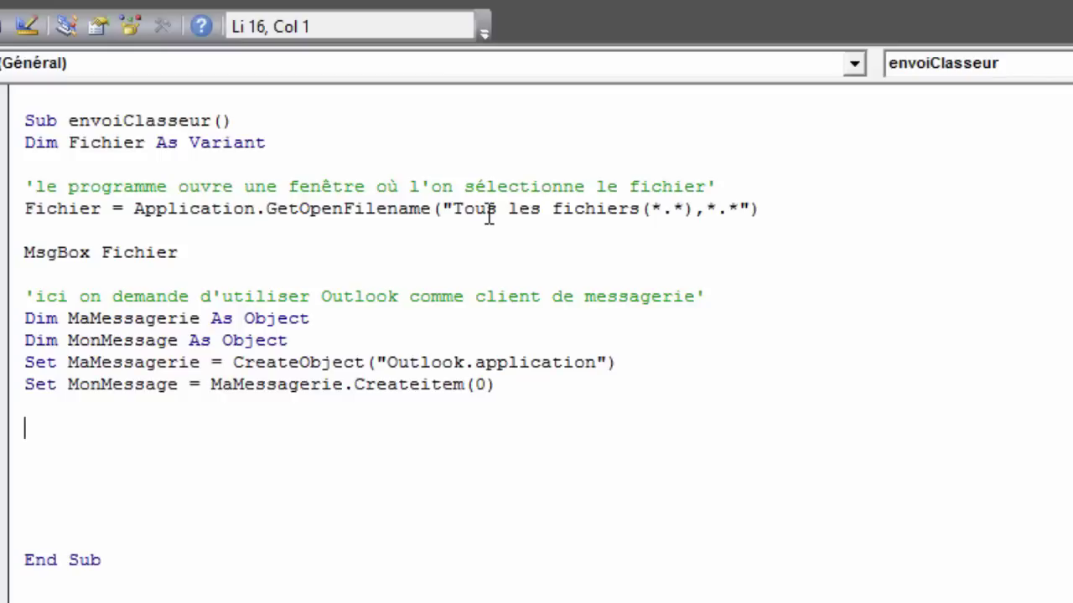
Add the comments 'ici nous définissons les champs du mail' and 'entre guillemet il faut indiquer les adresses mail'
text(')
text(ici n)
text(ous défi)
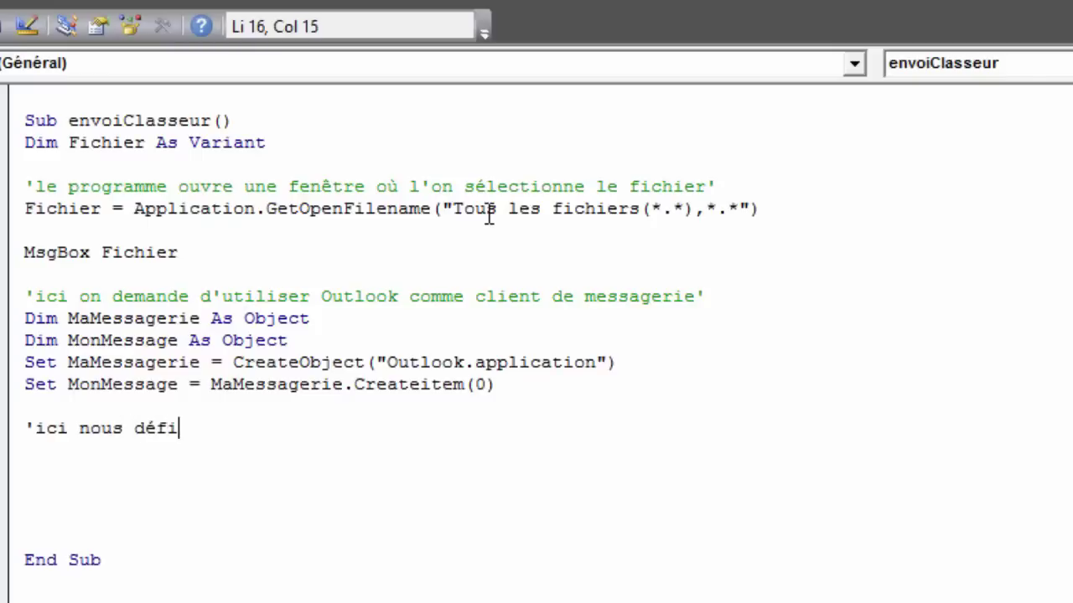
text(nissons )
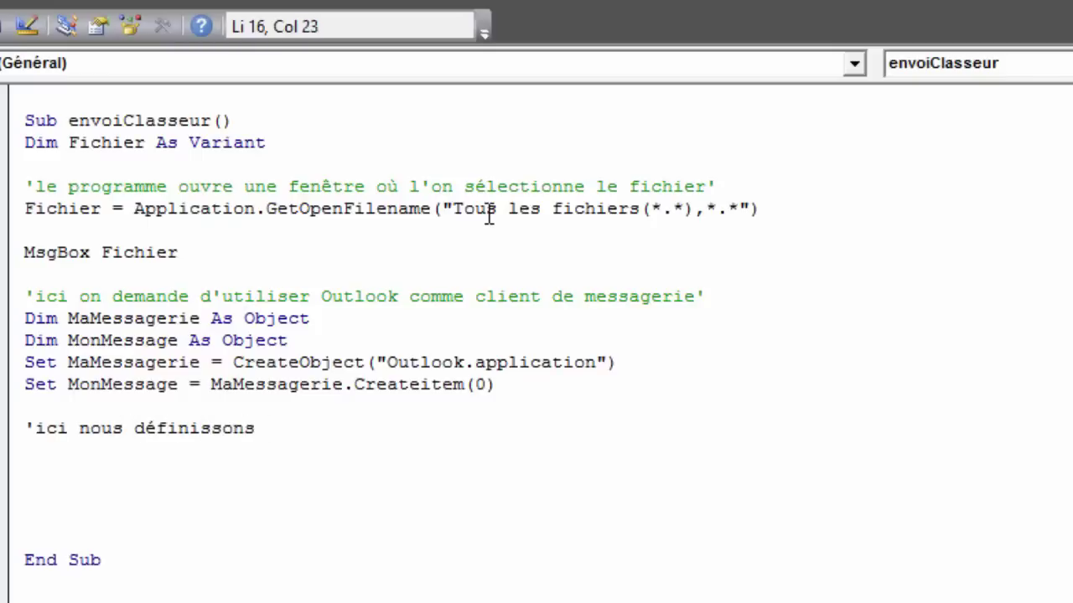
text(les cham)
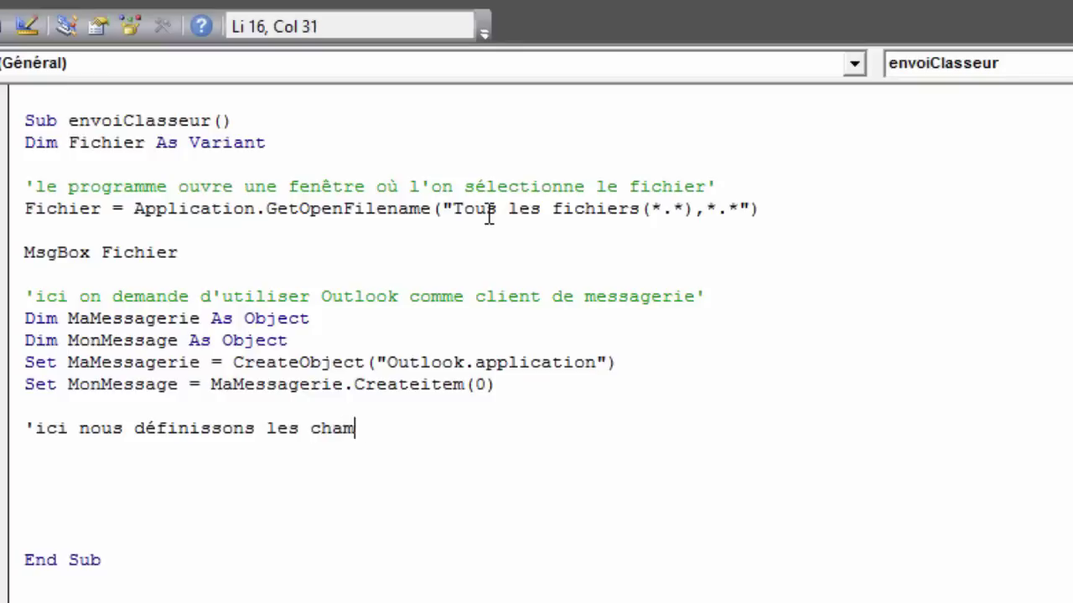
text(ps du m)
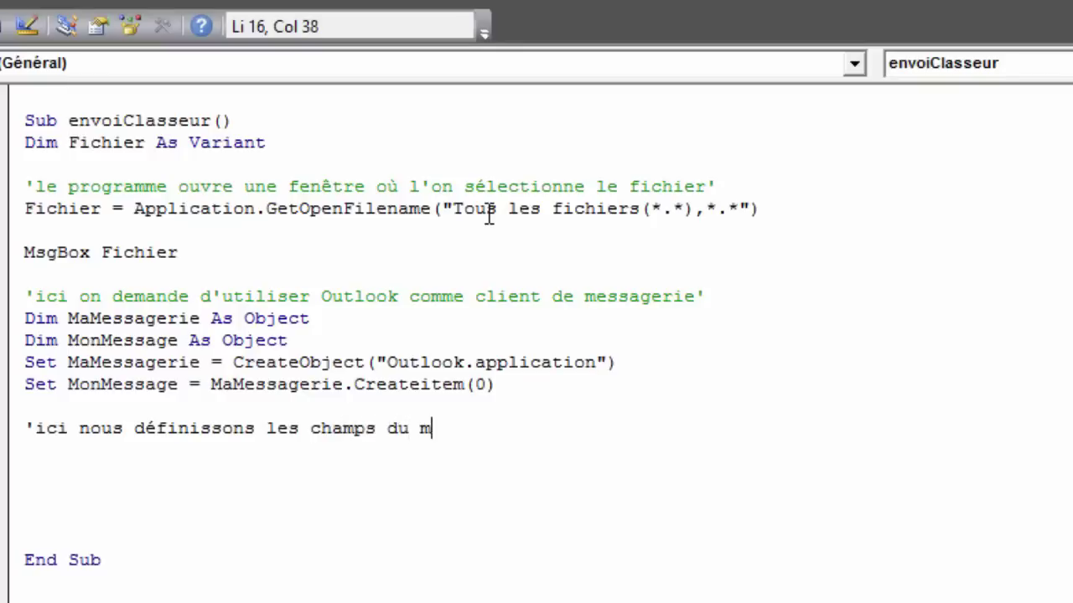
text(ail')
key(Return)
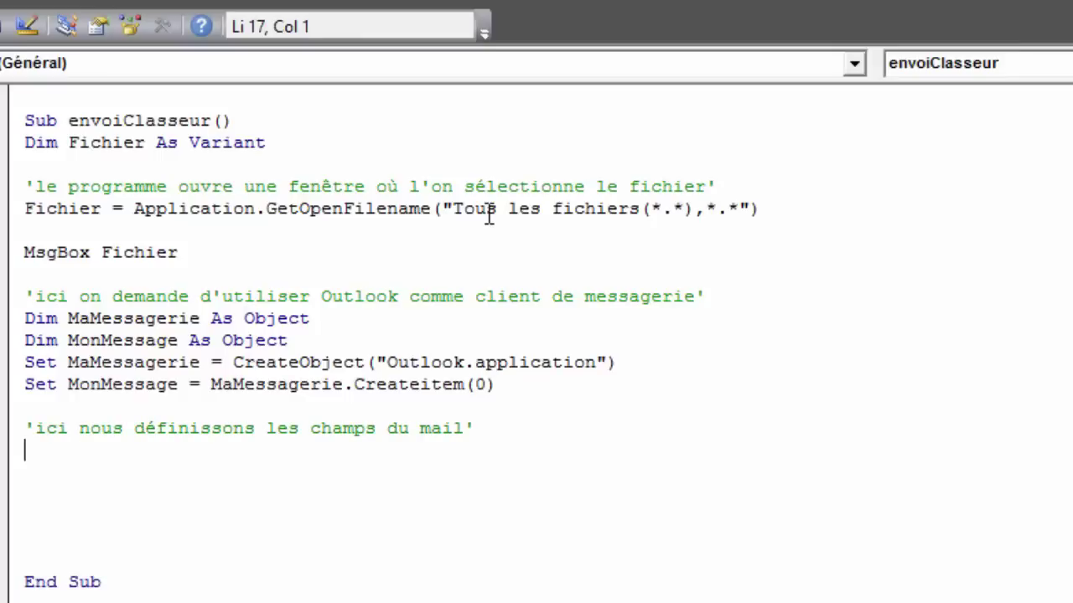
text(')
text(entre g)
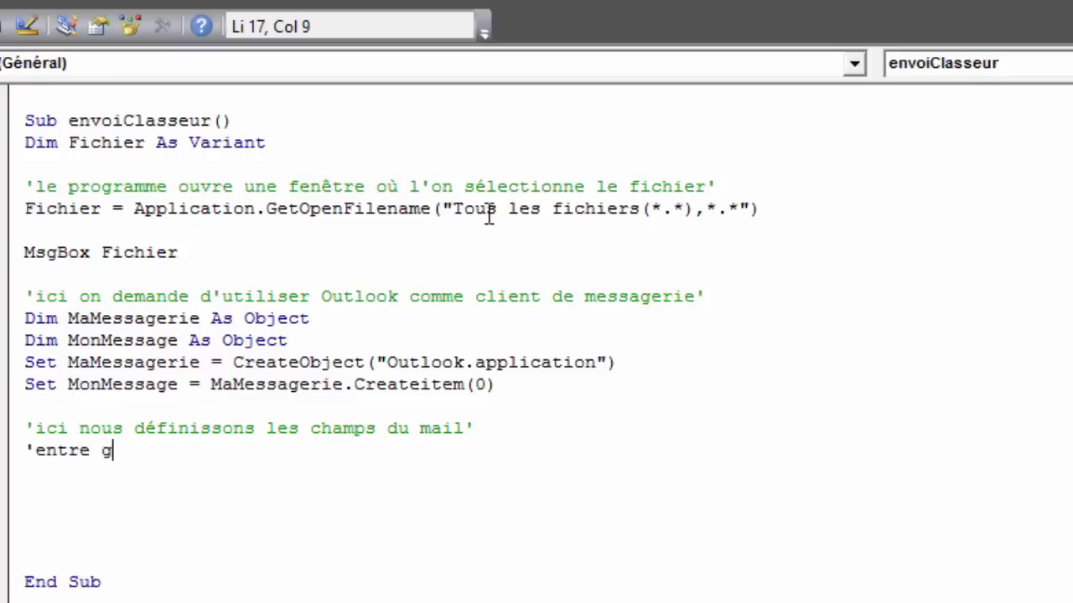
text(uilleme)
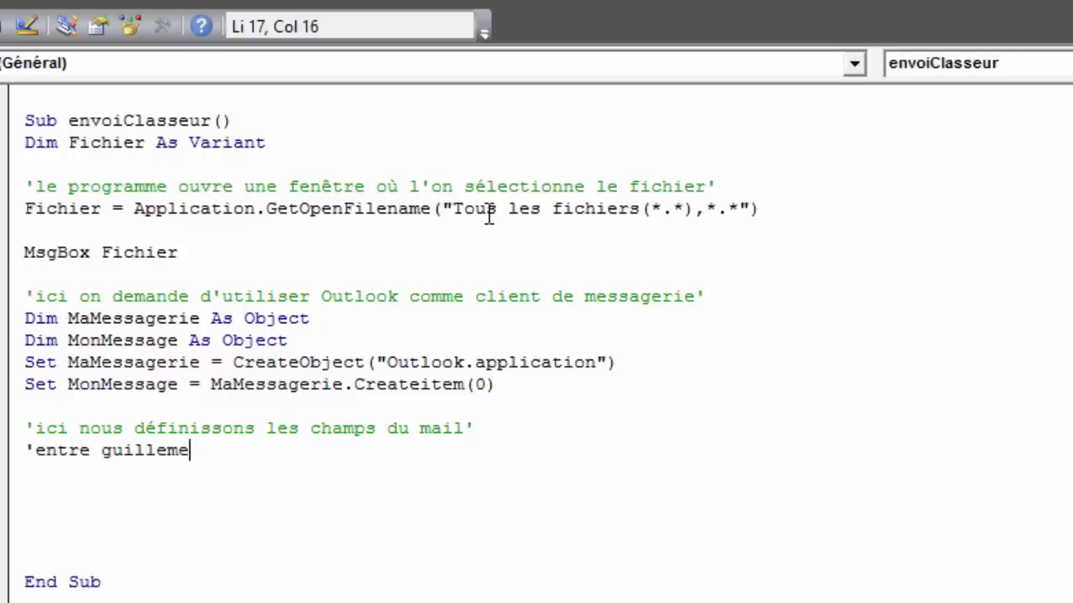
text(t)
text( il)
text( faut indi)
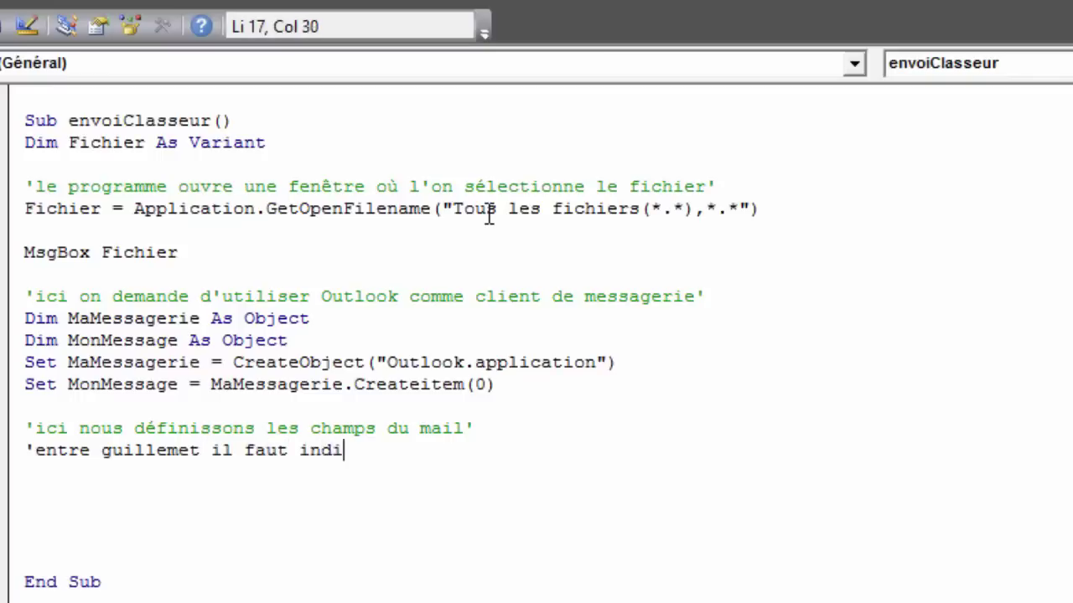
text(quer les )
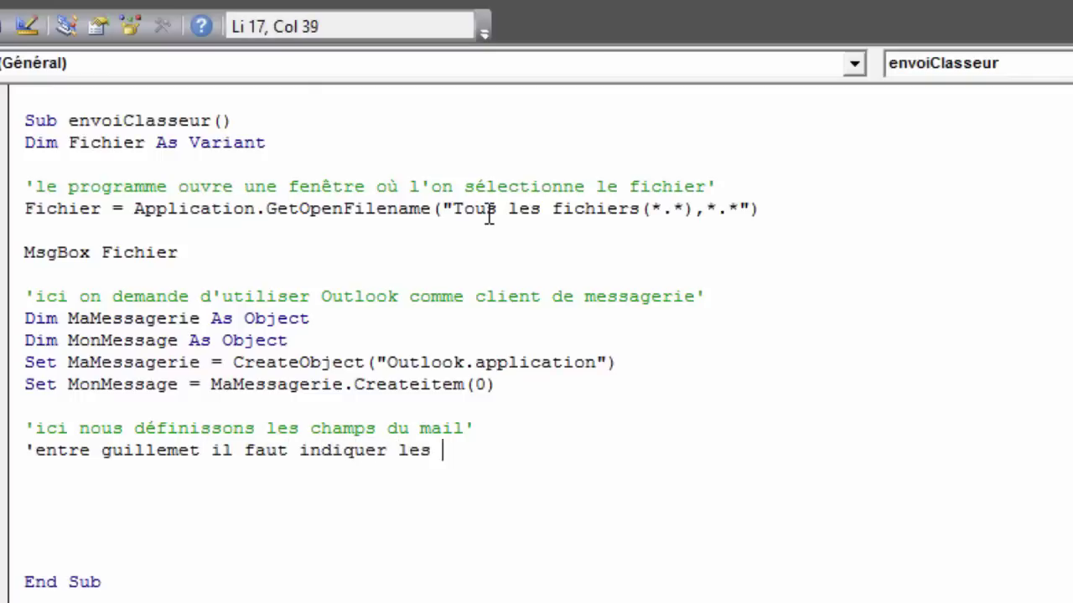
text(adresses )
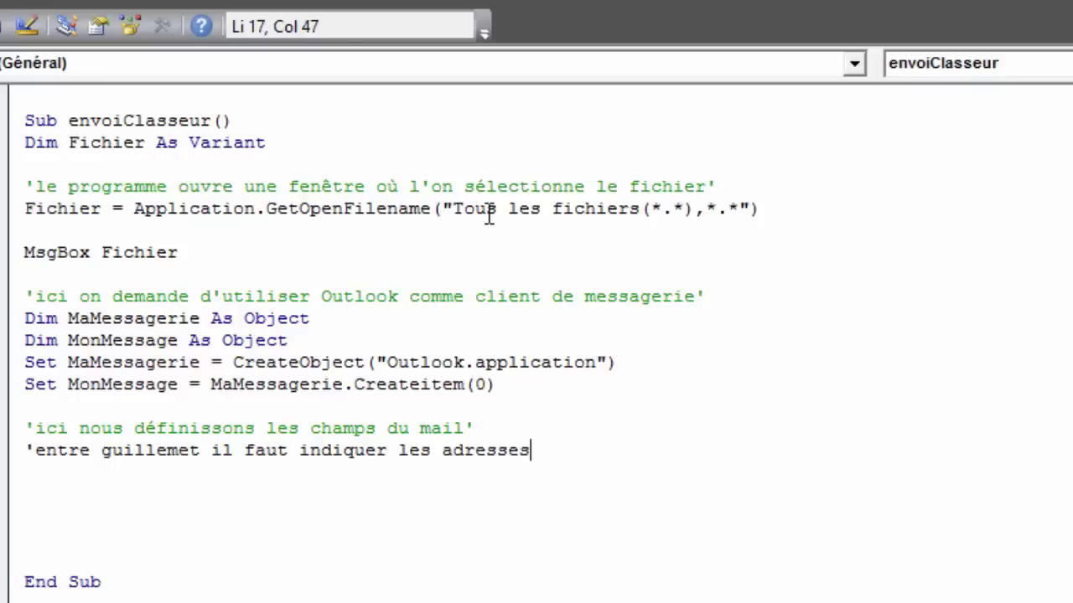
text(ma)
text(il')
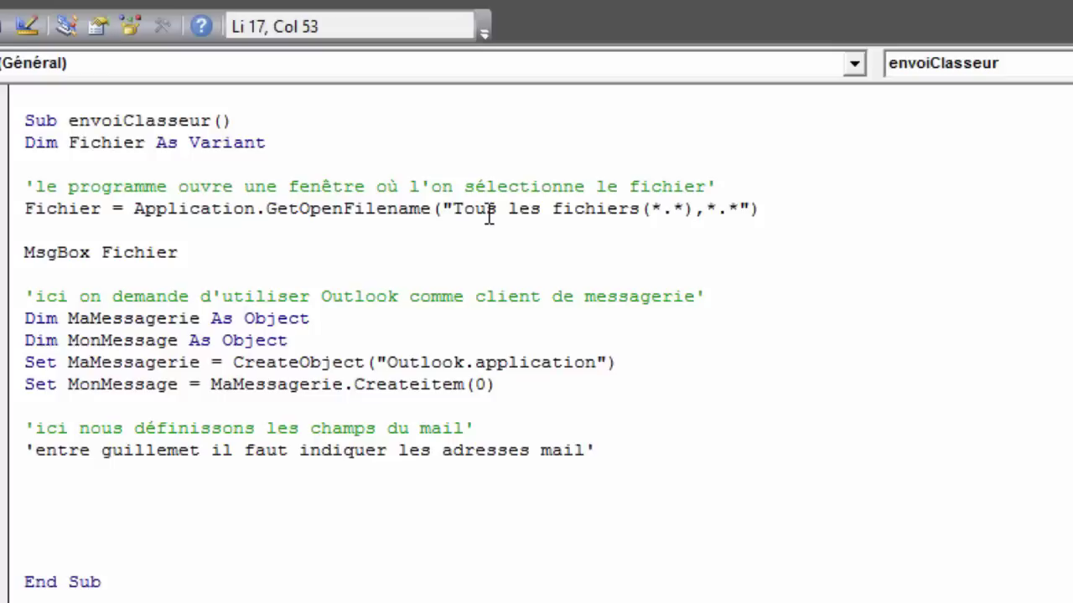
key(Return)
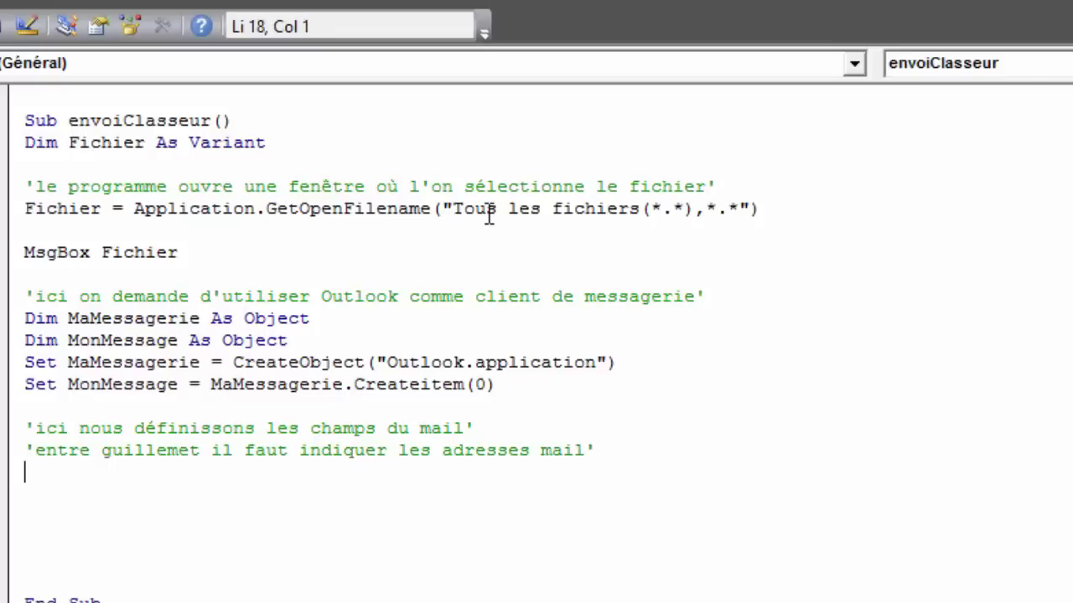
Write MonMessage.to = followed by the recipient's Gmail address in quotes
text(Mon)
text(Messag)
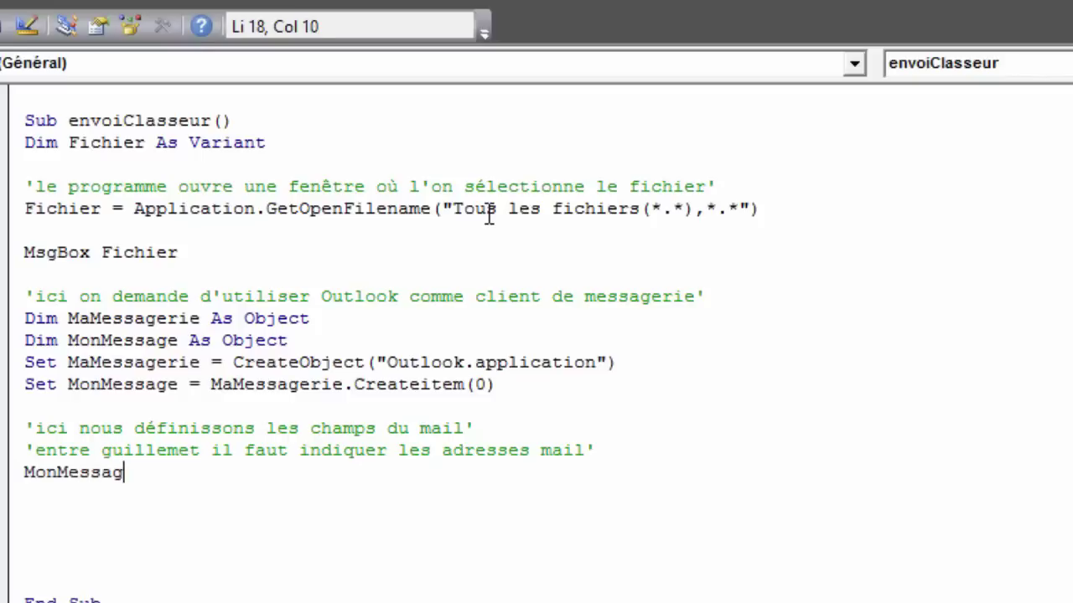
text(e)
text(.to)
text( = )
text(")
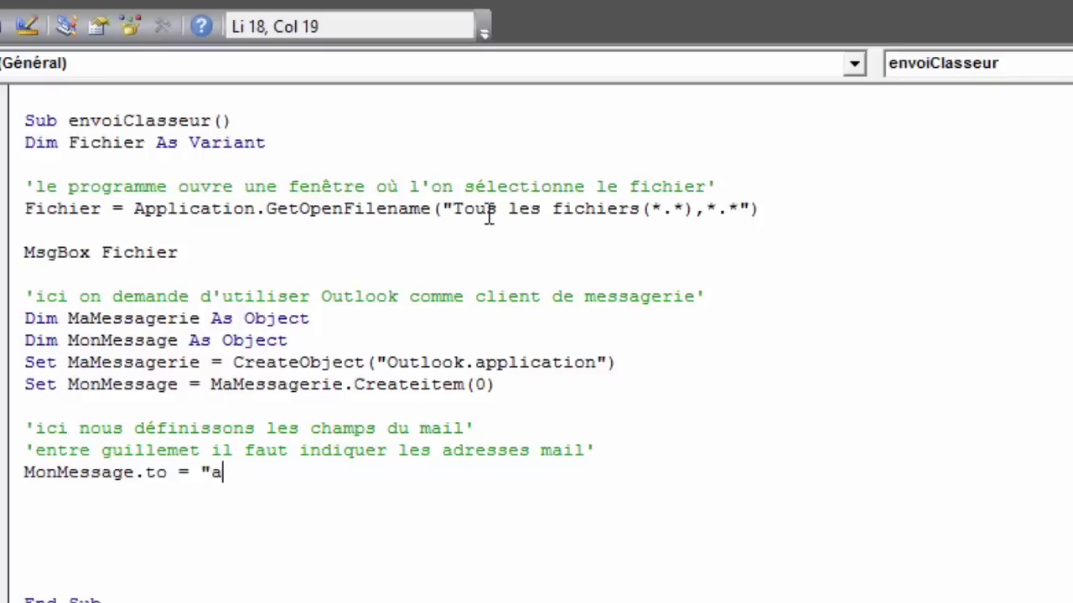
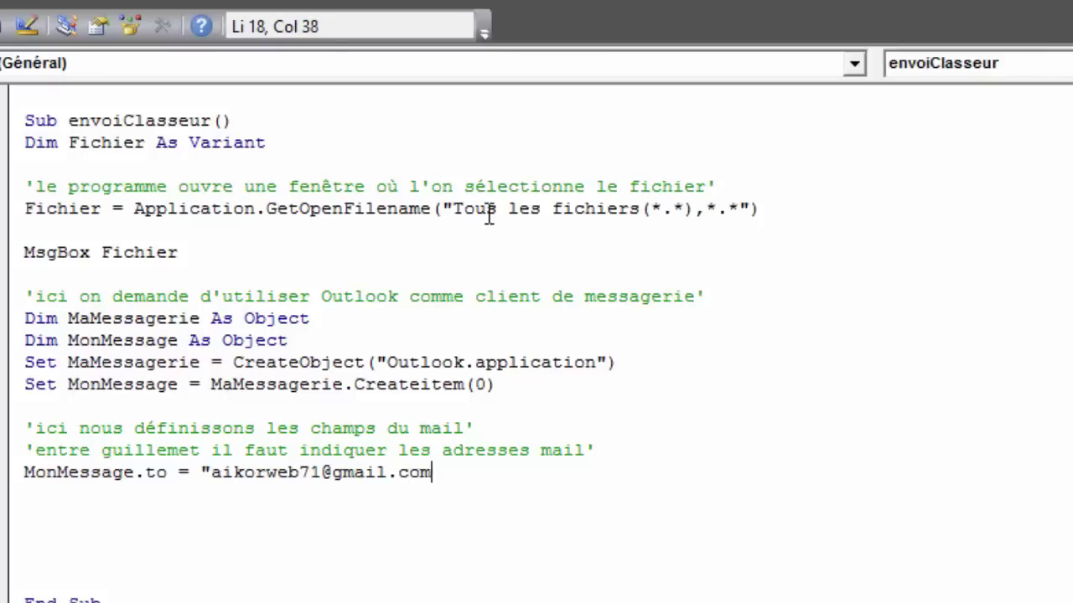
text(")
key(Return)
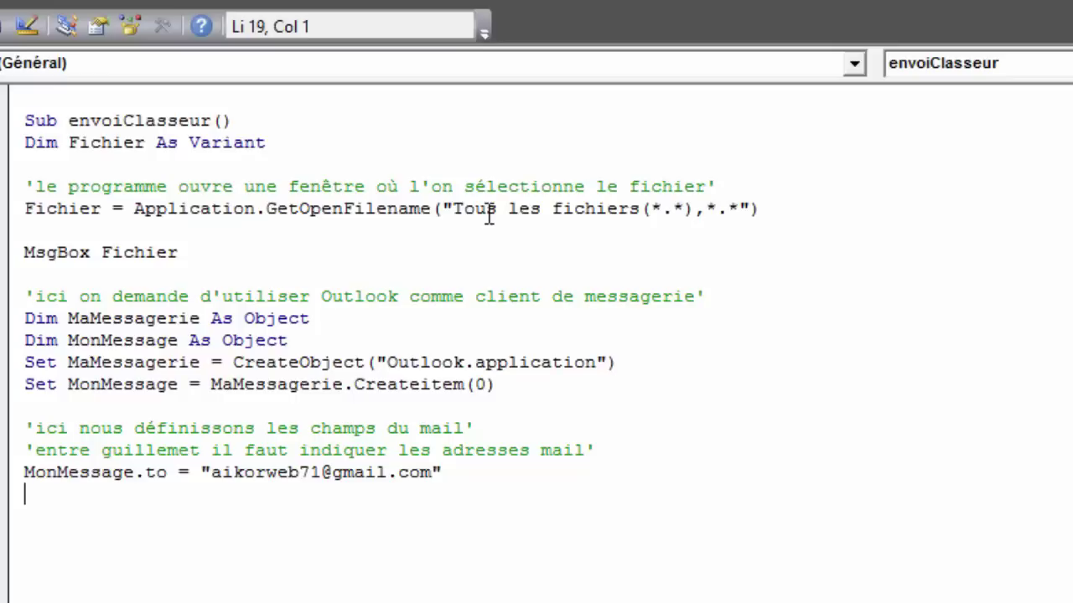
Write a second MonMessage.to line with another recipient's Hotmail address in quotes, fixing the typo
text(Mo)
text(nMessag)
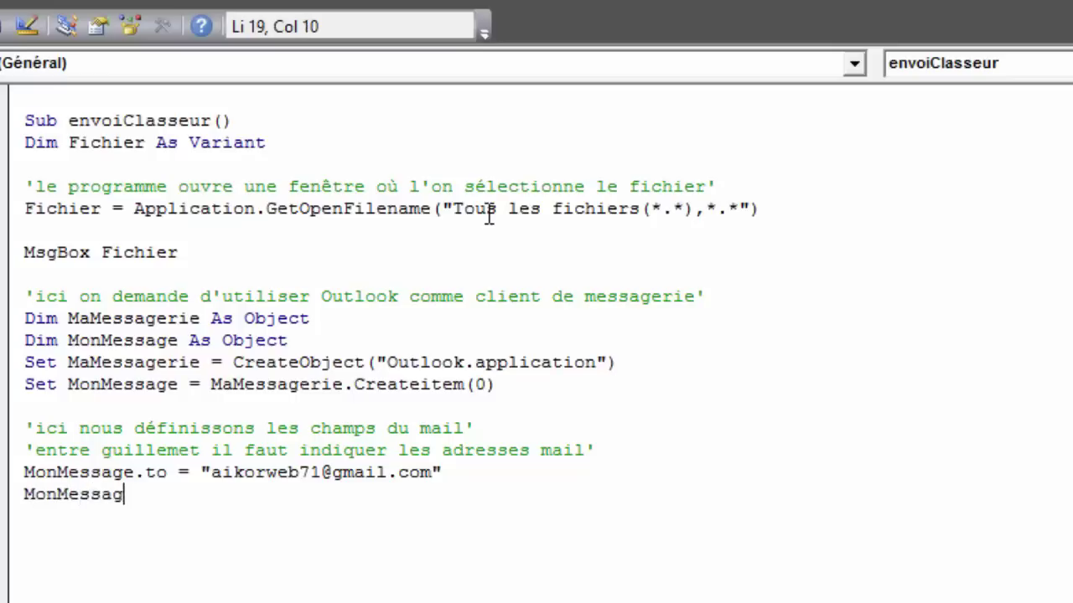
text(e.t)
text(o = )
text(")
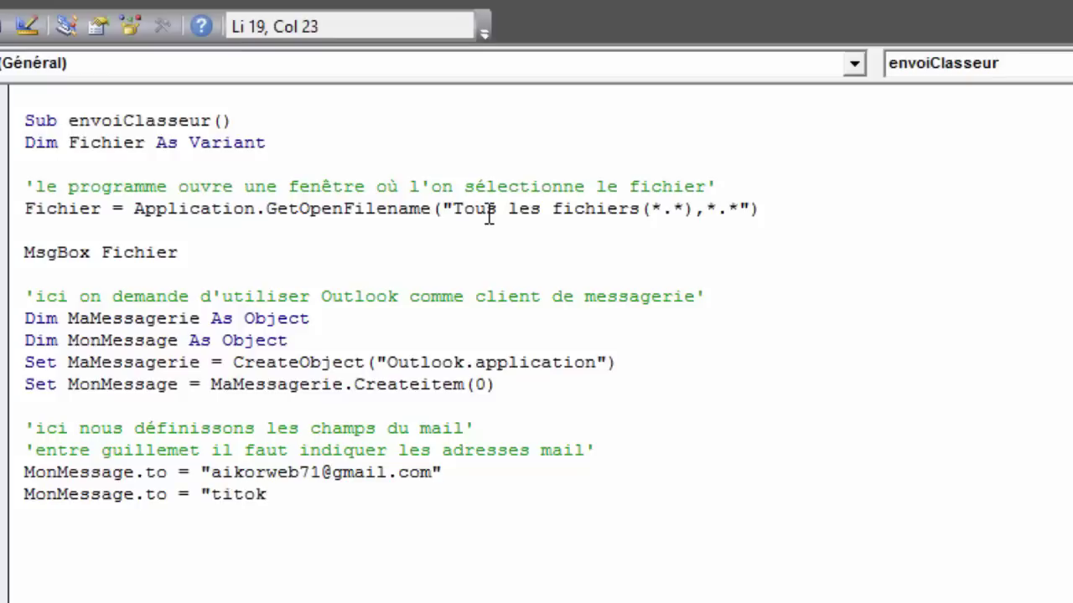
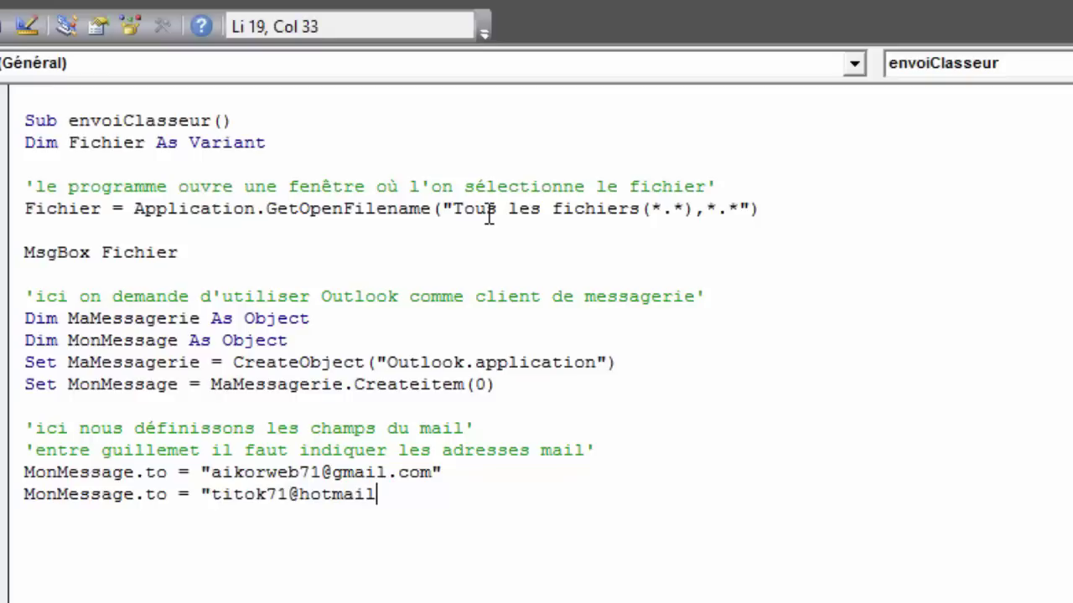
text(")
key(Return)
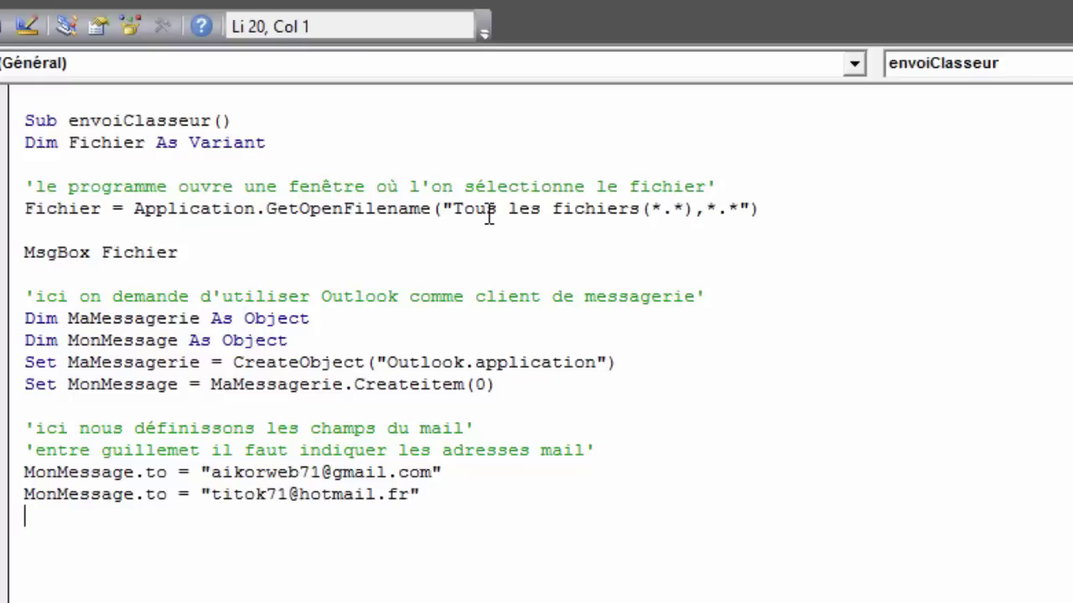
Turn the second recipient into a MonMessage.CC line holding that Hotmail address
text(Mon)
text(Message)
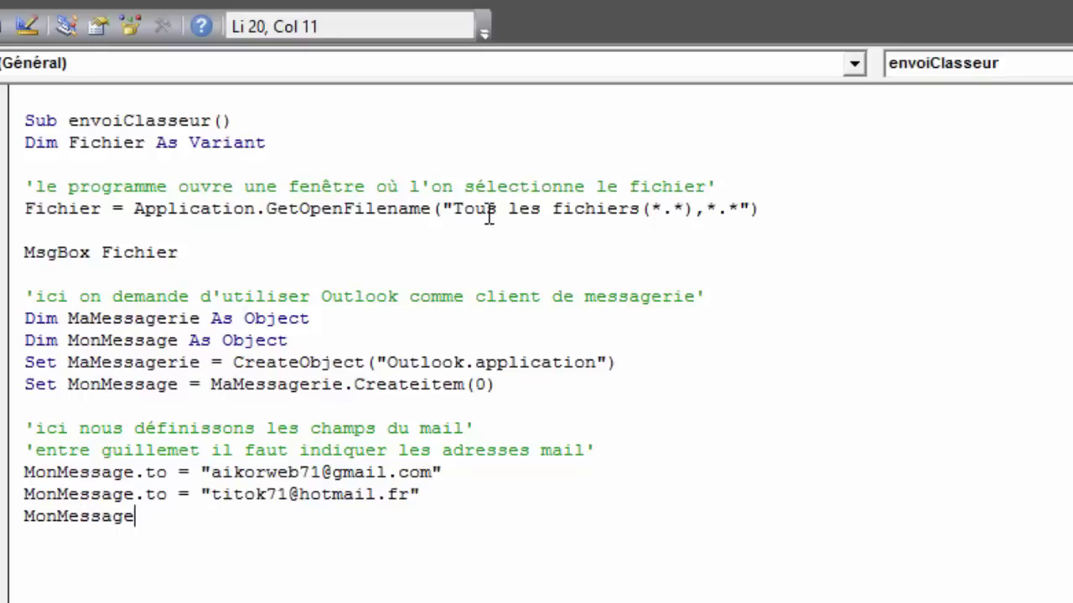
text(.)
text(CC )
text(= )
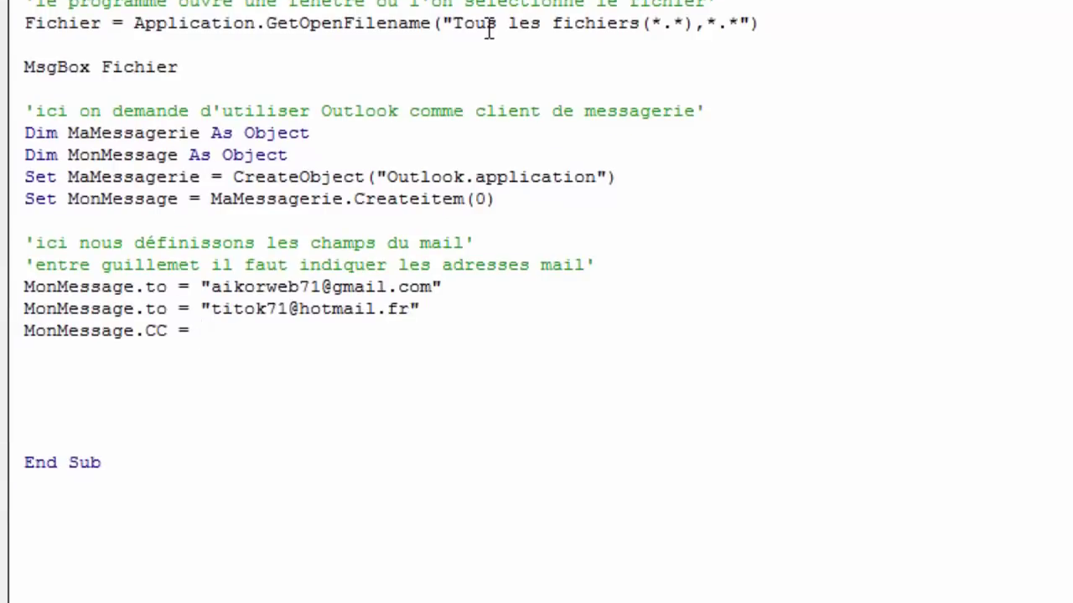
text(")
mouse_move(212, 310)
mouse_down()
mouse_move(410, 310)
mouse_move(315, 339)
mouse_up()
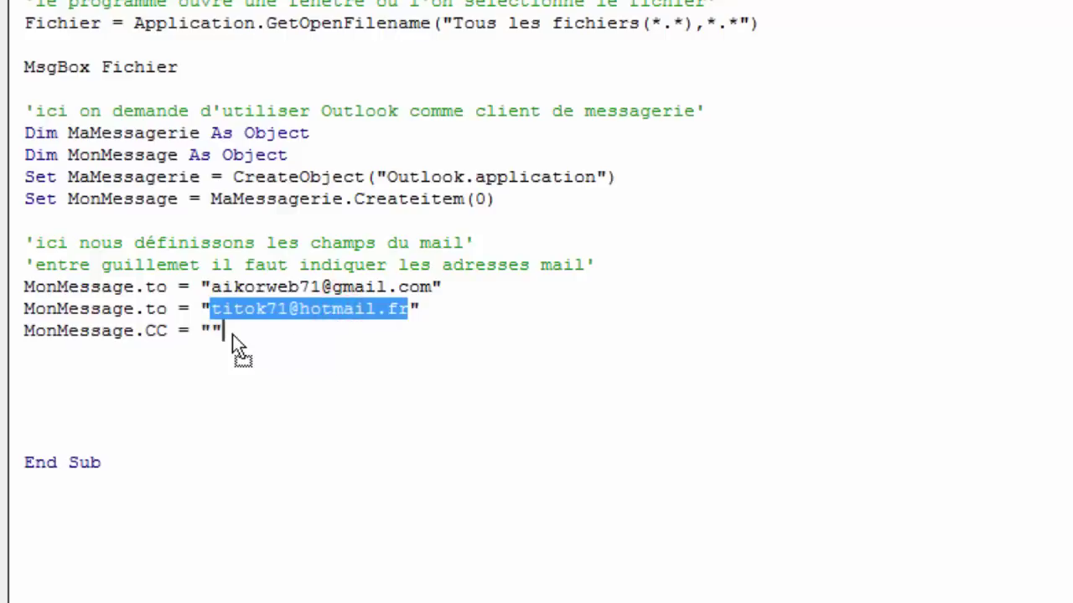
drag(209, 333, 18, 312)
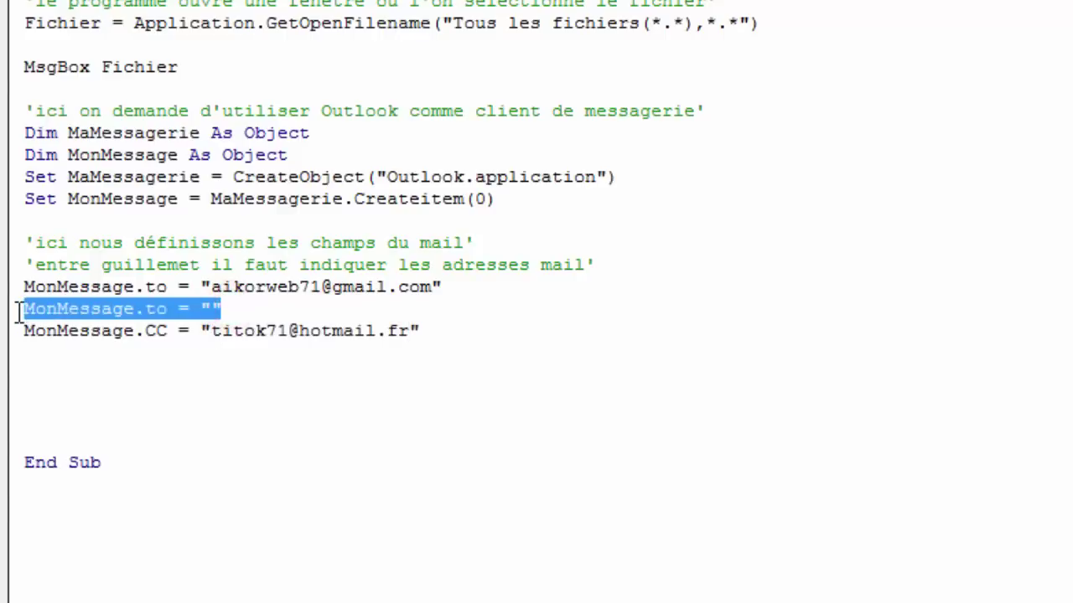
key(BackSpace)
key(BackSpace)
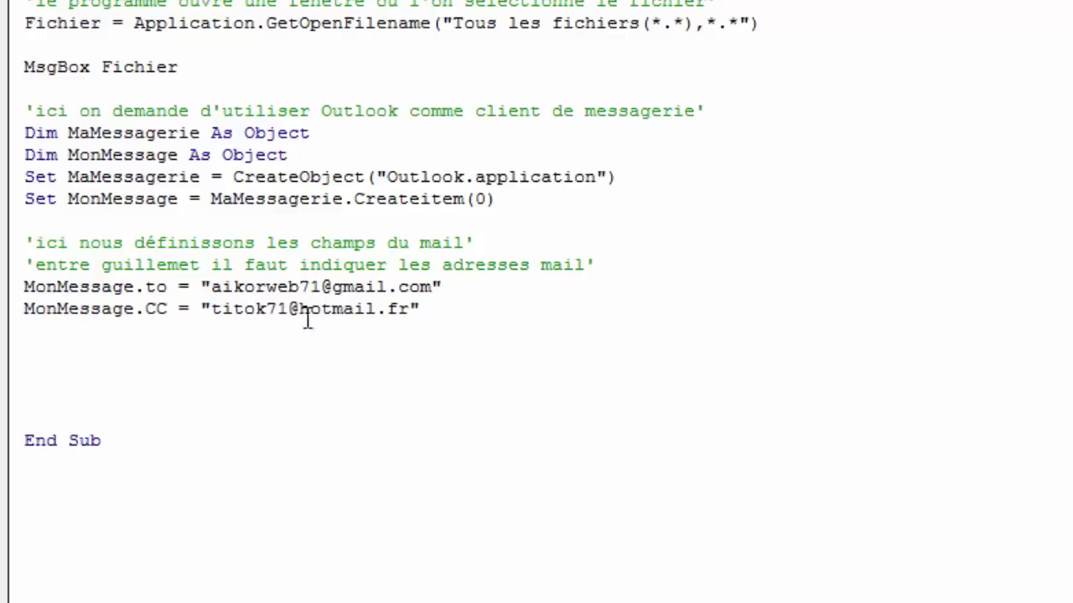
click(447, 312)
key(Return)
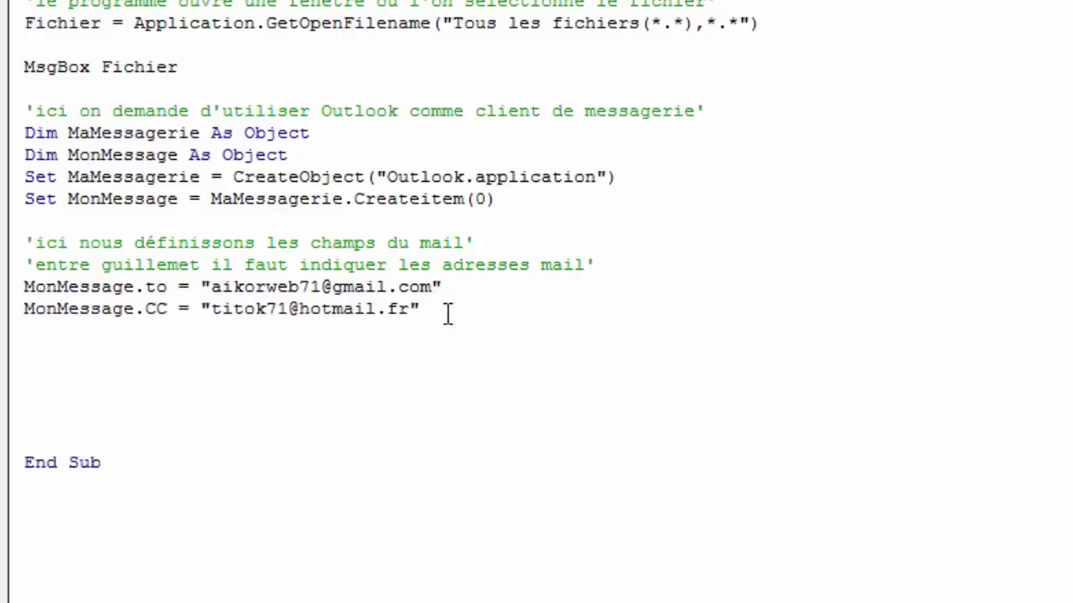
Add a MonMessage.CCI line with a placeholder Hotmail address and comment it out
text(MonMe)
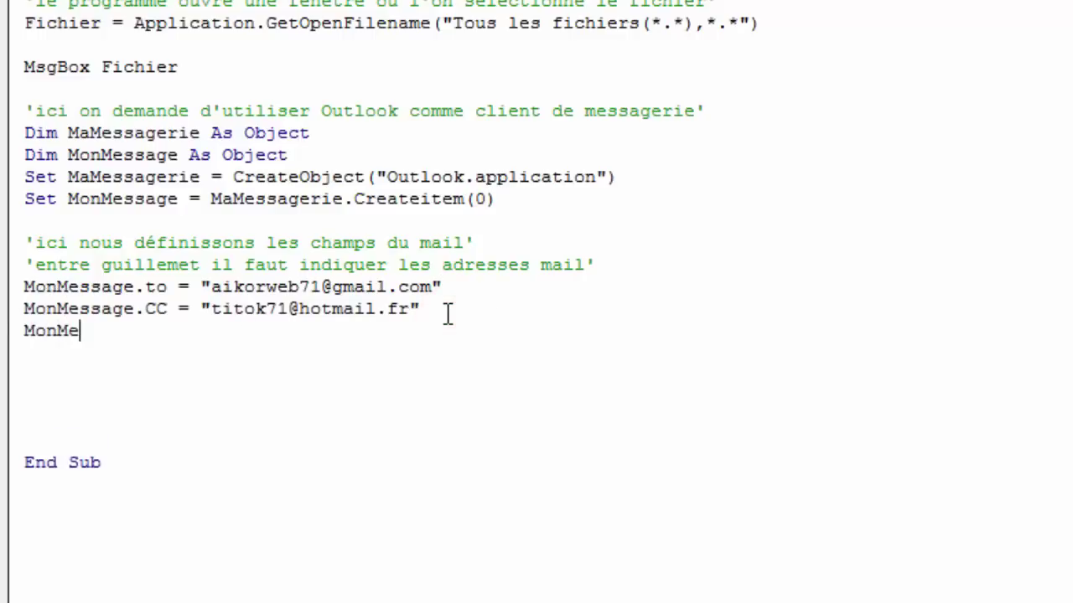
text(ssage)
text(.C)
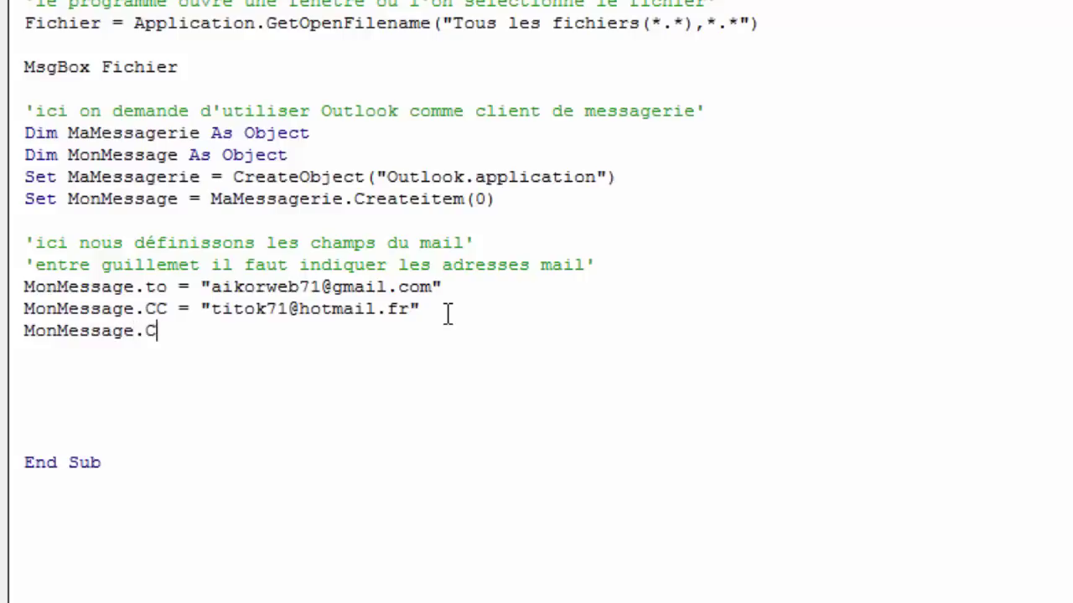
text(CI )
text(= ")
text(adress)
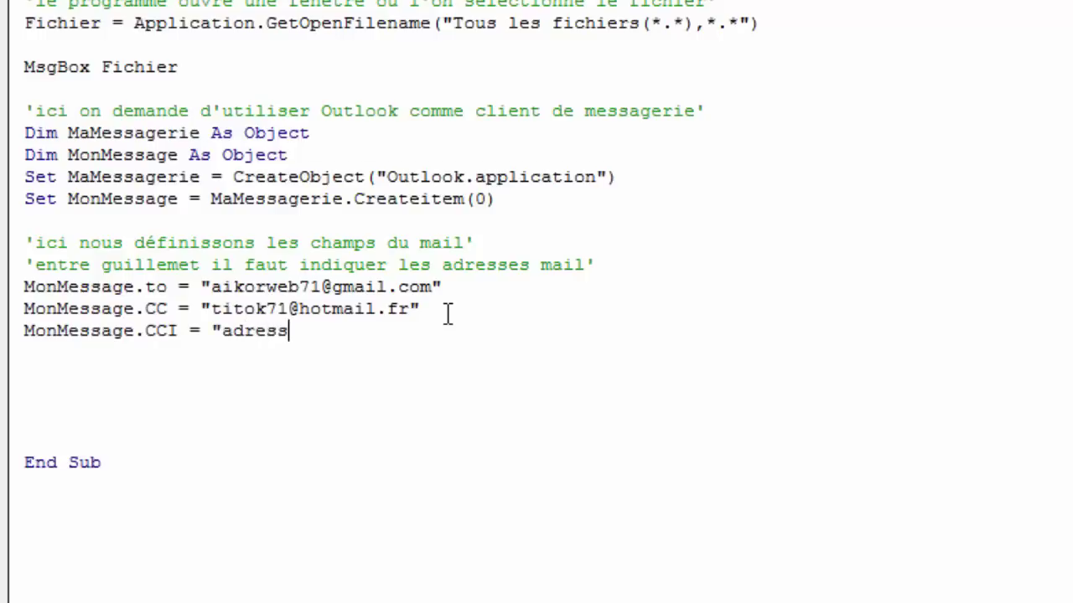
text(e)
text(à)
key(BackSpace)
text(@)
text(hotmail.)
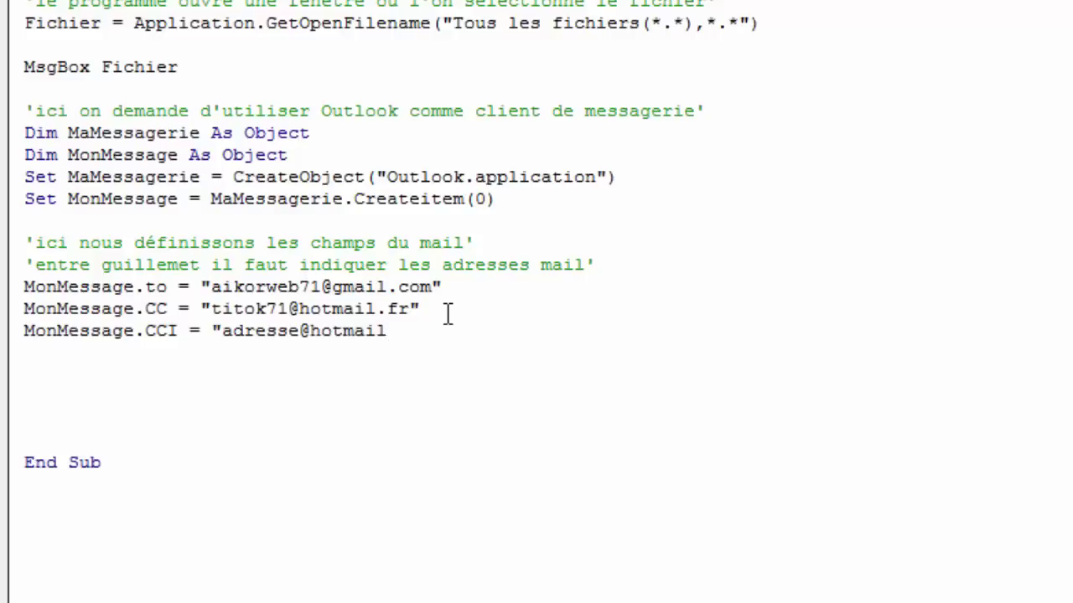
text(fr)
click(24, 330)
text(')
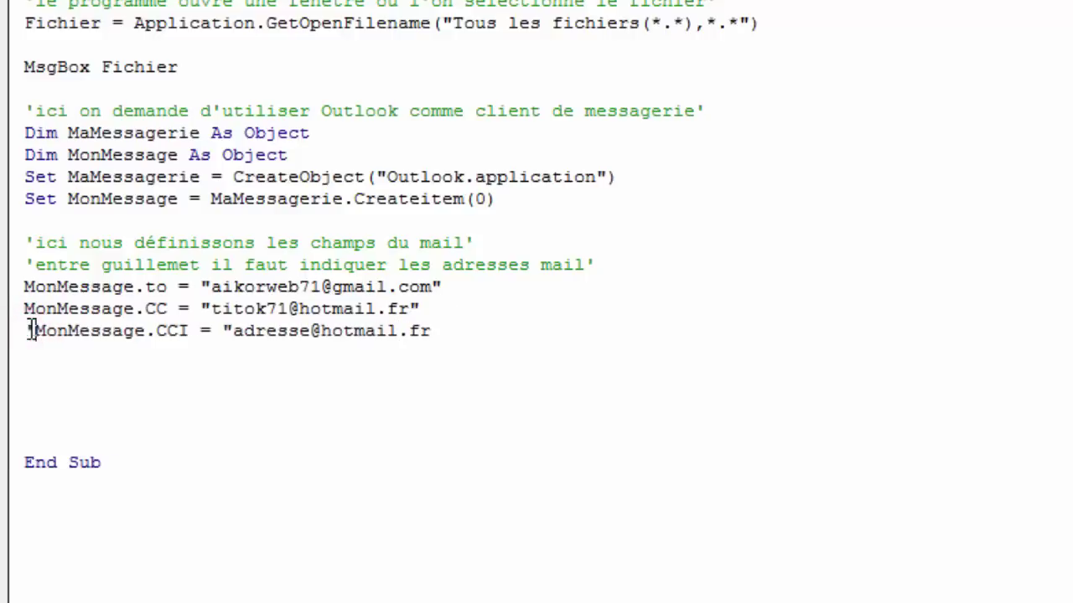
click(491, 323)
text(')
key(Return)
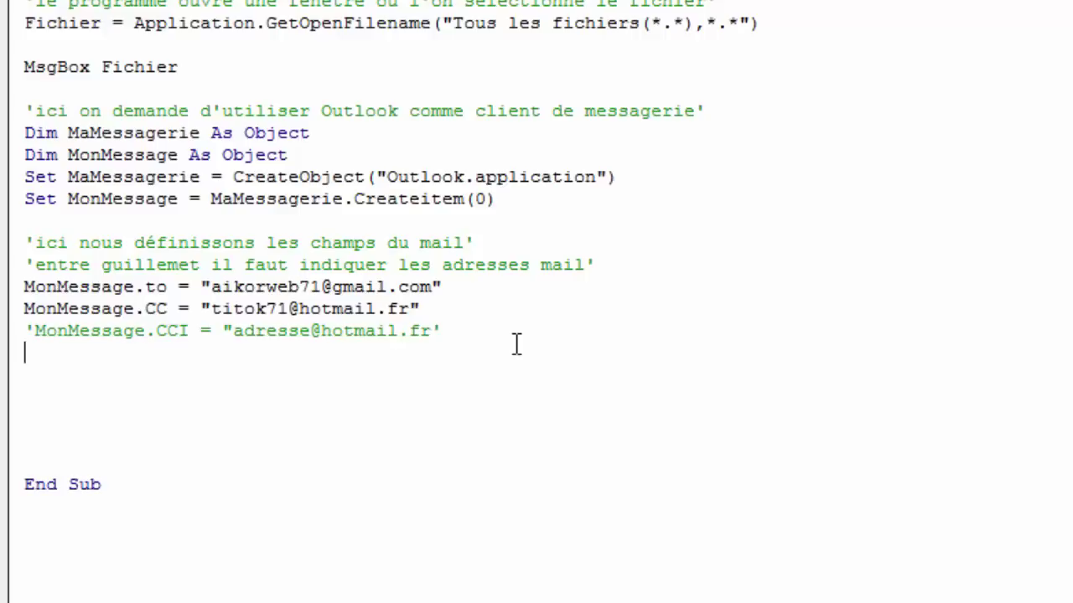
Add the comment 'ici nous commençons la rédaction du mail' below the CCI line
click(256, 318)
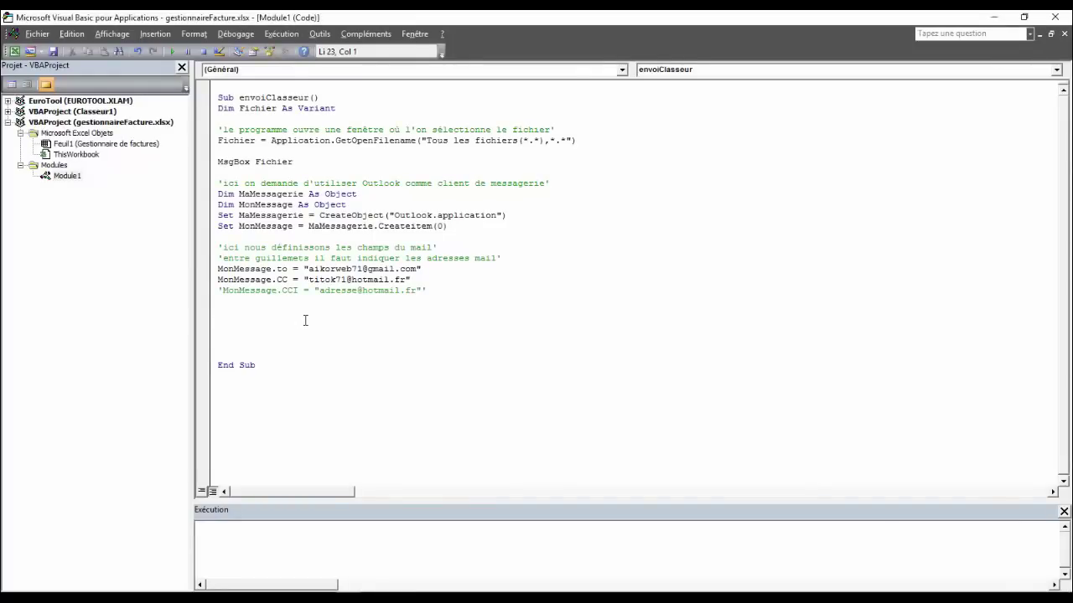
text(')
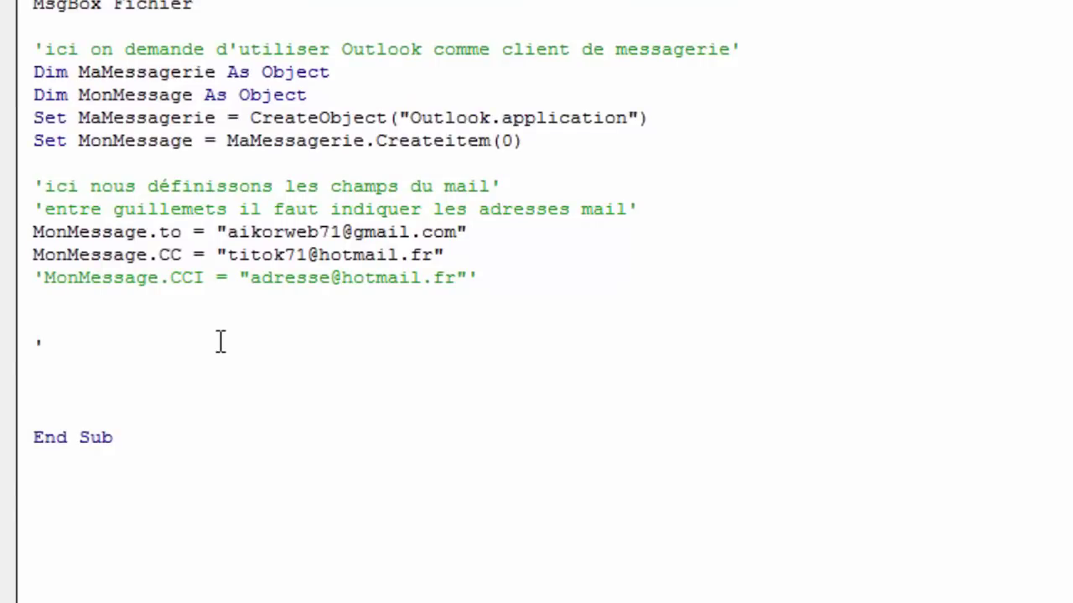
text(ici)
text( nous co)
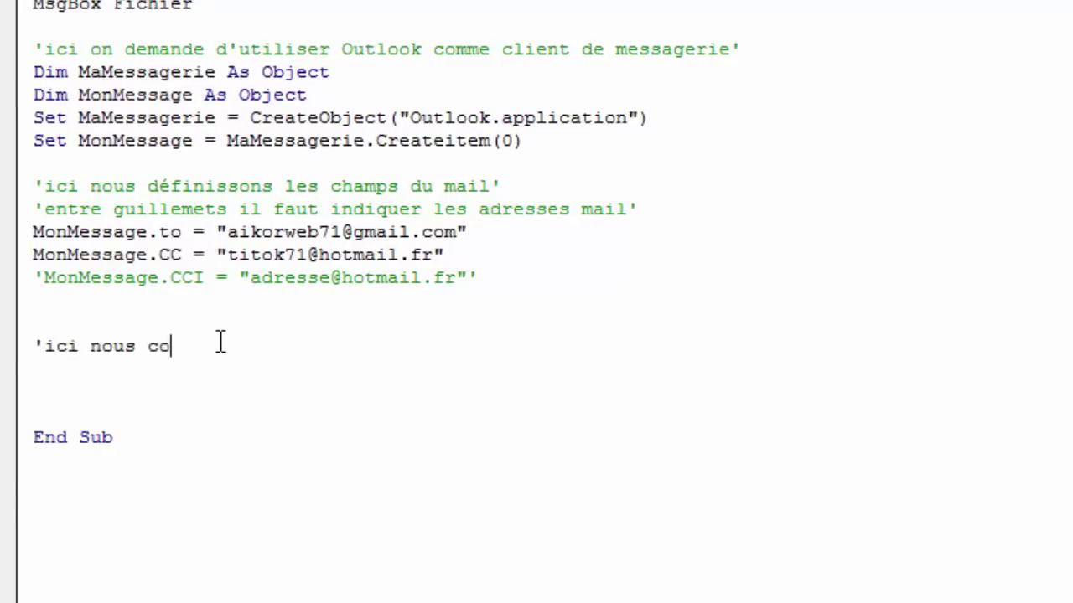
text(mmençons )
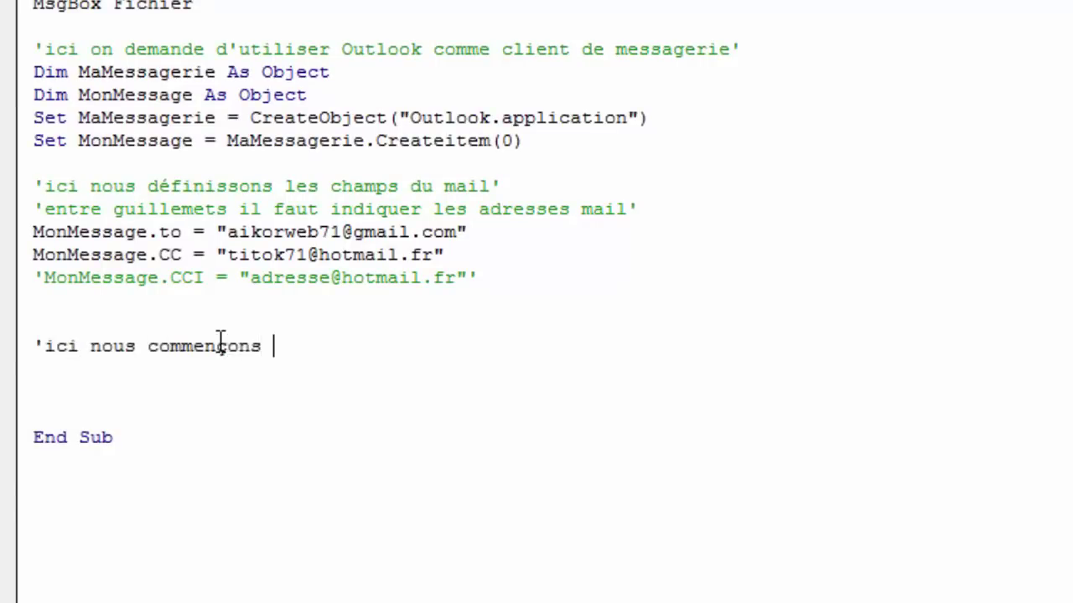
text(la ré)
text(daction )
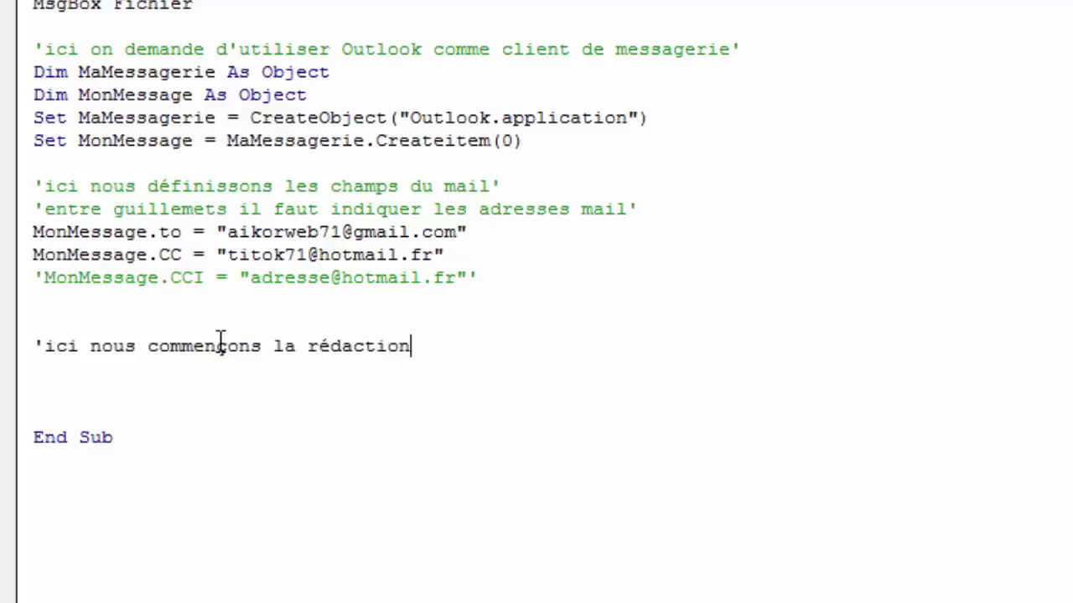
text(du mail)
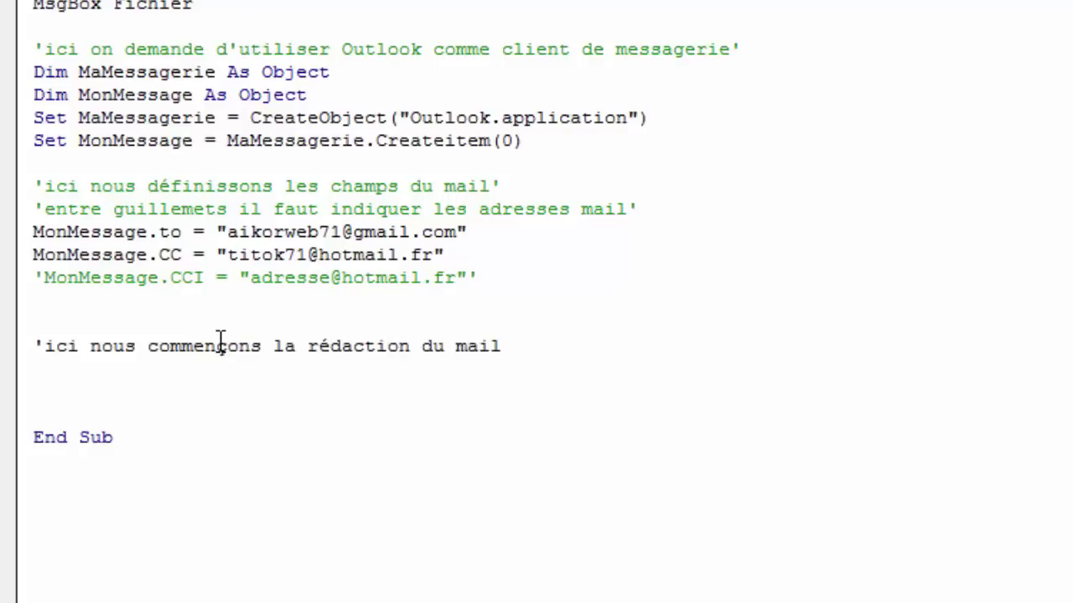
text(')
key(Return)
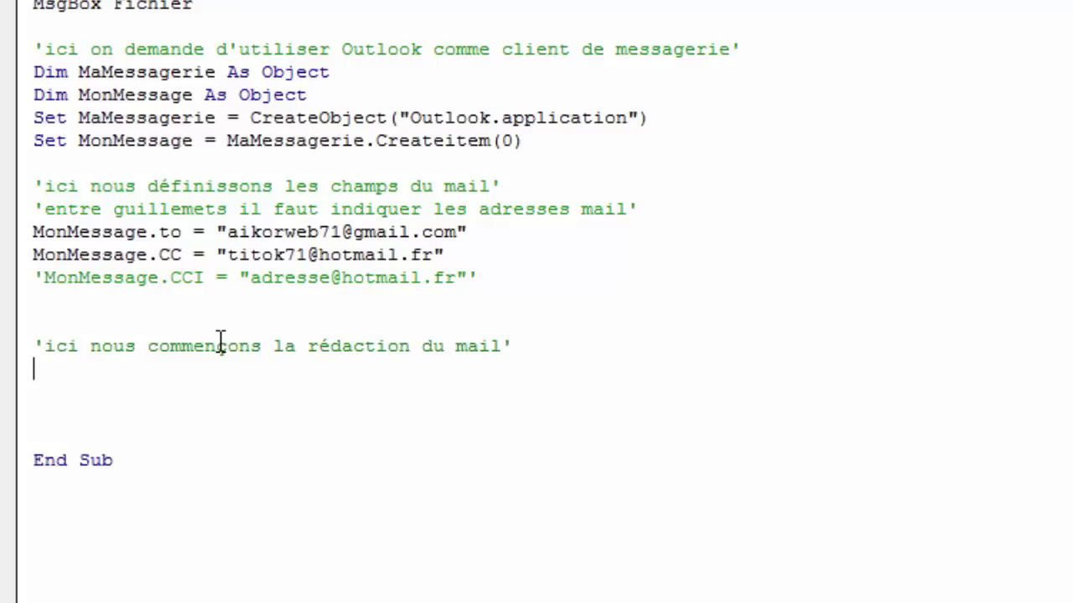
Write MonMessage.attachments.Add Fichier, correcting the misspellings along the way
text(Mon)
text(Mes)
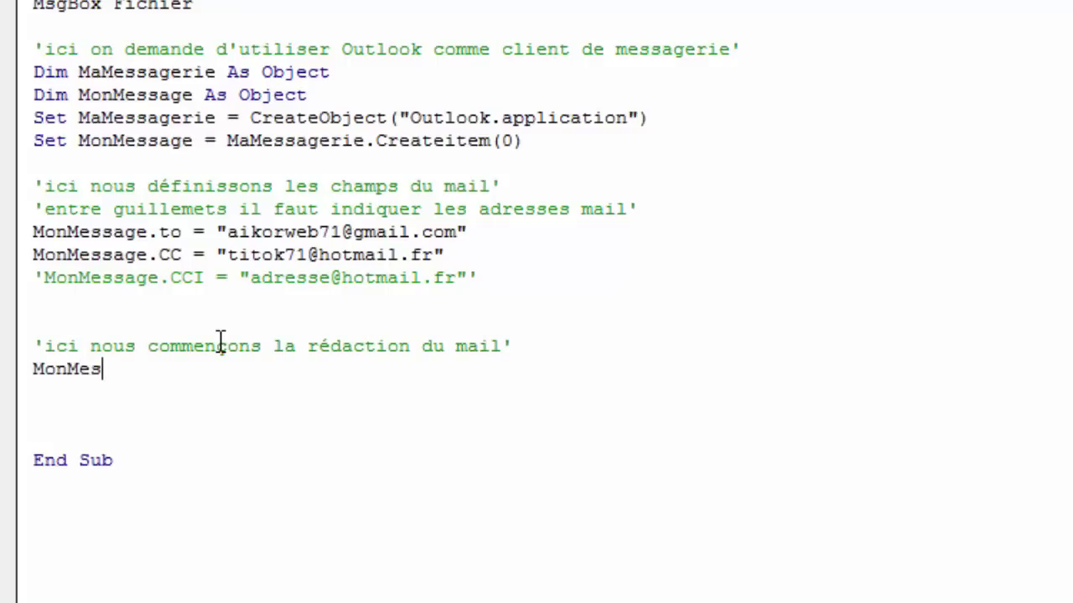
text(sage.)
text(attec)
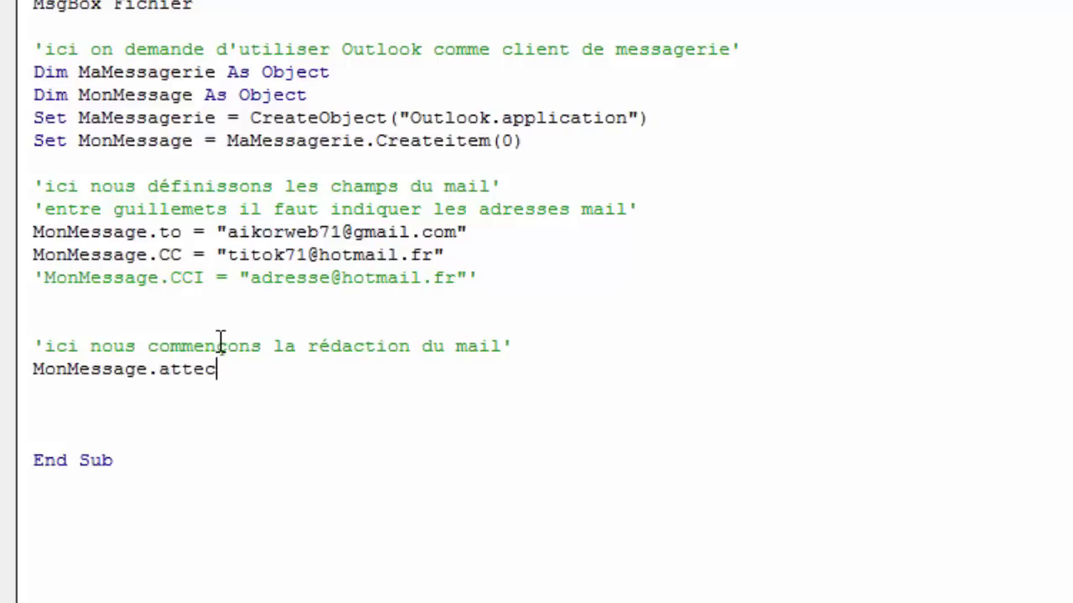
text(h)
key(BackSpace)
key(BackSpace)
key(BackSpace)
text(achme)
text(nt)
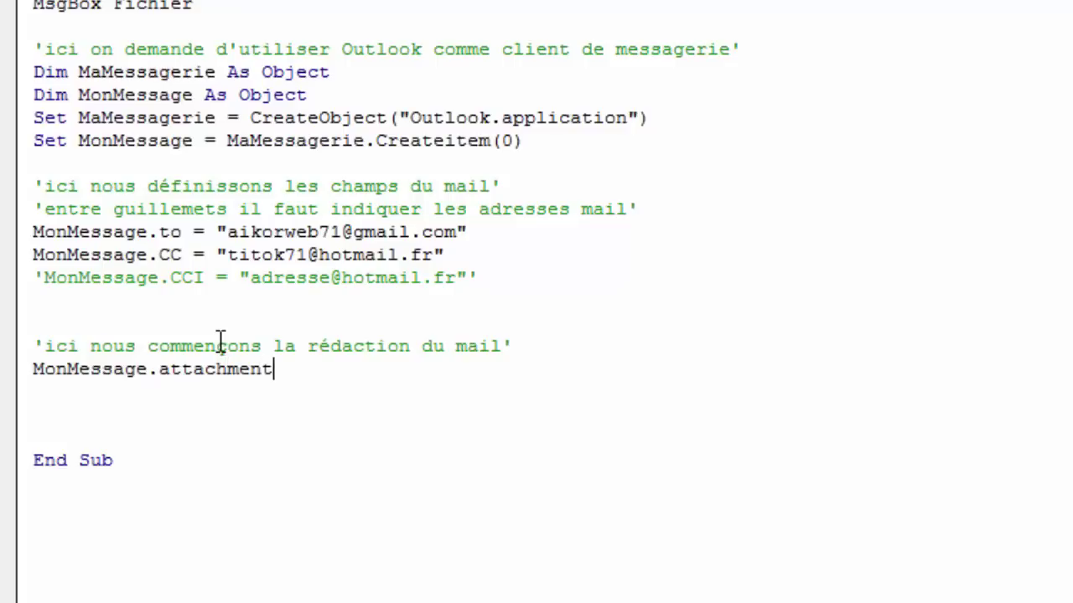
text(s)
text(?)
key(BackSpace)
text(.Add)
text( F)
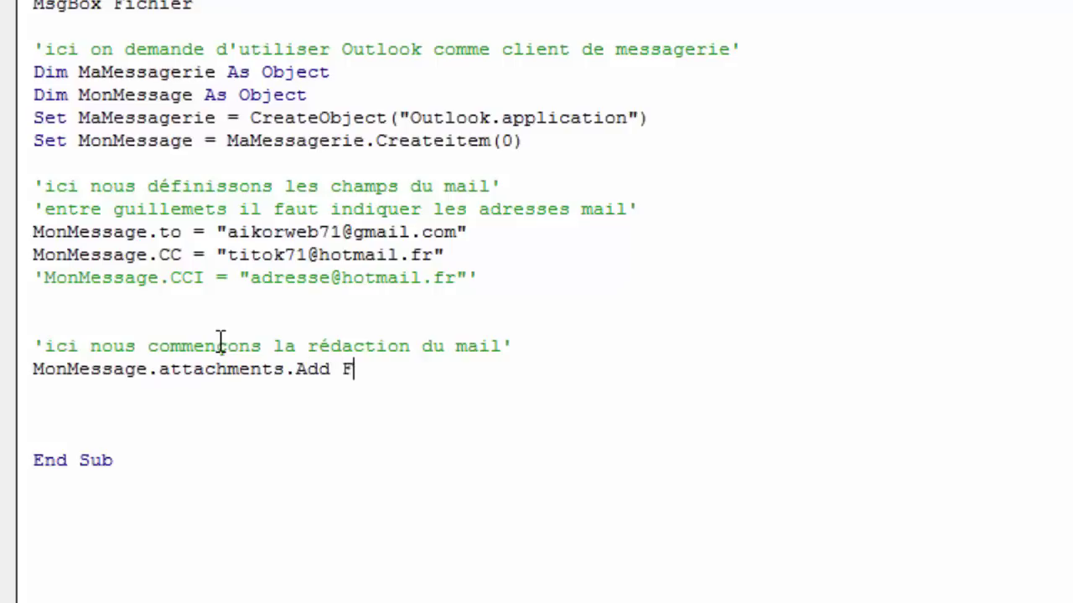
text(ichier)
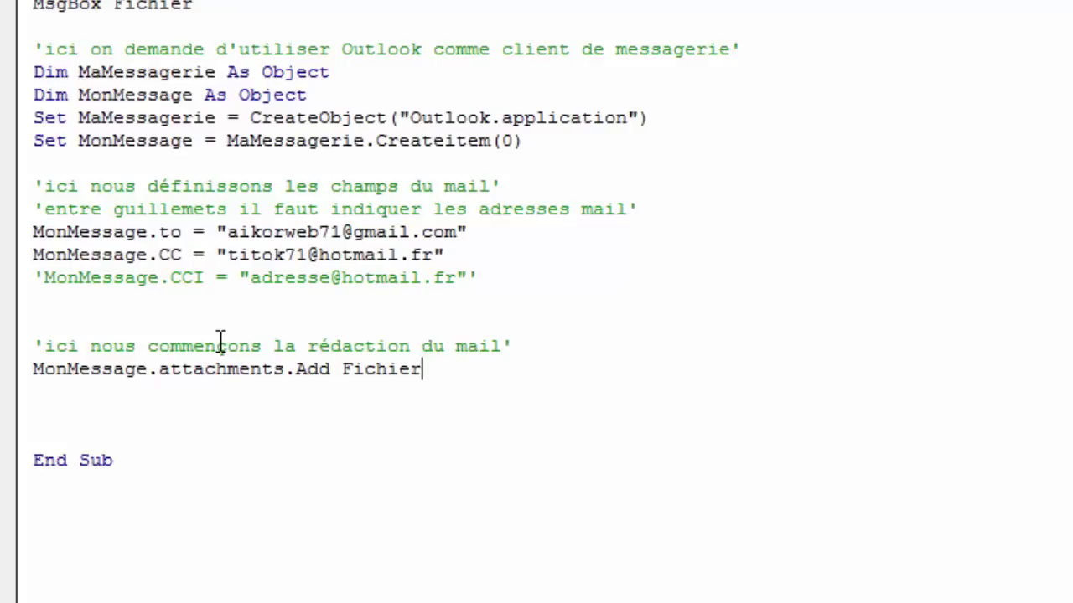
Add a 'sujet du mail' comment and MonMessage = "Test envoi PJ depuis Excel 2010", then blank lines
key(Return)
key(Return)
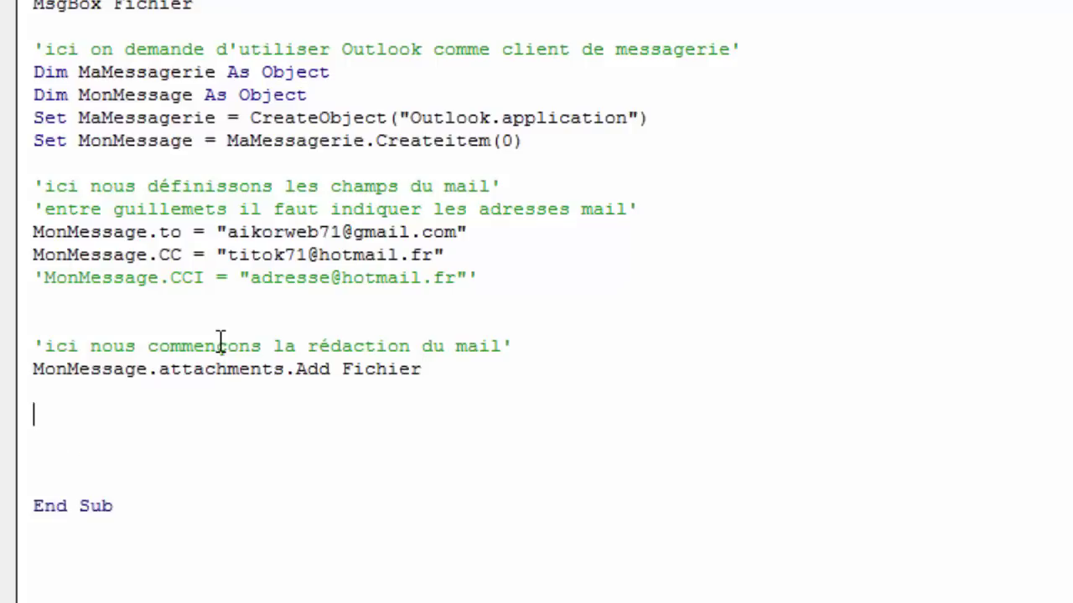
text('suj)
text(et du ma)
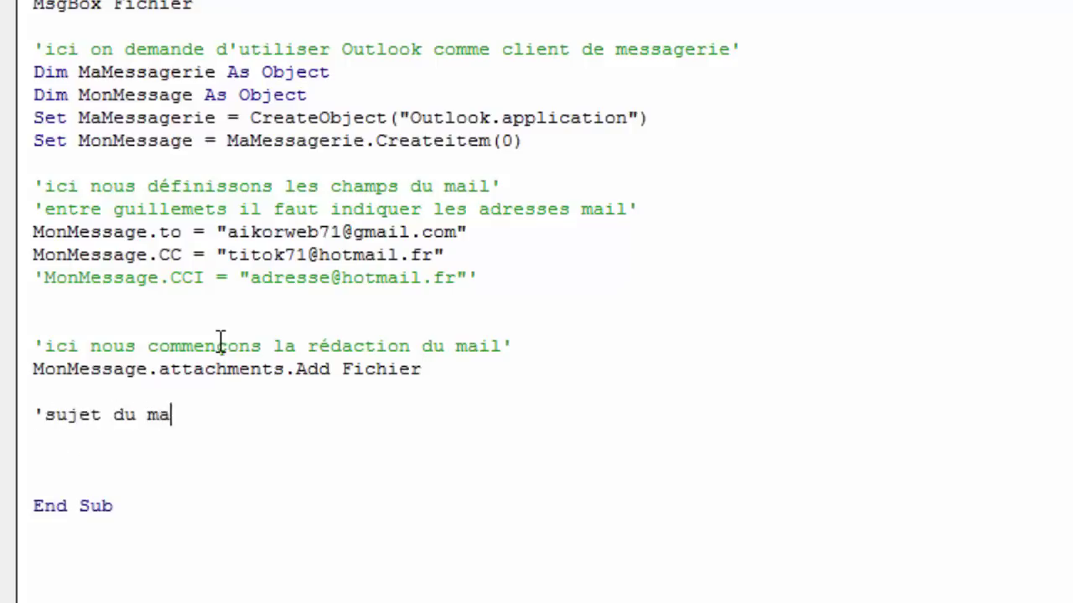
text(il')
key(Return)
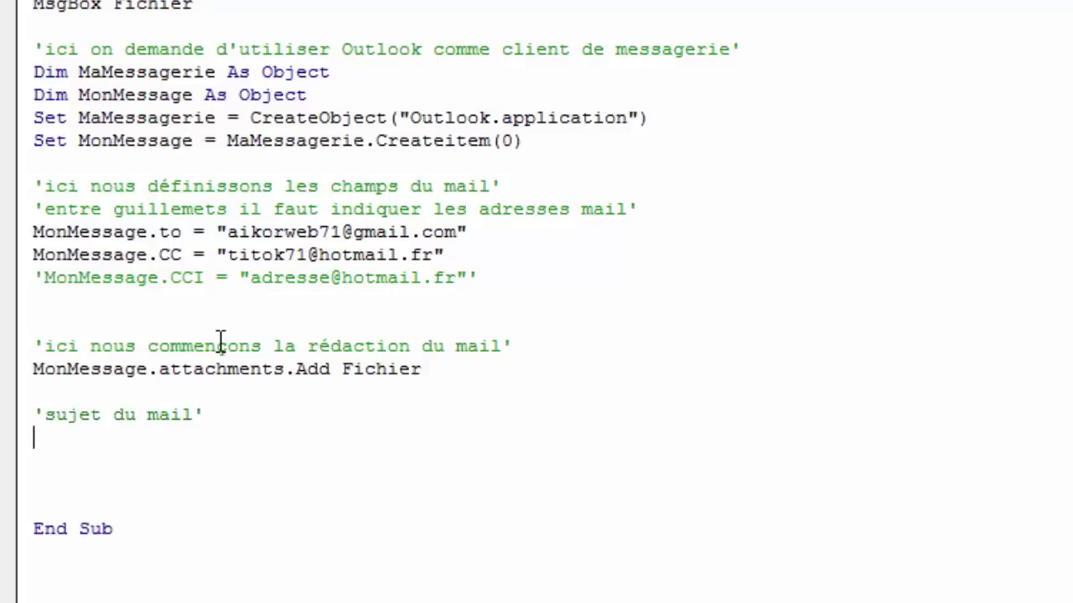
text(Mon)
key(BackSpace)
text(Mess)
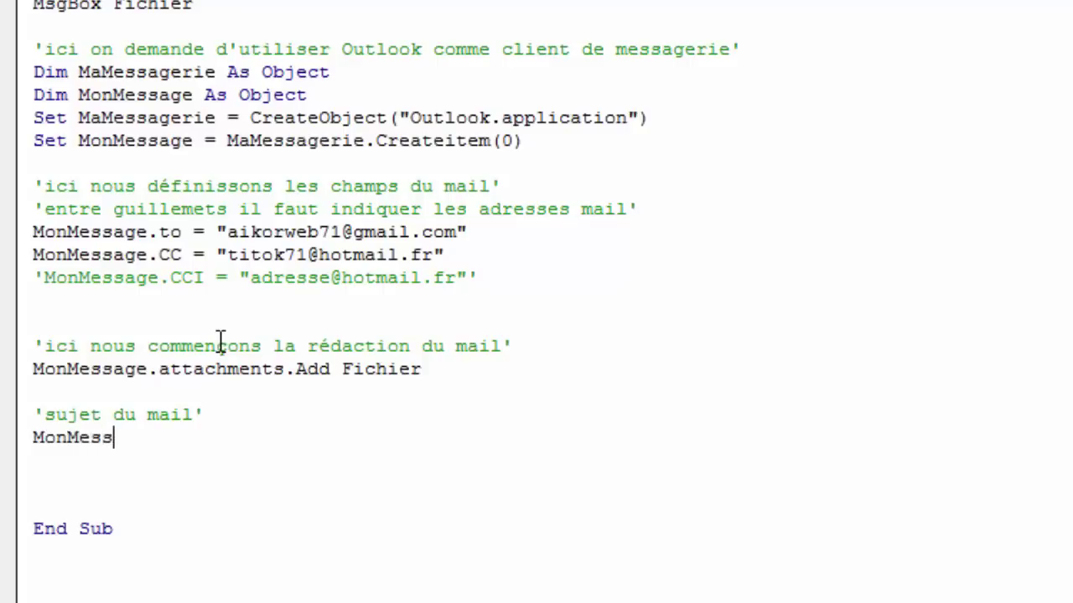
text(age )
text(= )
text(")
text(Test)
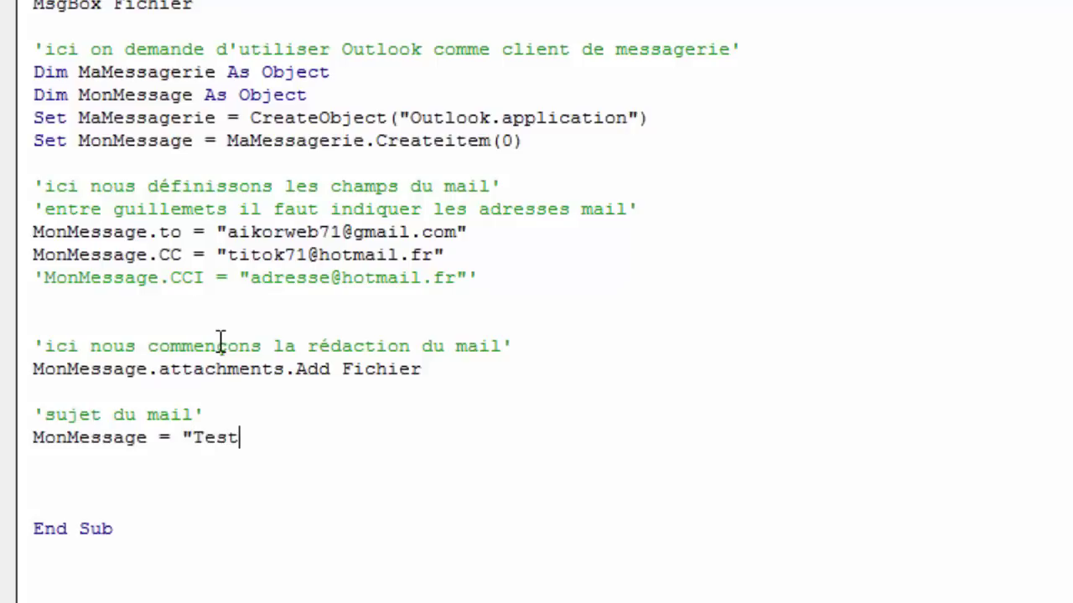
text( en)
text(voi )
text(PJ )
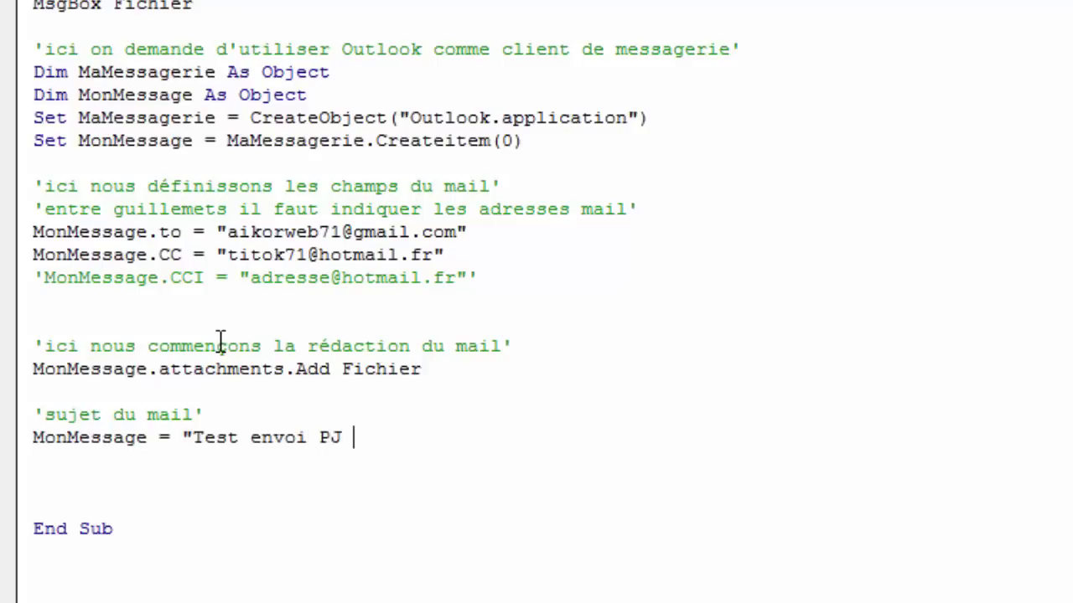
text(par)
key(BackSpace)
key(BackSpace)
key(BackSpace)
text(depuis )
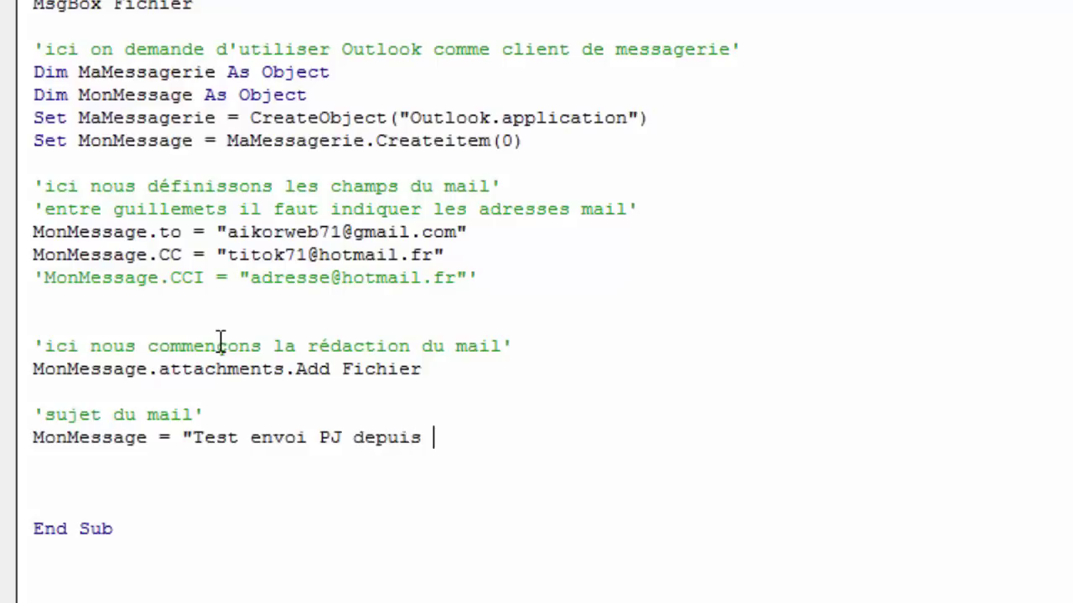
text(Excel)
text( 201)
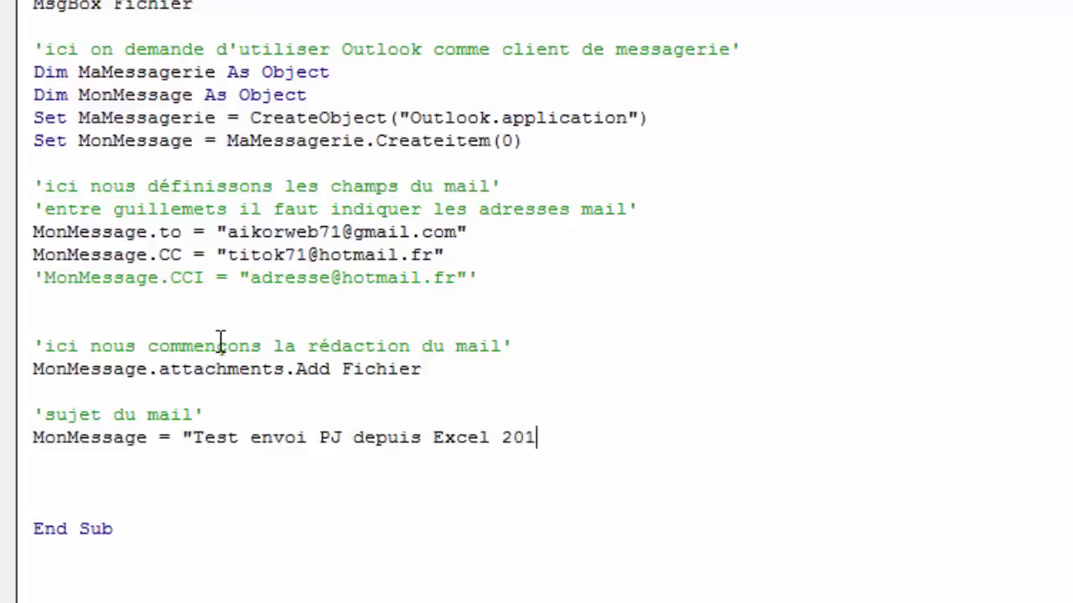
text(0)
text(")
key(Return)
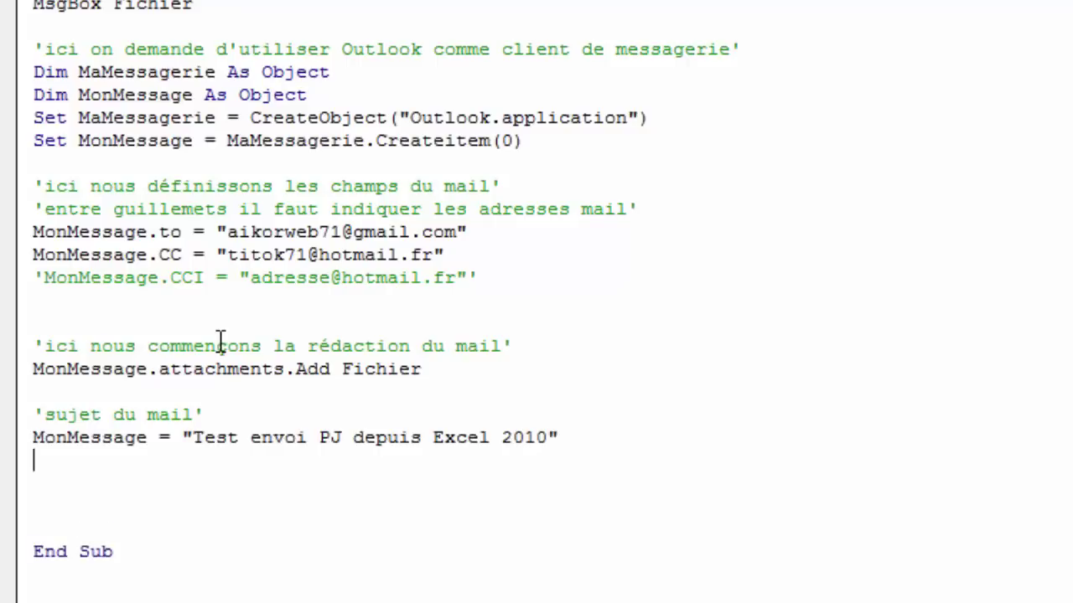
key(Return)
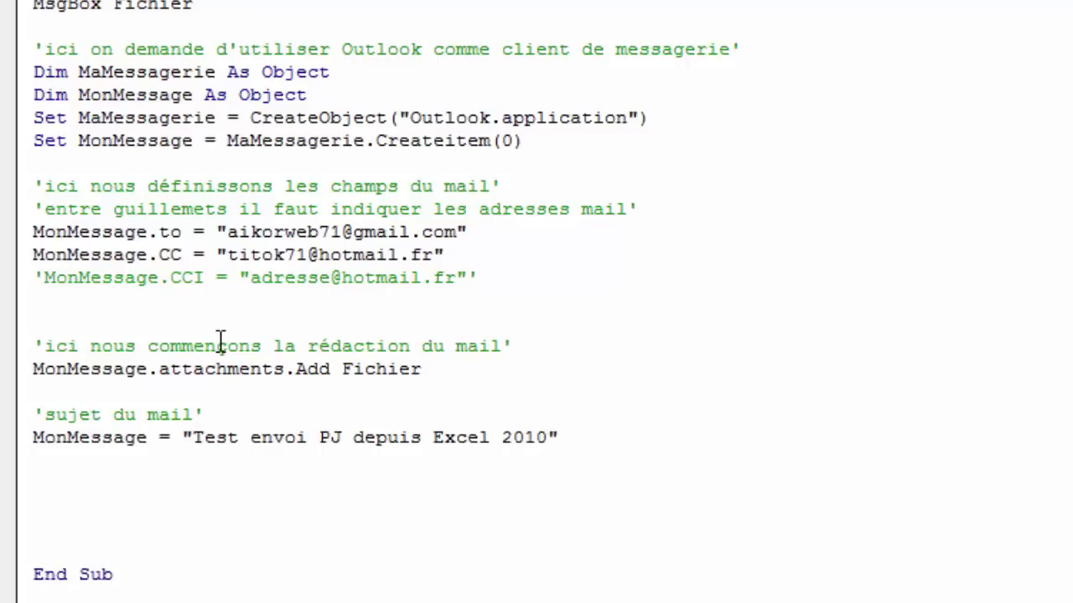
Add the comment 'Corps du mail' and the line contenu = "Bonjour,"
text('Cor)
text(p)
text(s du m)
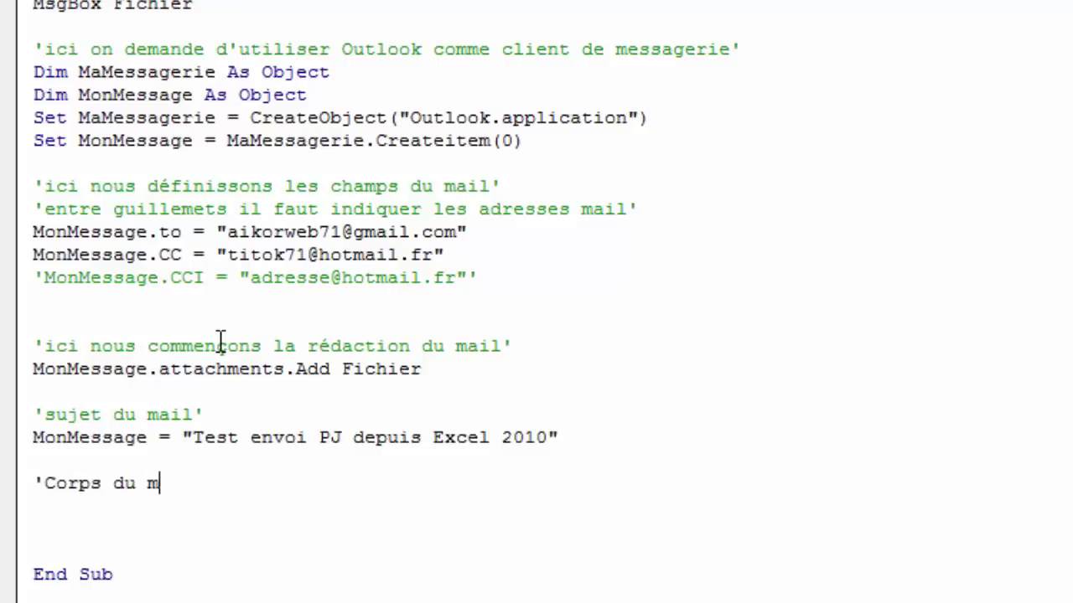
text(ail')
key(Return)
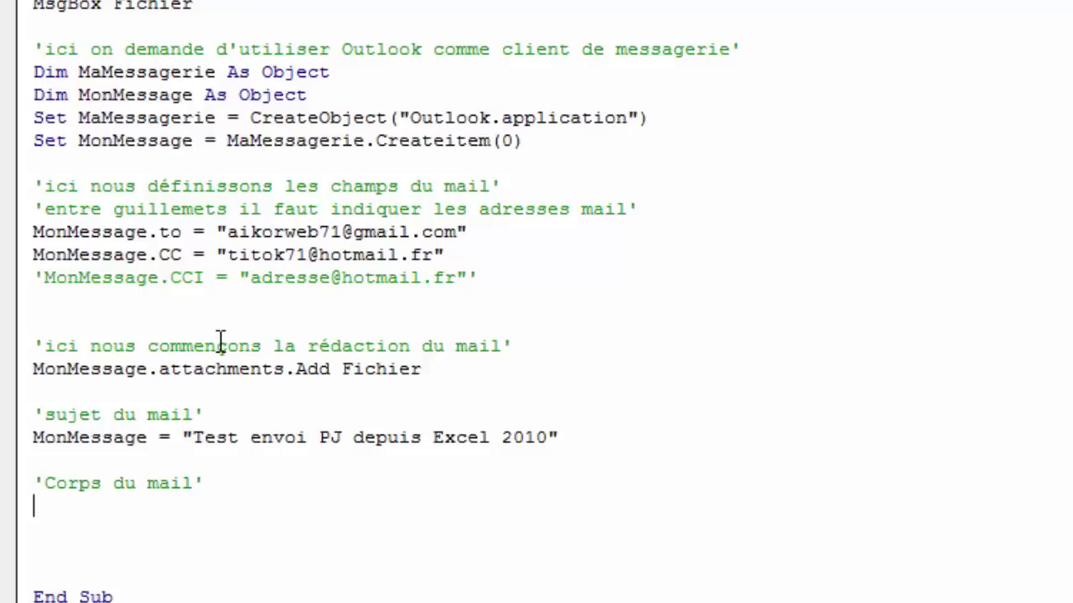
text(c)
text(ont)
text(enu )
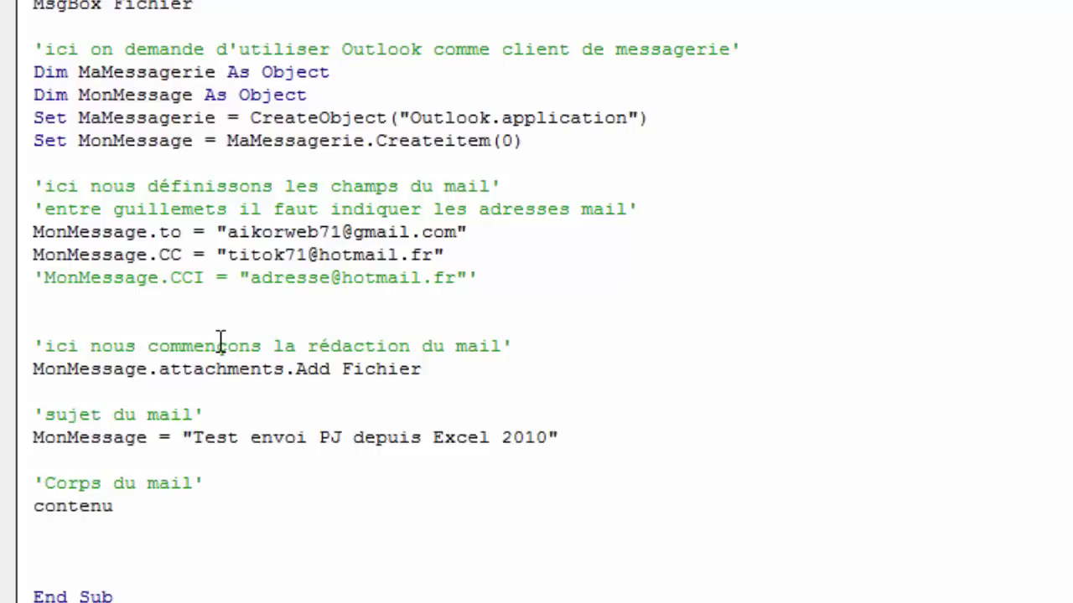
text(= )
text("b)
key(BackSpace)
text(Bonjo)
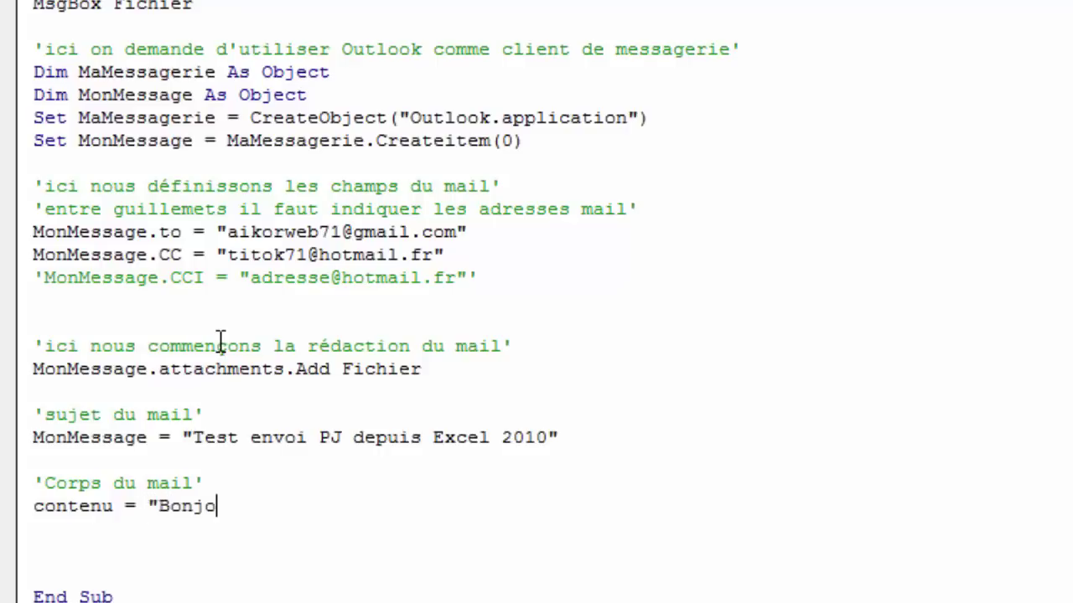
text(ur,)
text(")
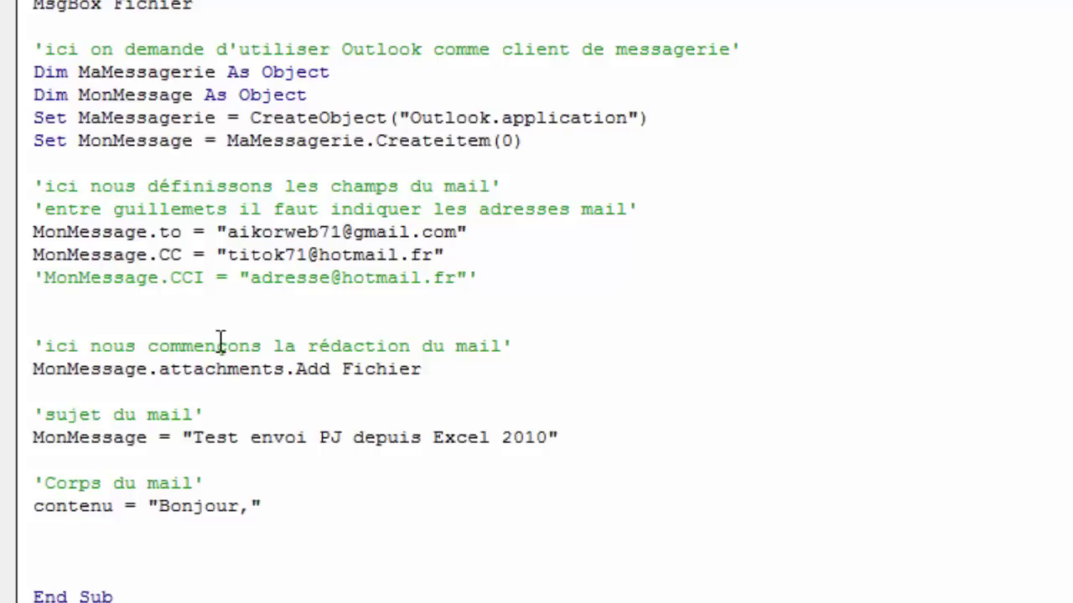
Add the line contenu = contenu & Chr(10) & (13) and begin the comment 'les caractères
key(Return)
text(conte)
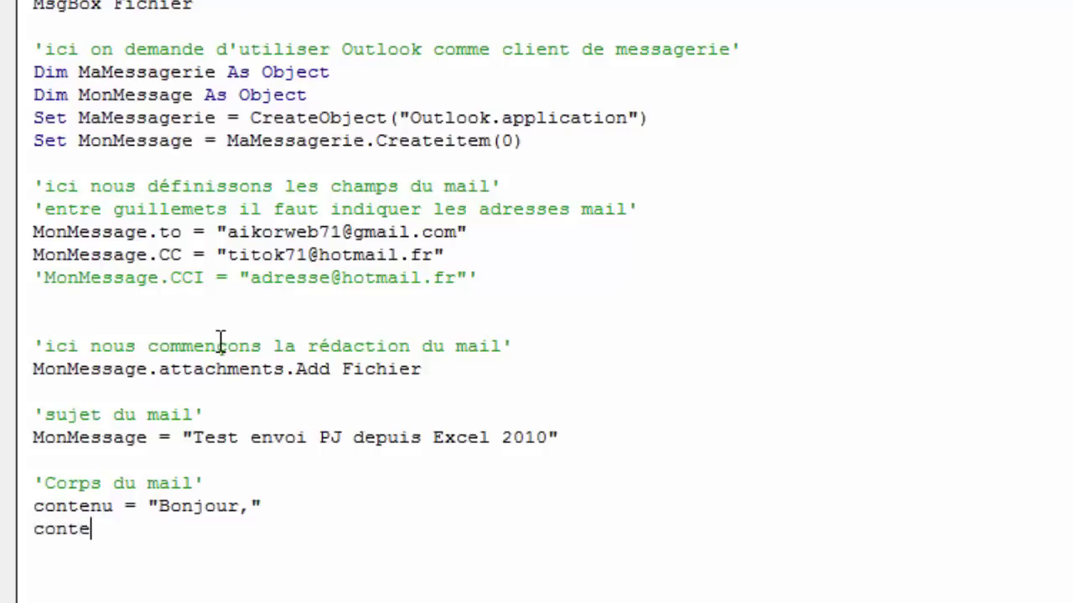
text(nu )
text(= )
text(conten)
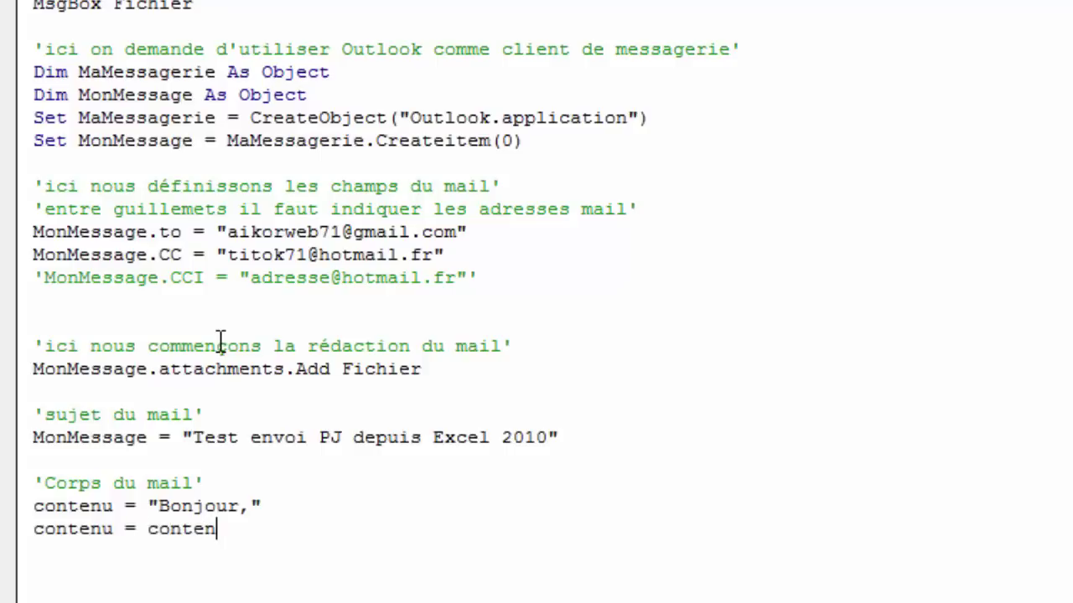
text(u)
text( &)
text(Chr)
text(()
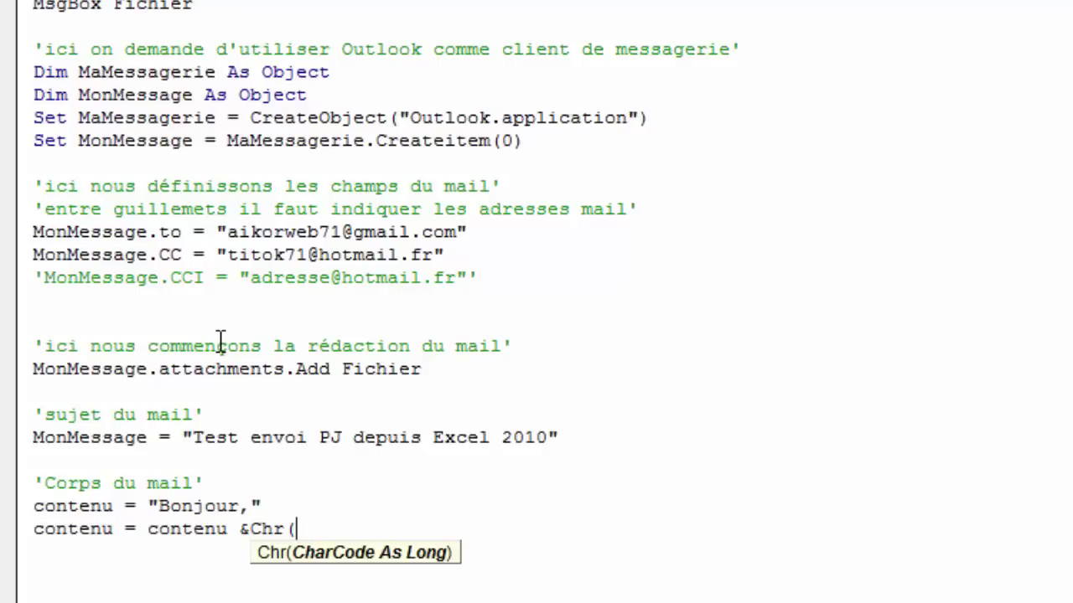
text(10) )
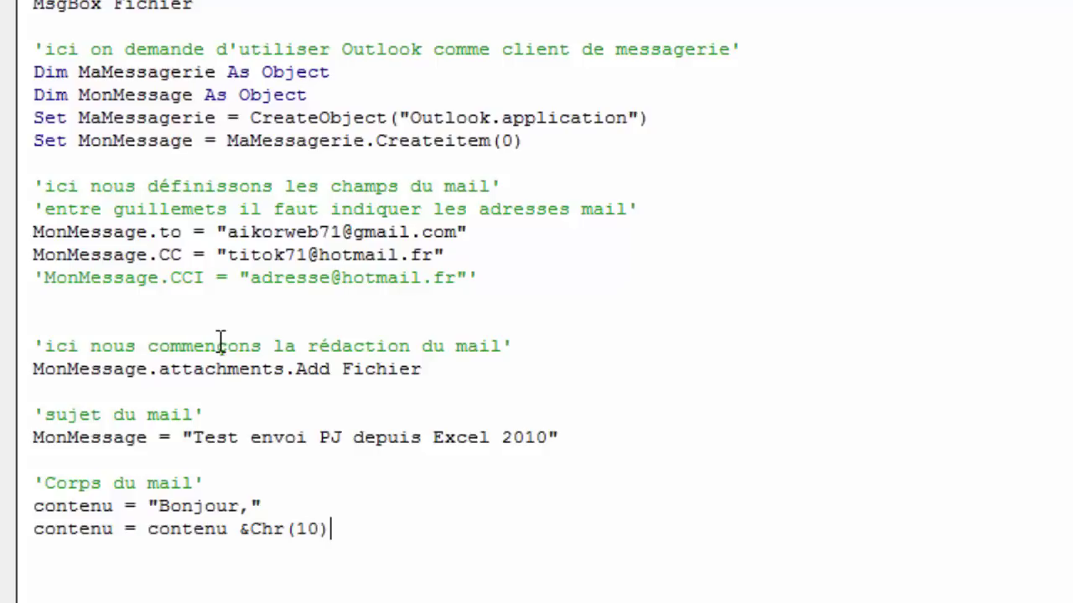
text(& )
text(()
text(13))
key(Return)
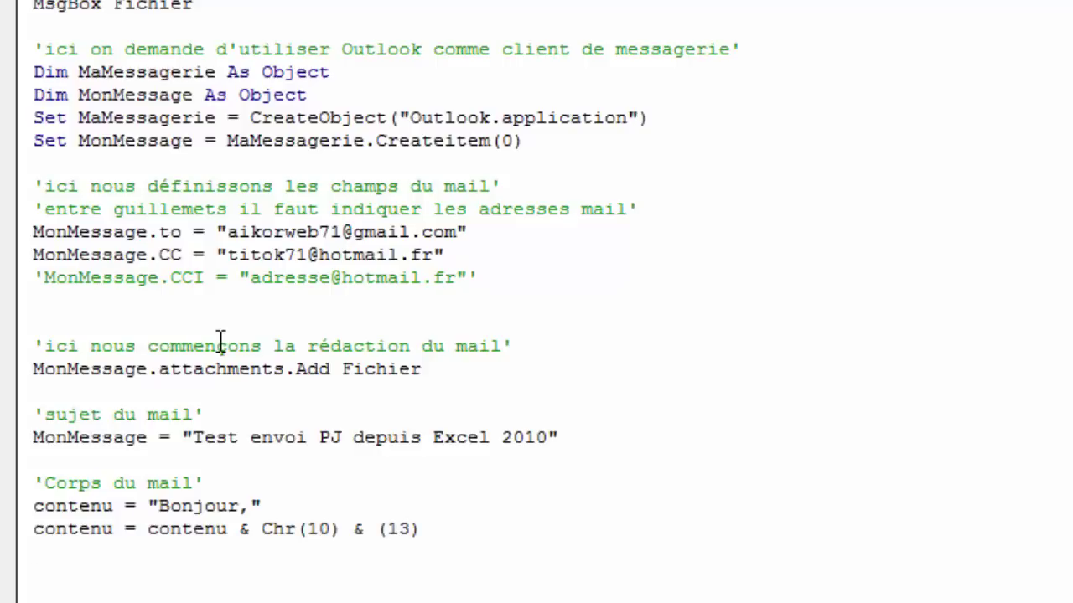
text(')
text(les c)
text(aractères)
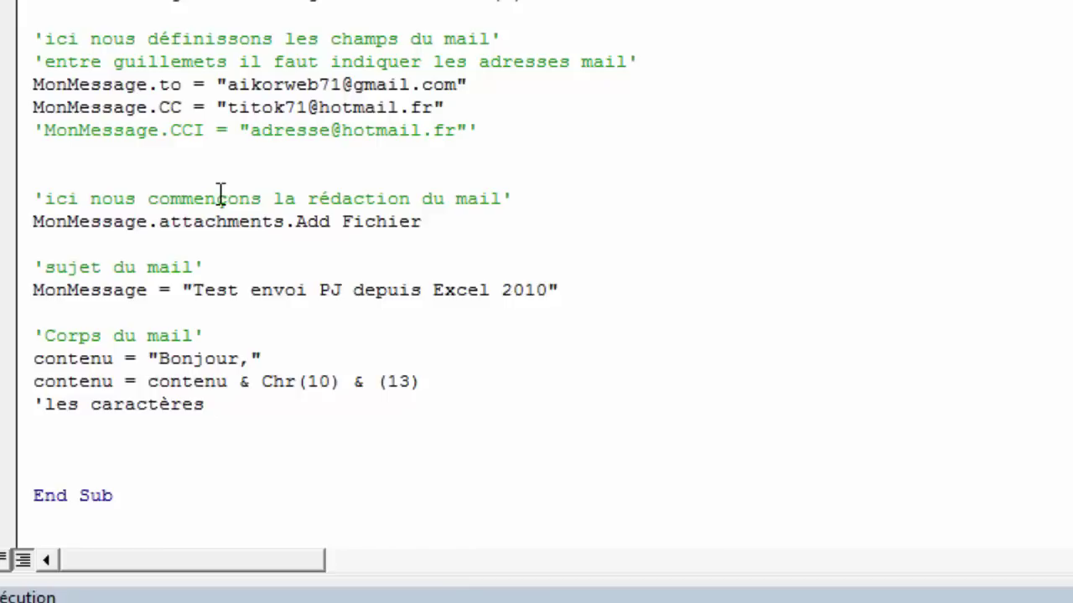
Finish the comment with 'CH indiquent un saut de ligne' and add the 'Veuillez trouver en pièce jointe le fichier Excel' line
text(CH)
text( indi)
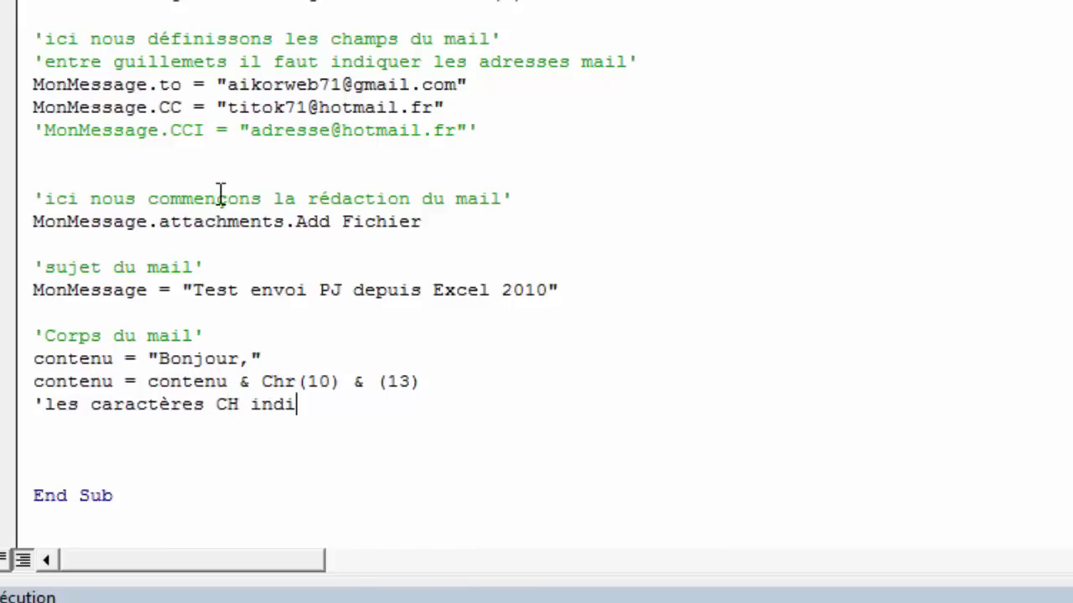
text(quent un)
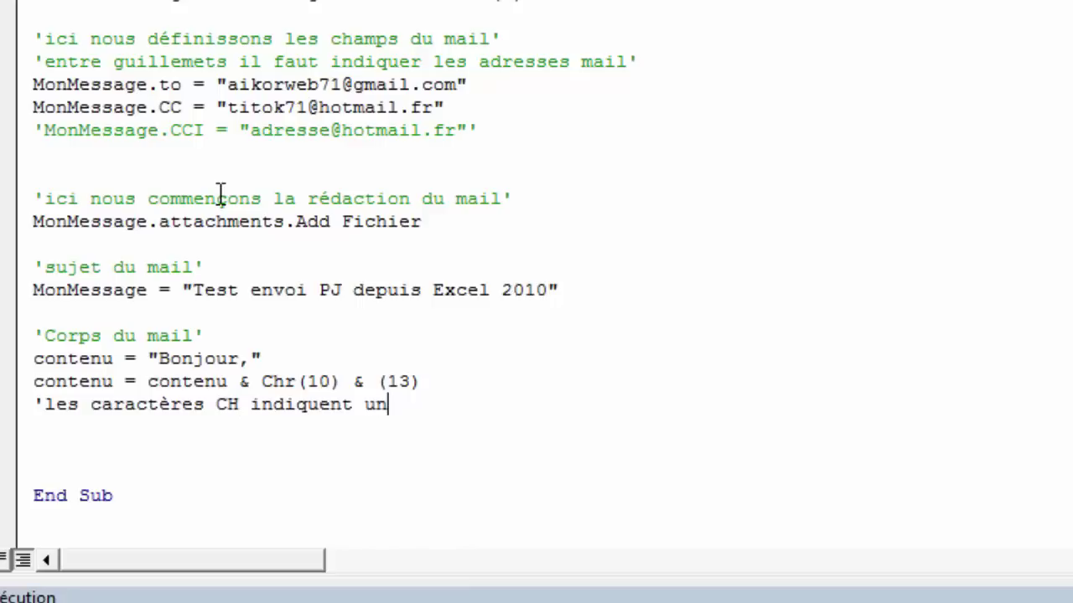
text( saut de )
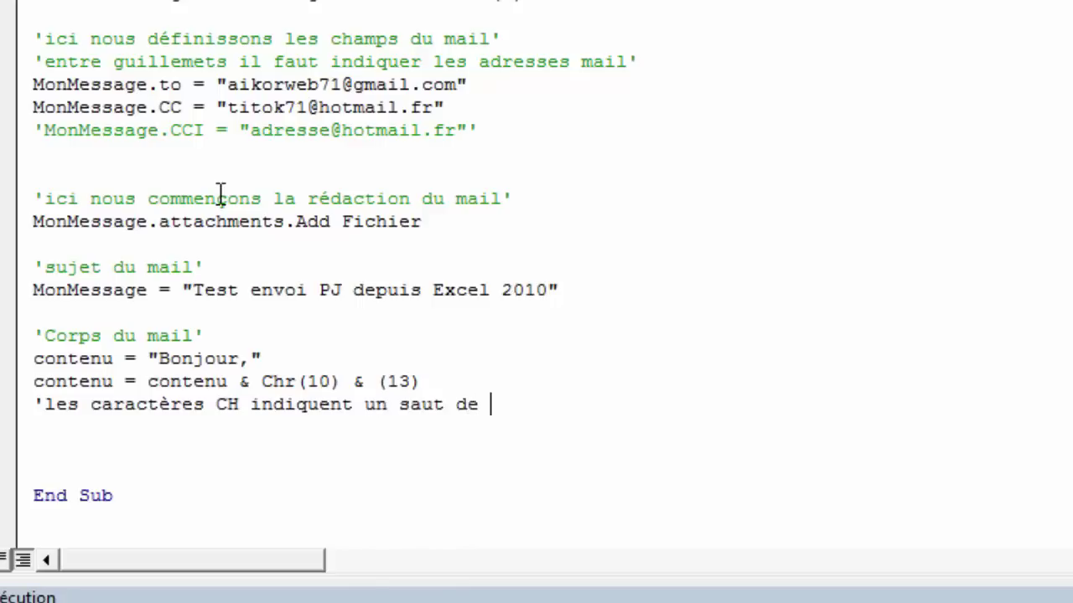
text(ligne)
text(')
key(Return)
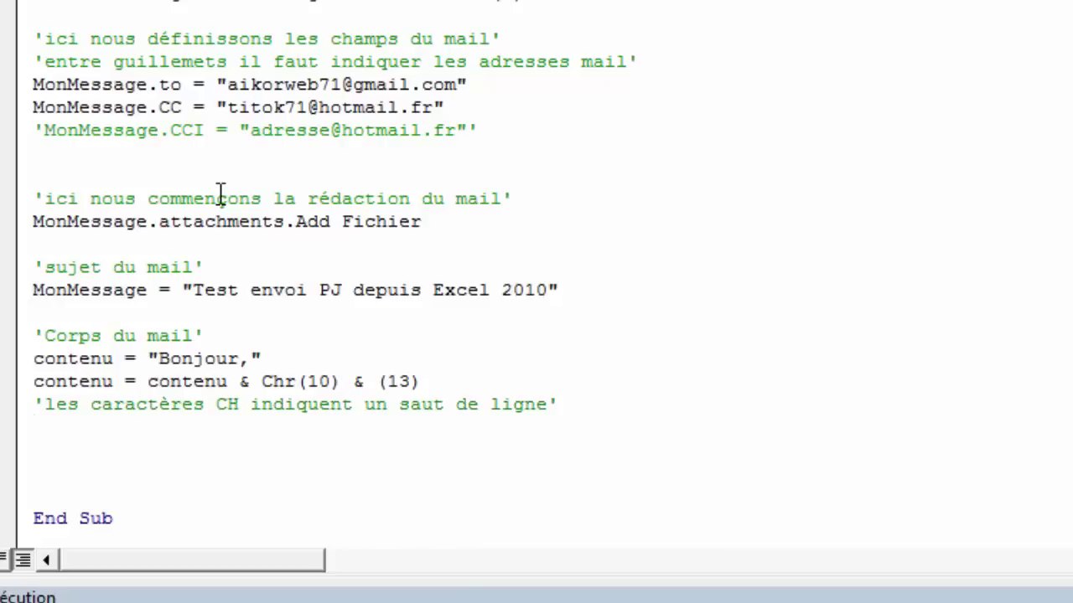
text(contenu)
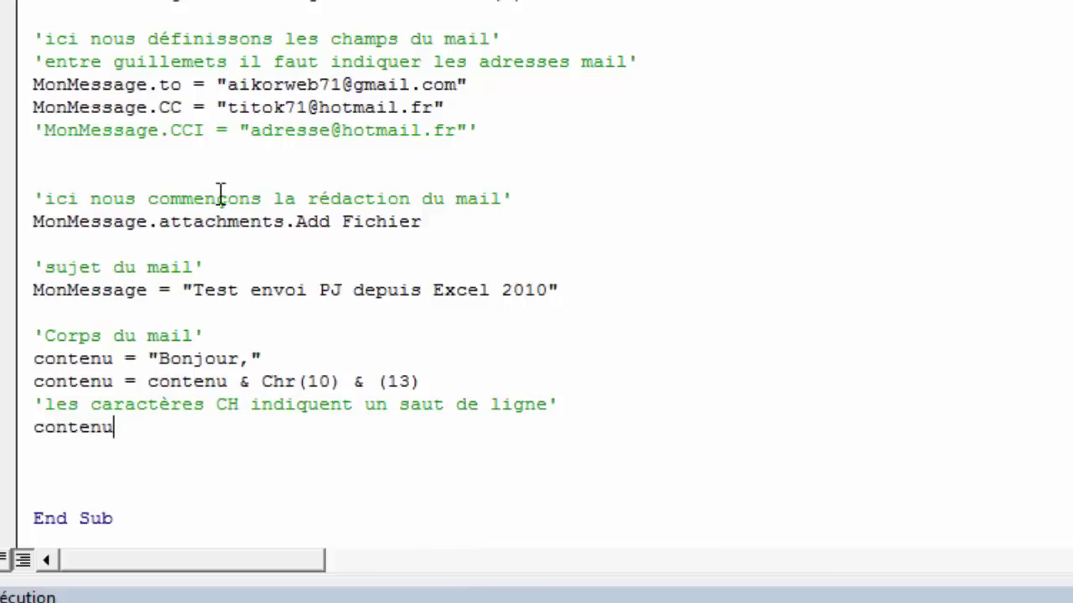
text( = )
text(contenu)
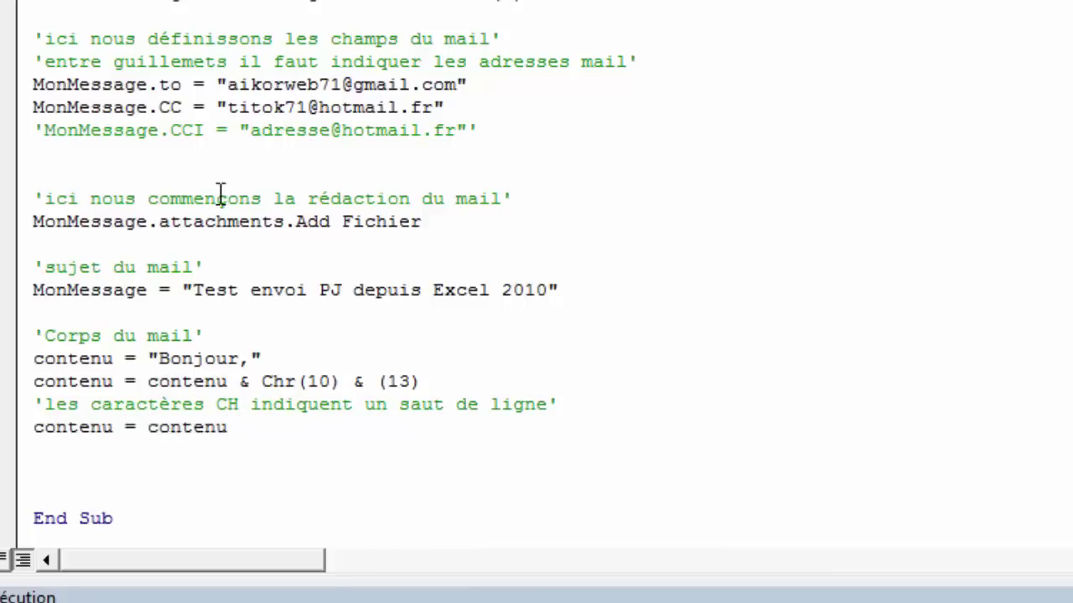
text( &)
text( "Ve)
text(uillez )
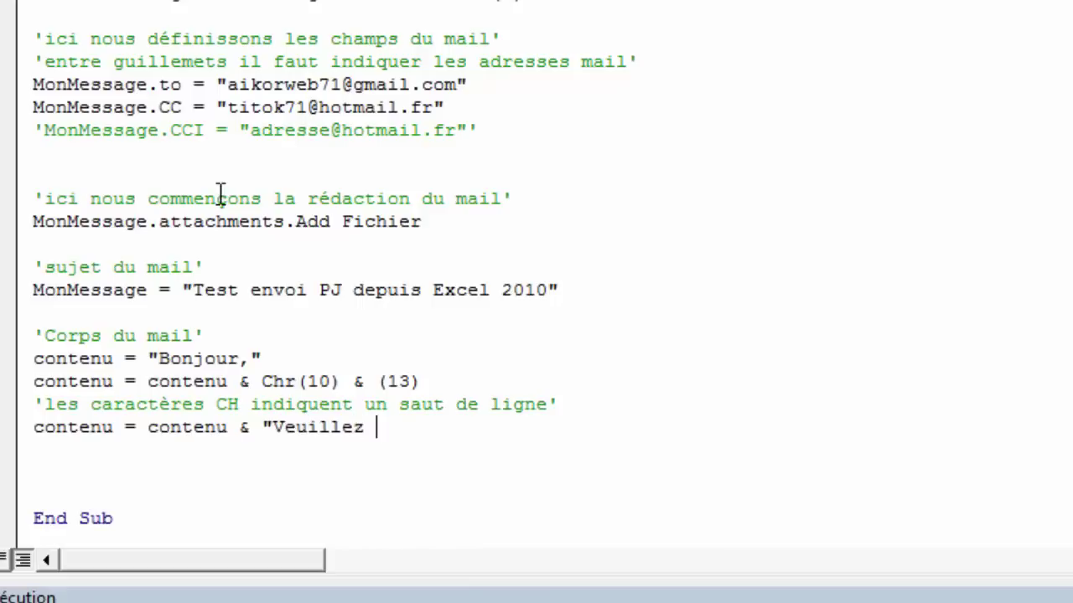
text(trouver )
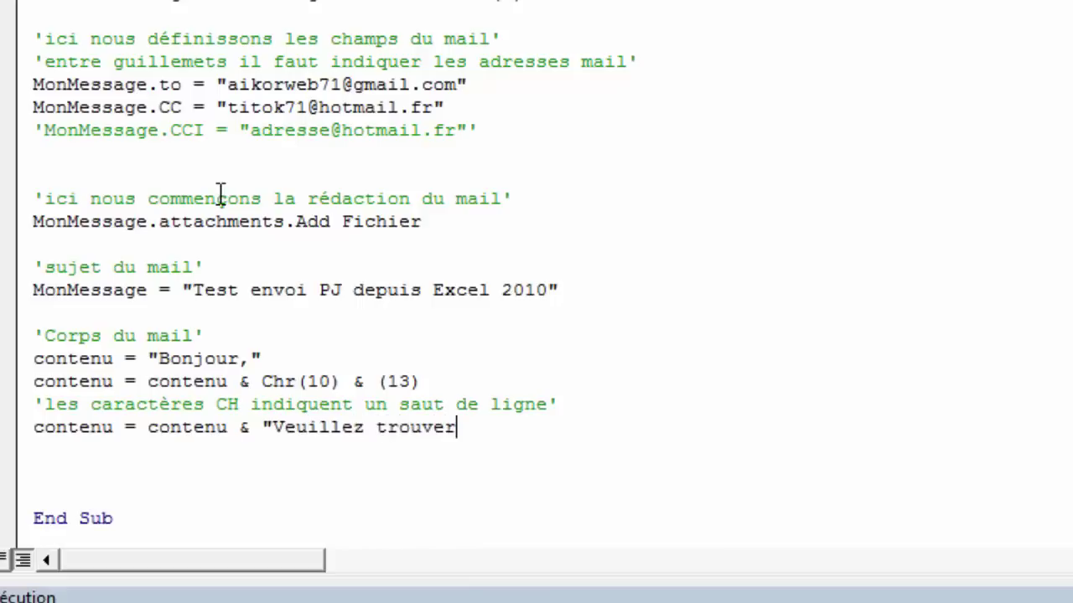
text(en piè)
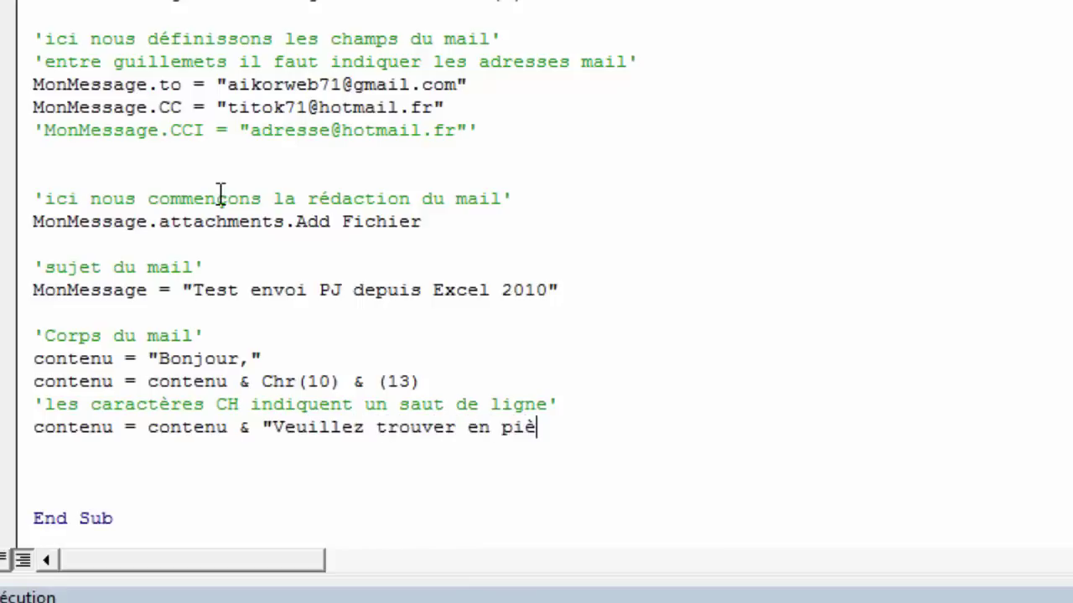
text(ce jointe )
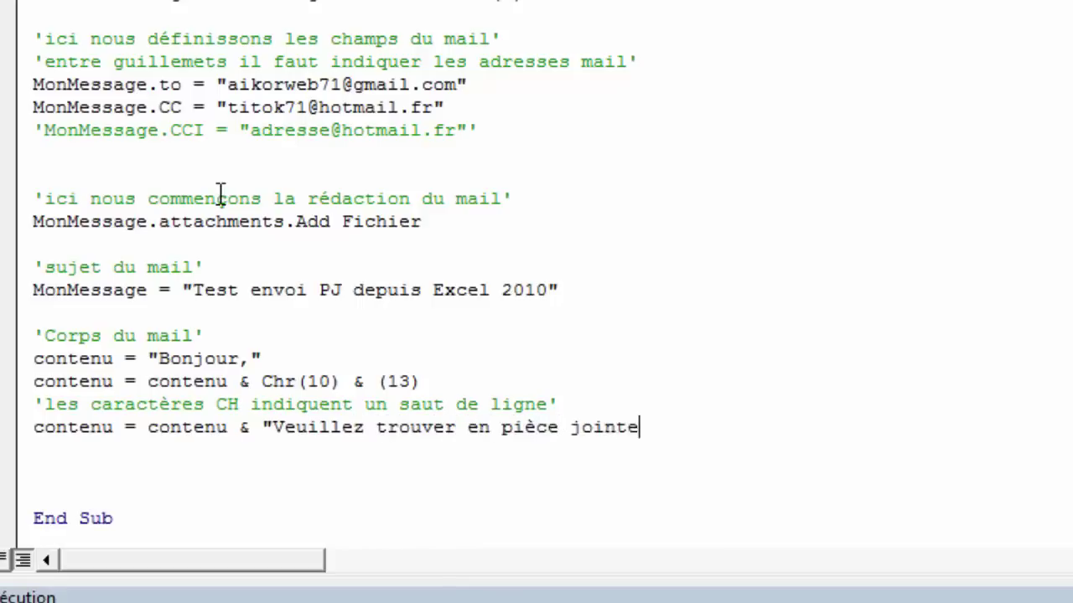
text(le f)
text(ichier)
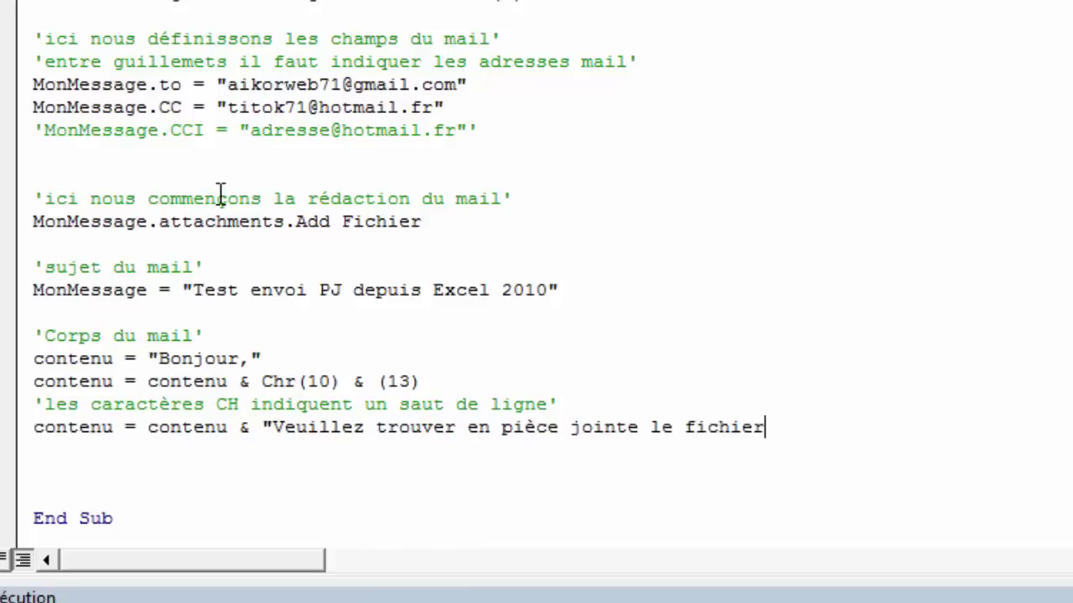
text( e)
key(BackSpace)
text(Excel)
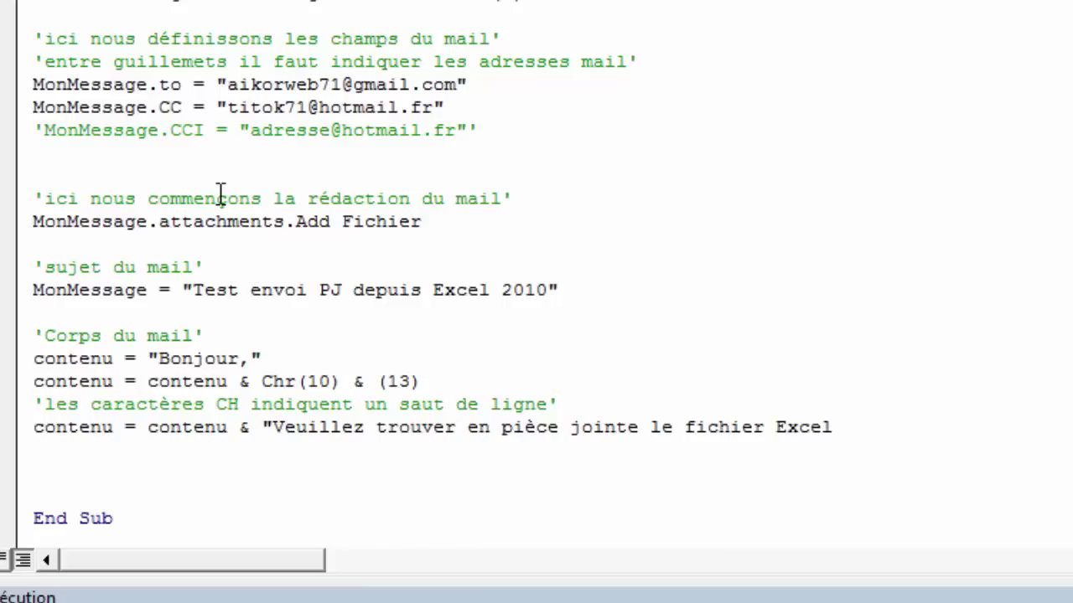
text(")
text( & )
text(C)
text(hr()
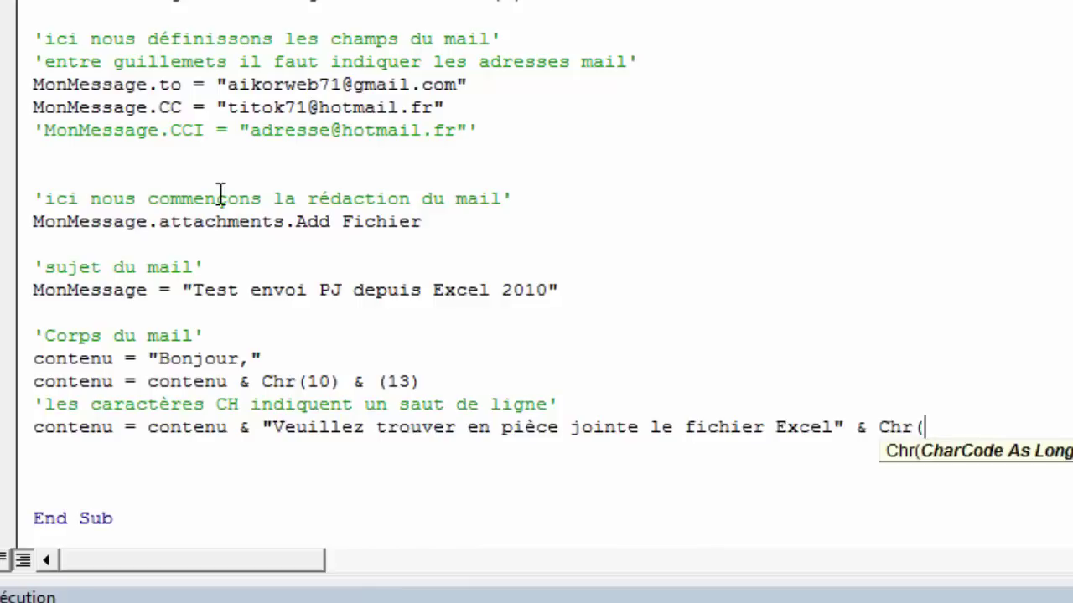
text(10)
text())
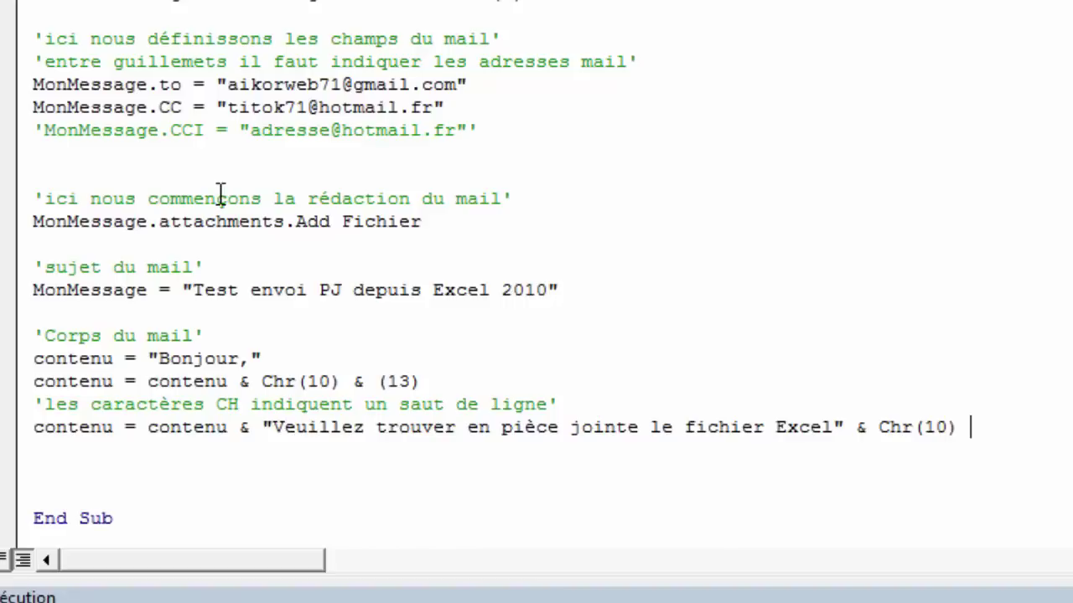
text( Chr)
text((1)
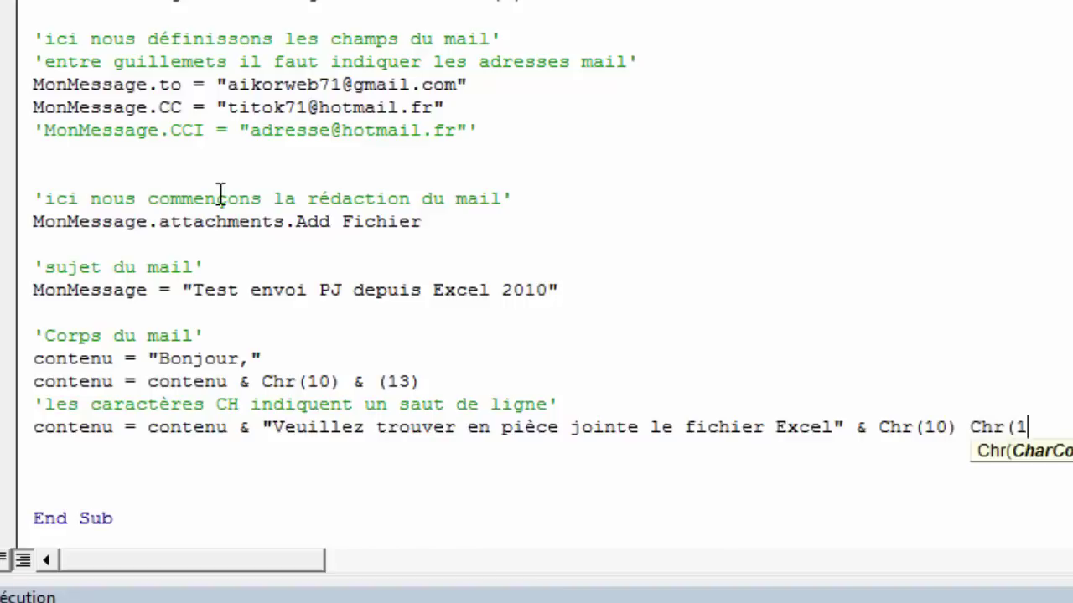
text(3))
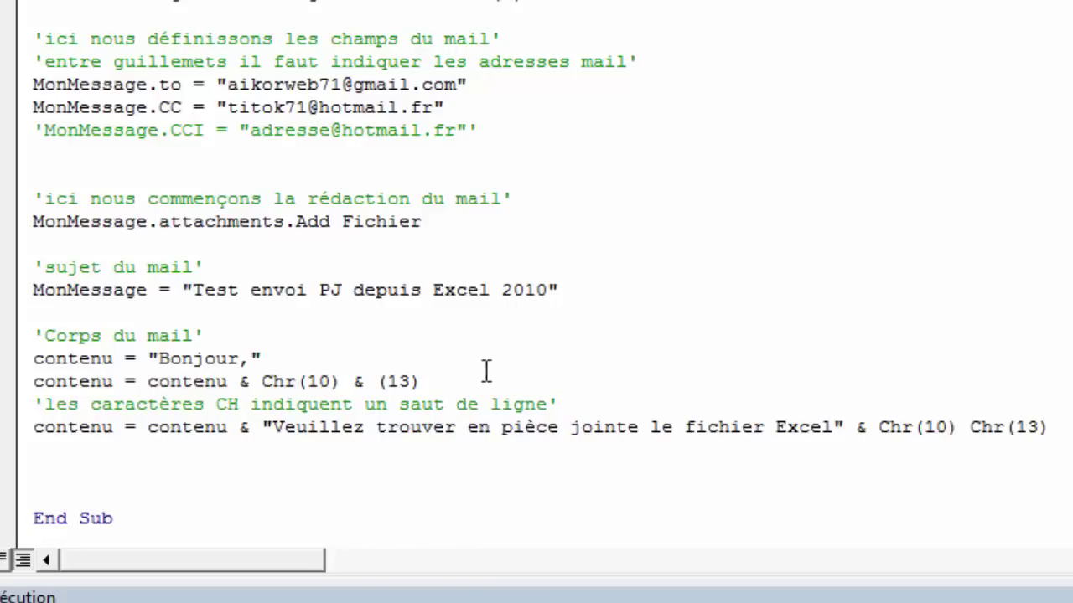
Dismiss the compile error and correct the first line-break statement to Chr(10) & Chr(13)
click(381, 381)
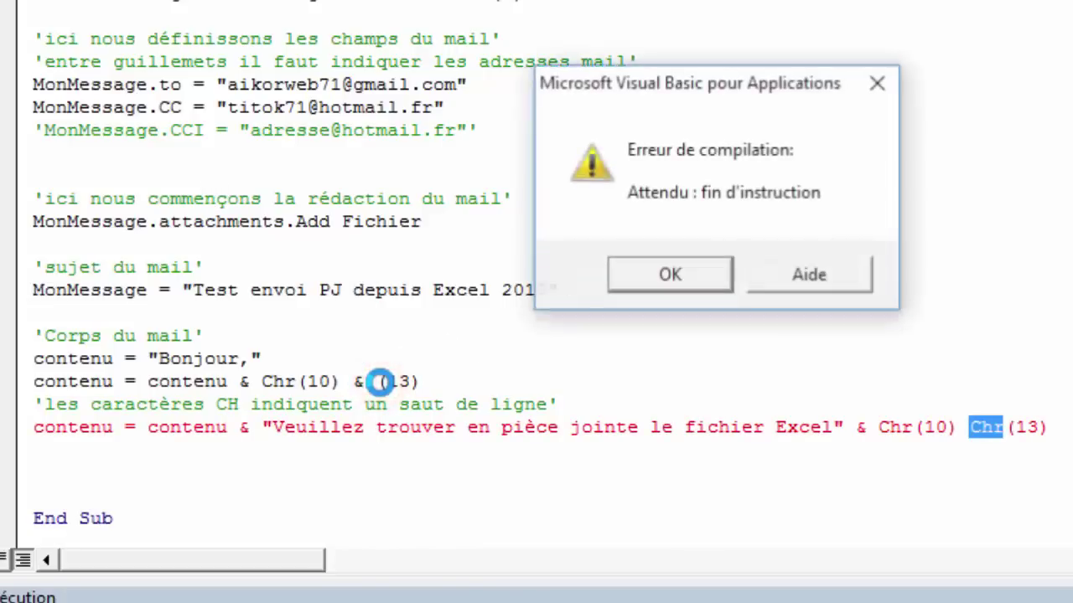
click(693, 281)
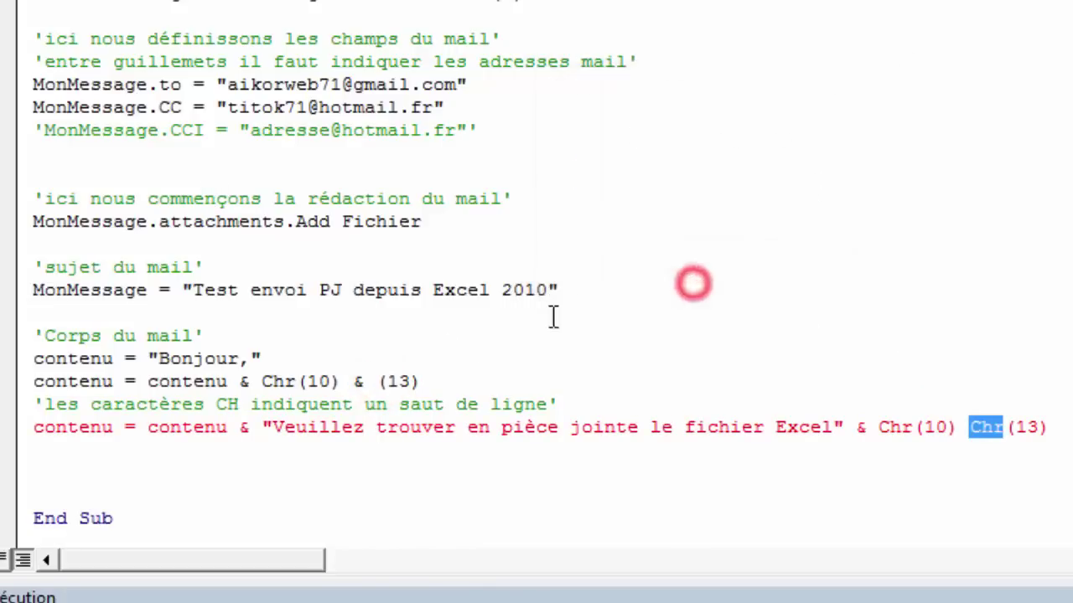
click(377, 381)
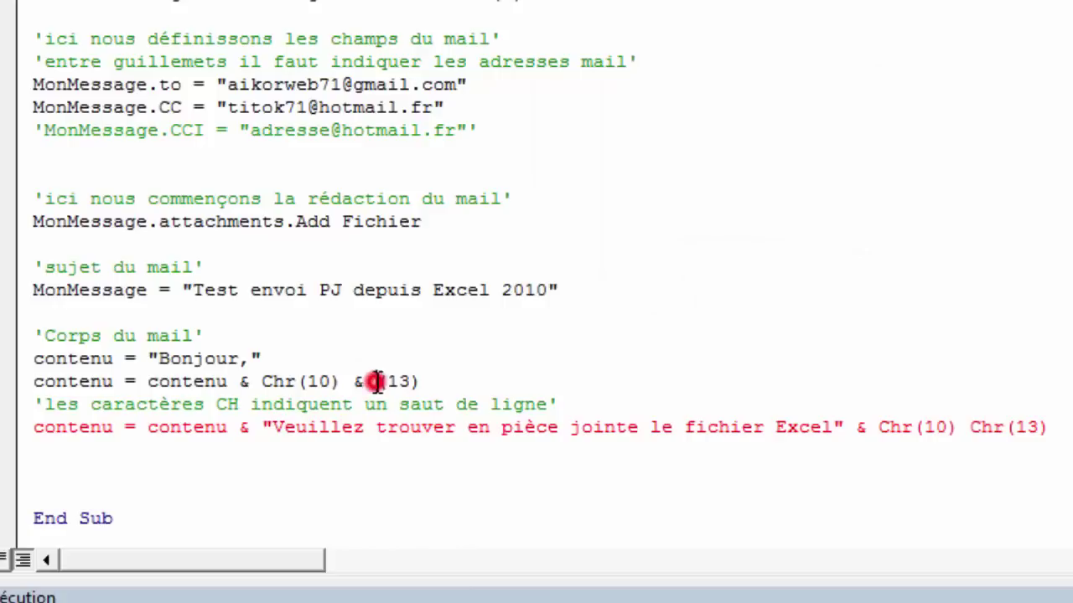
text(C)
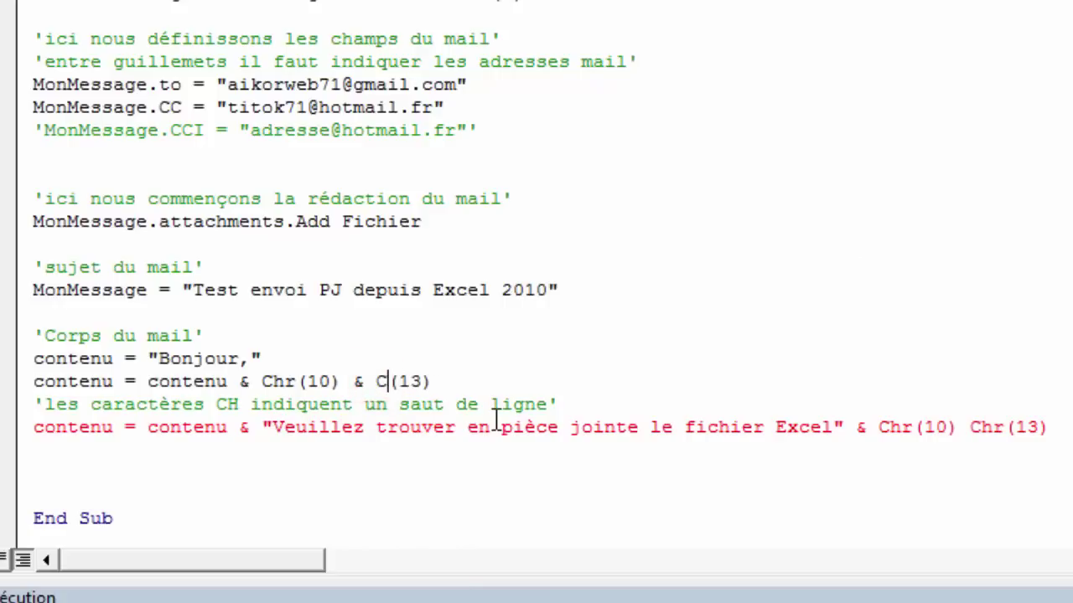
text(hr)
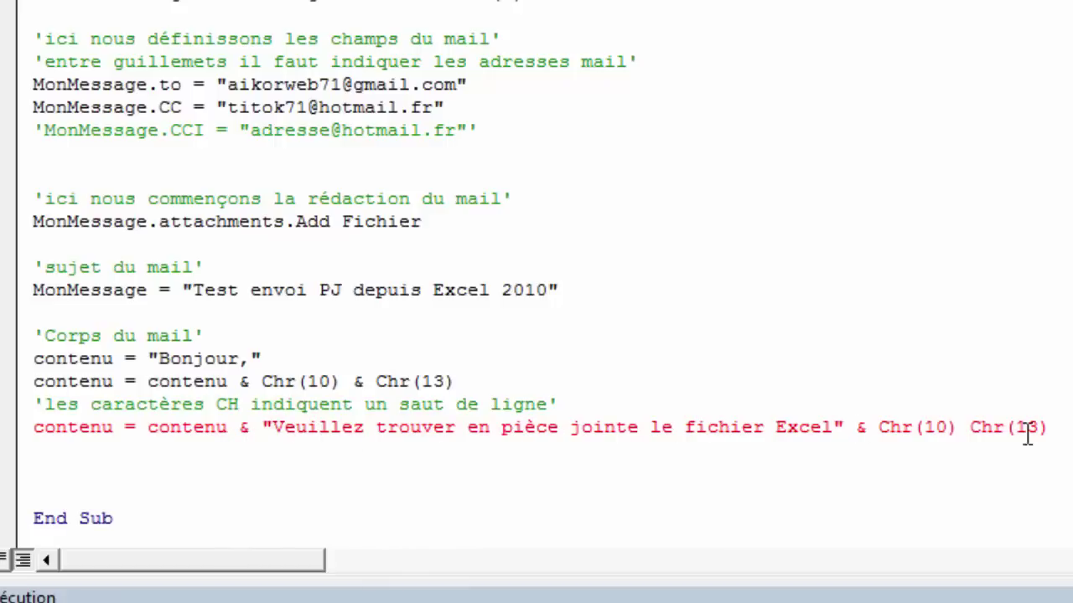
key(Return)
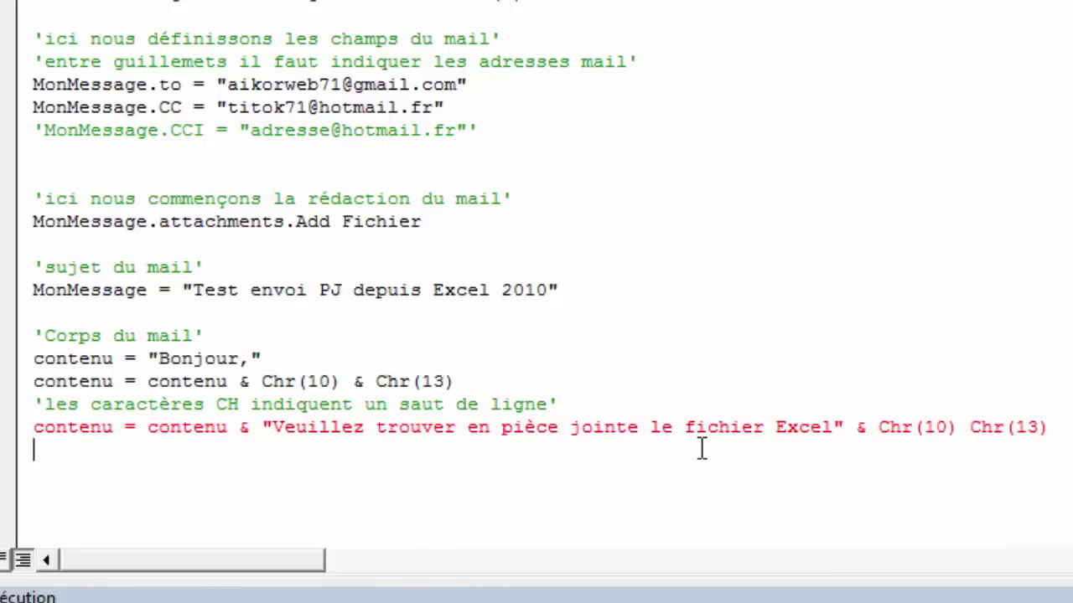
Add the line contenu = contenu & "Cordialement" & Chr(10) & Chr(13)
text(conte)
text(nu )
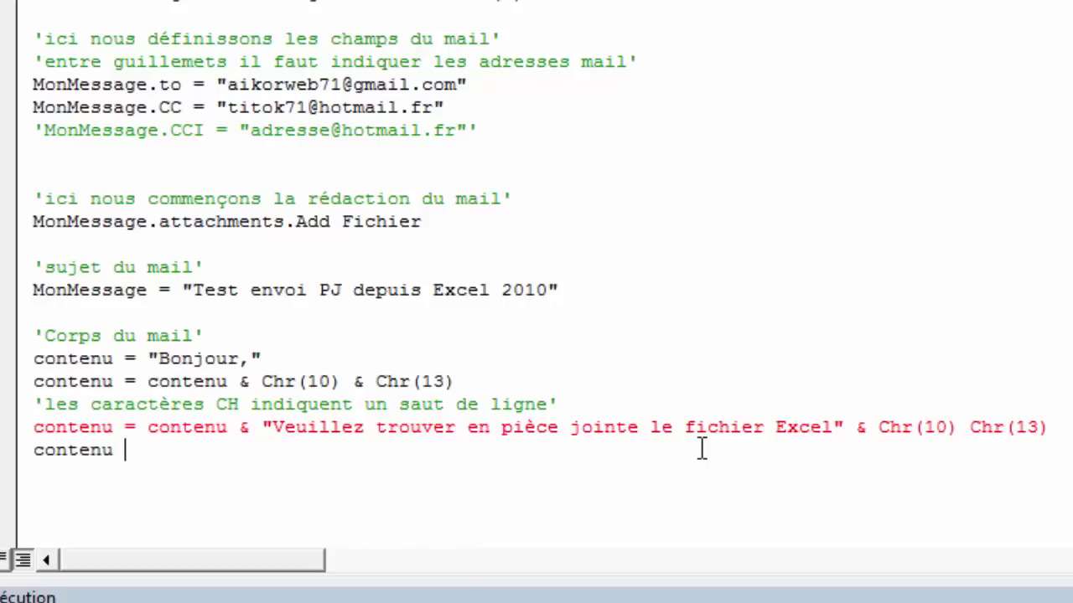
text(= )
text(contenu)
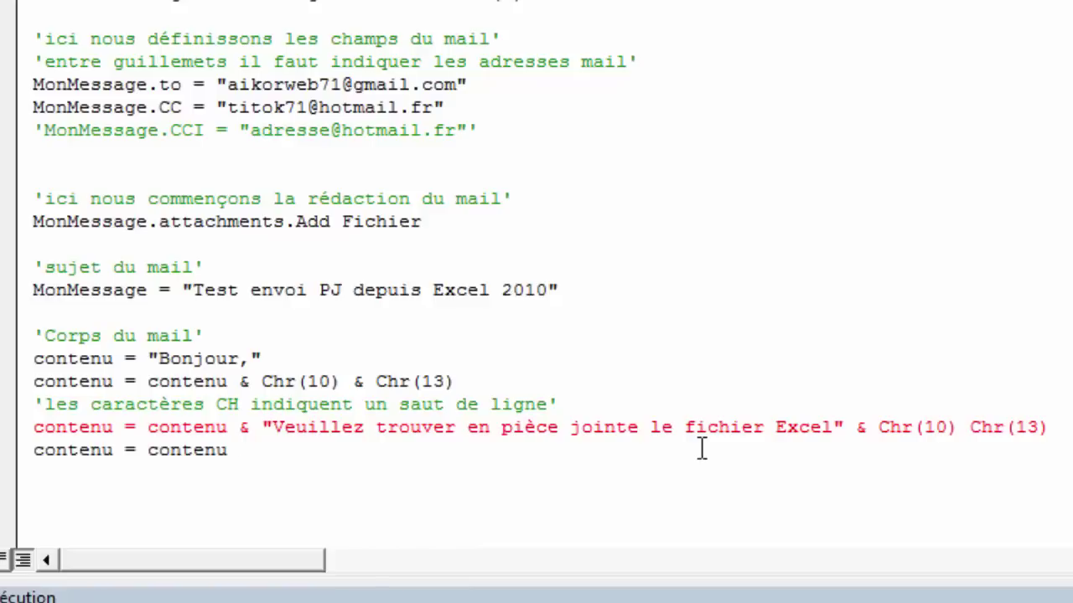
text( & )
text(Cordi)
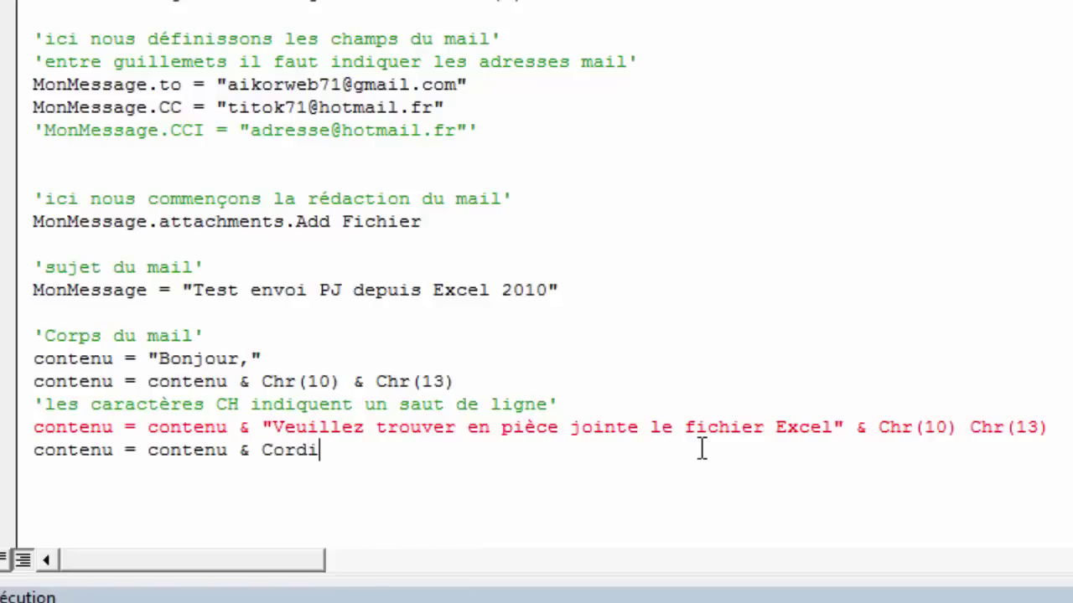
text(alement)
click(264, 453)
text(")
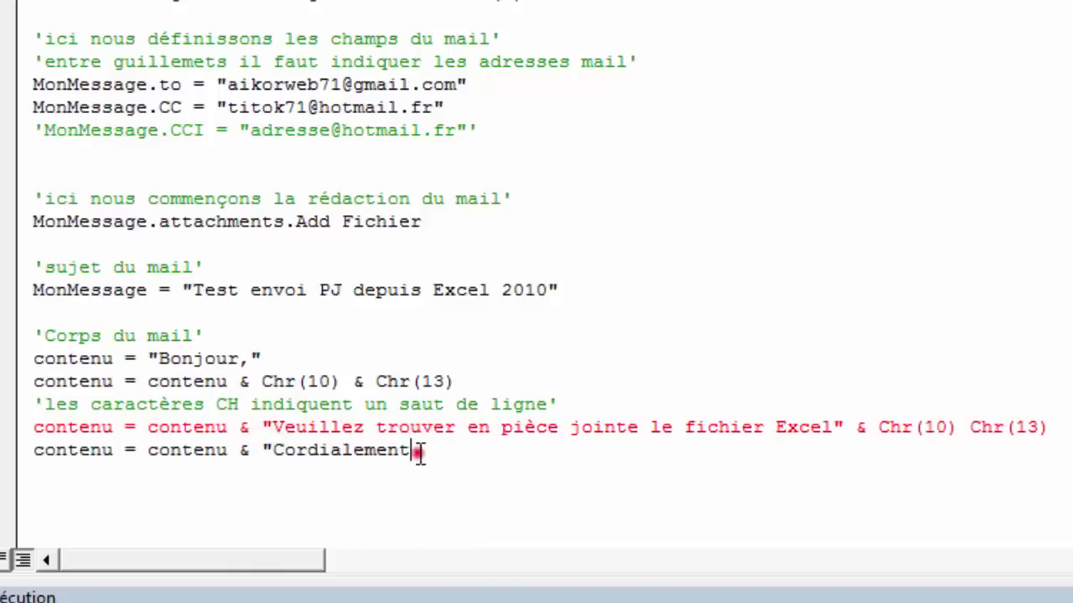
click(410, 453)
text(")
text( & )
text(Chr)
text(()
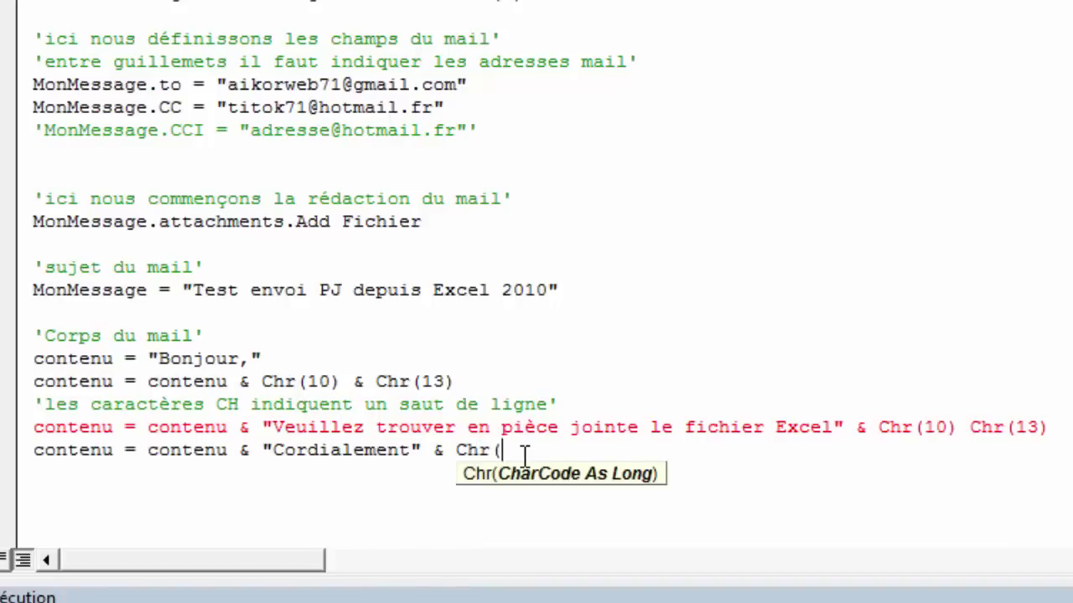
text(10))
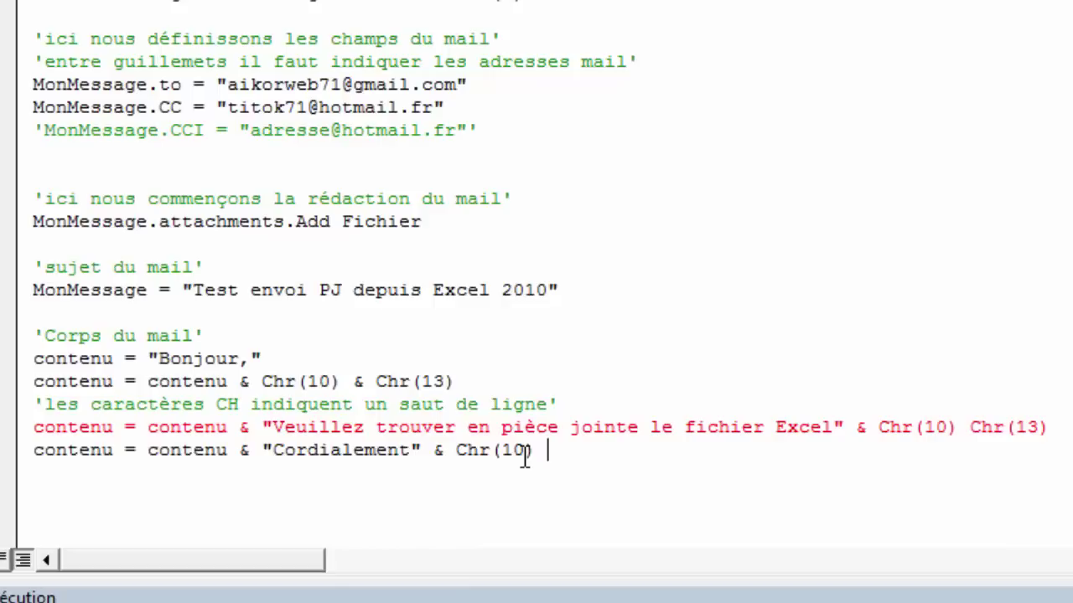
text( & C)
text(hr)
text((13)
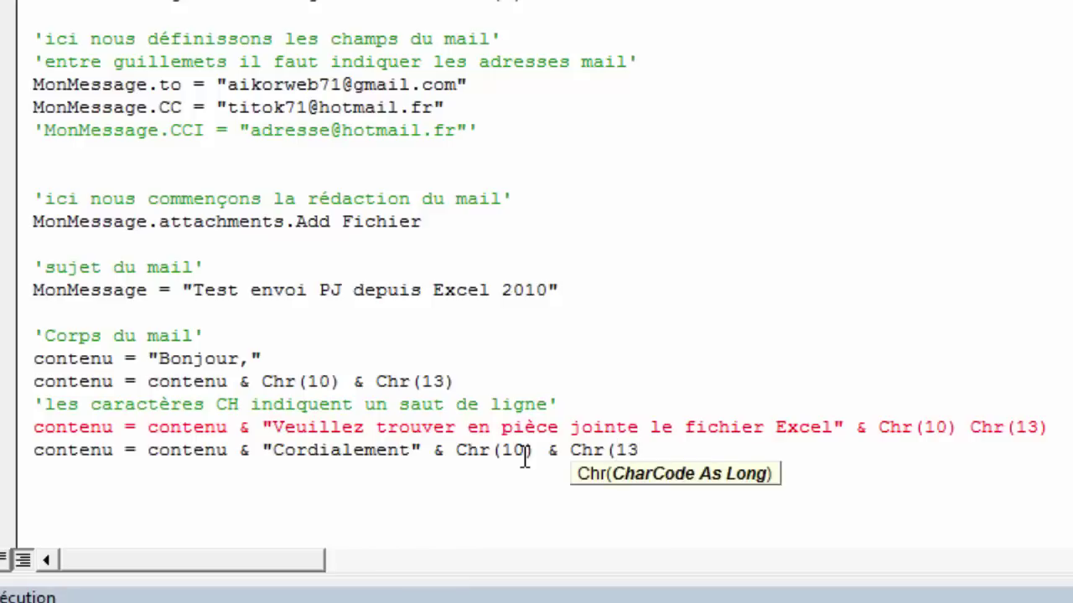
text())
Insert the missing & between Chr(10) and Chr(13) on the attachment sentence line
click(960, 427)
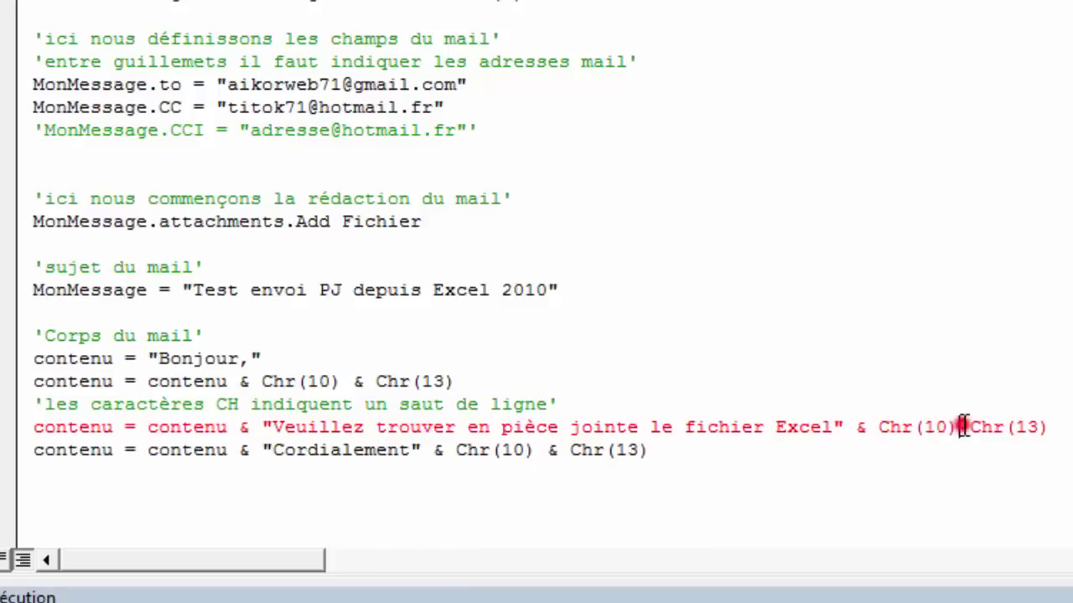
key(BackSpace)
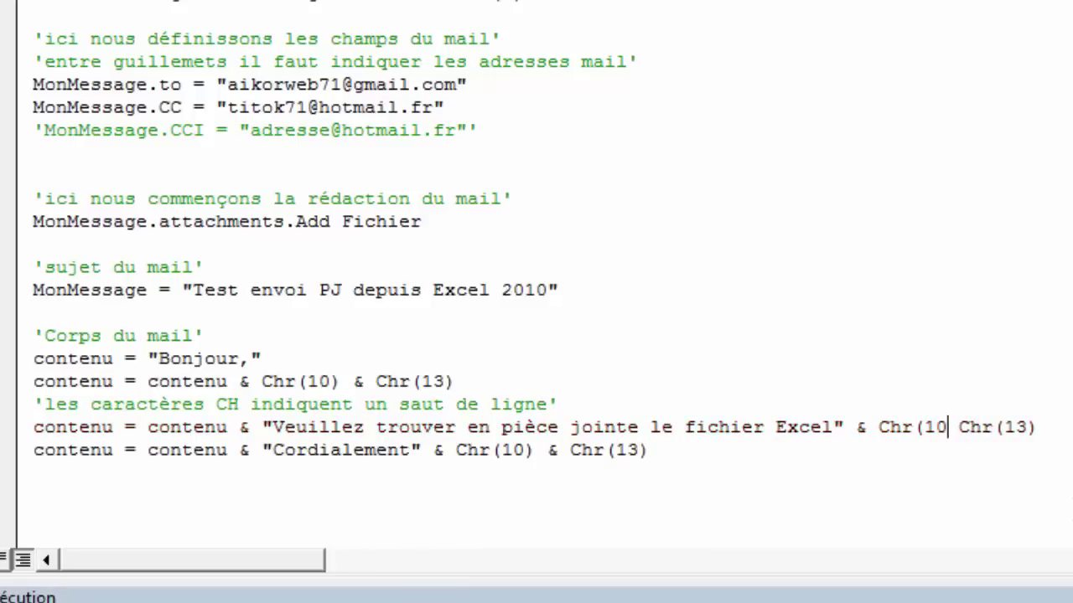
text() )
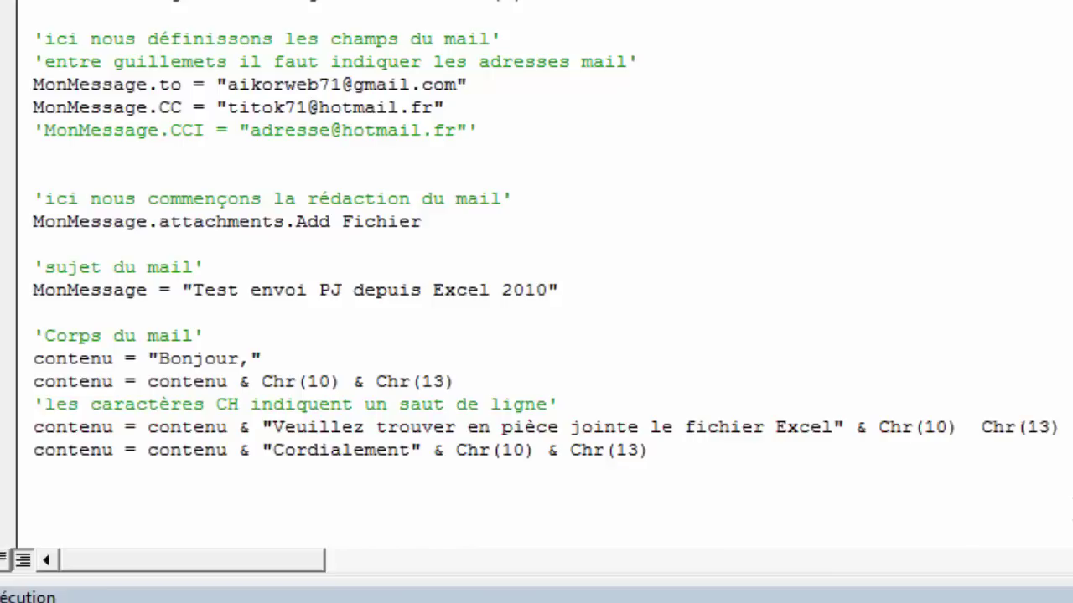
text(&)
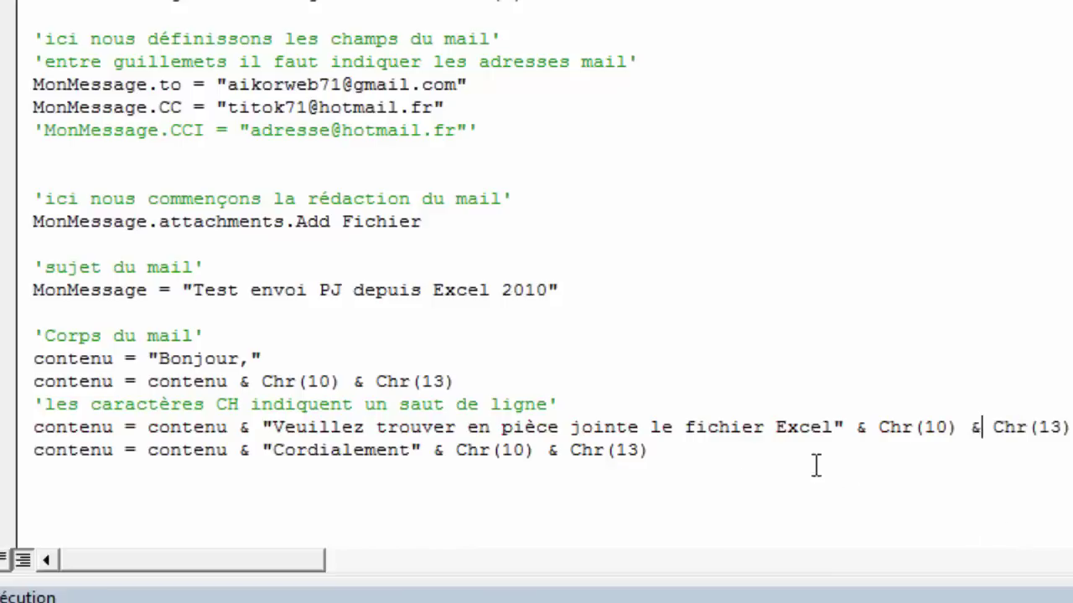
click(706, 464)
click(685, 454)
Add contenu = contenu & "Service client" and MonMessage.body = "contenu"
key(Return)
text(co)
text(ntenu )
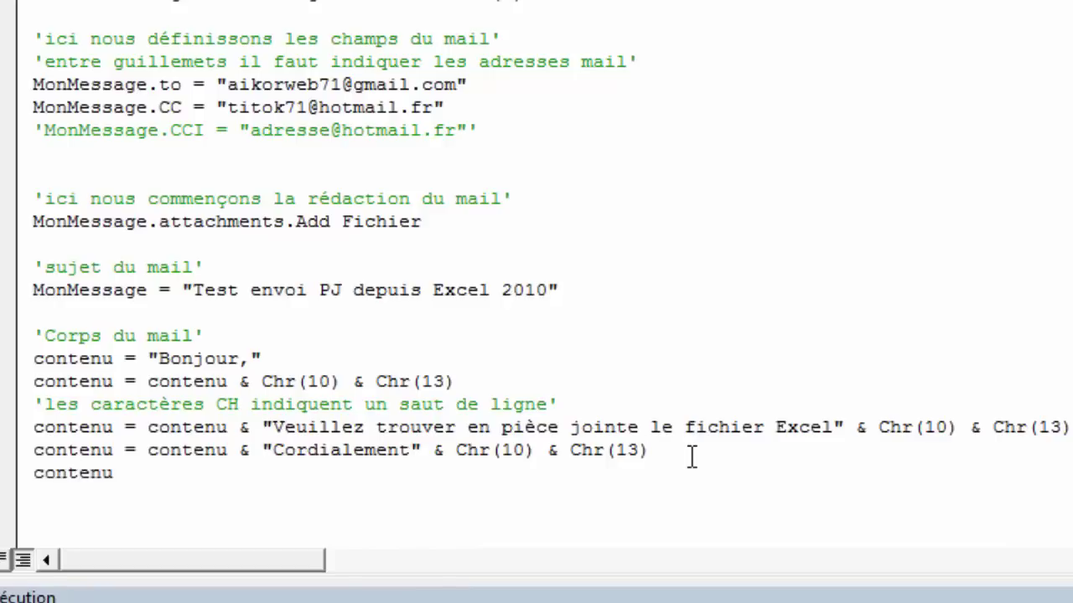
text(= conte)
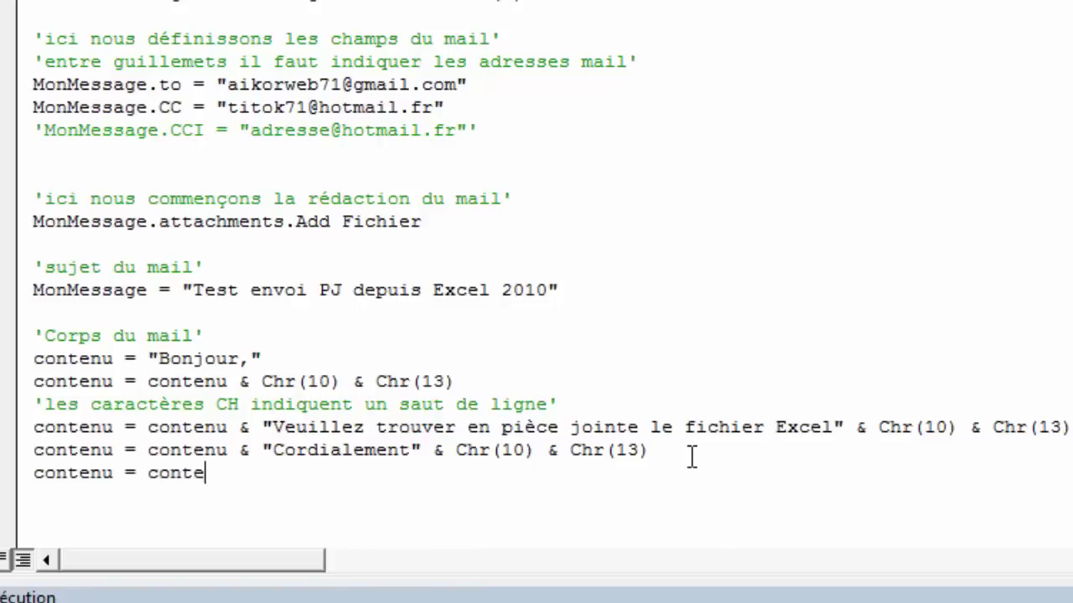
text(nu )
text(& ")
text(Ser)
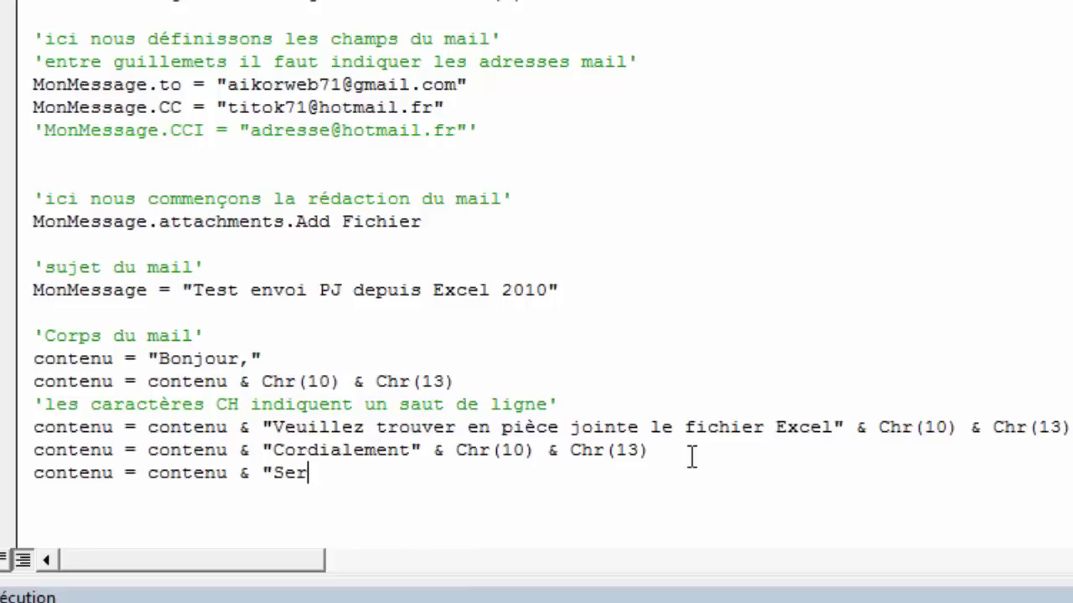
text(vice )
text(client)
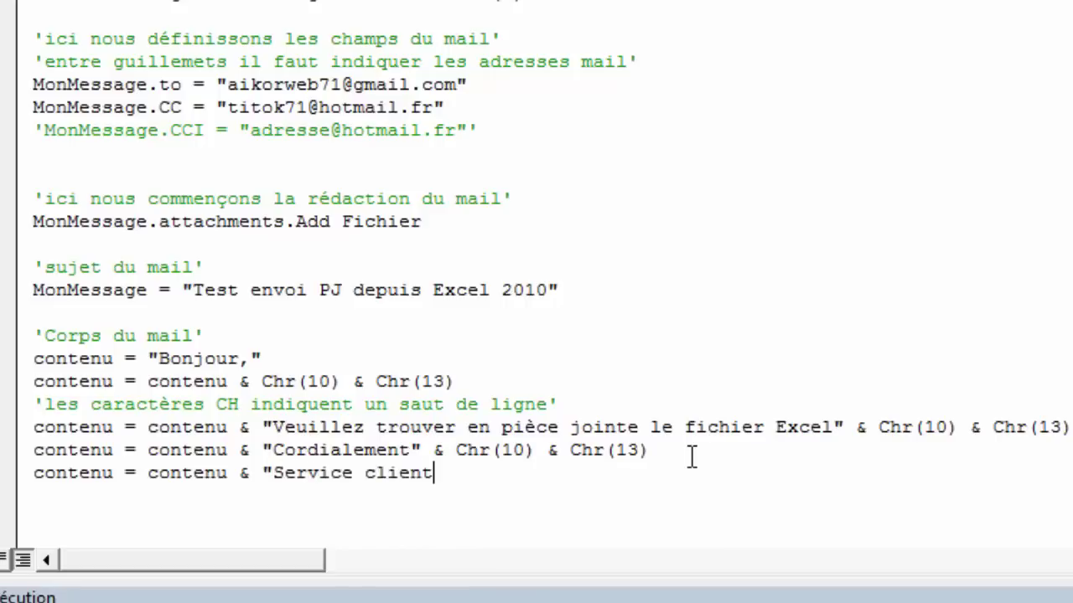
text(")
key(Return)
text(MonMess)
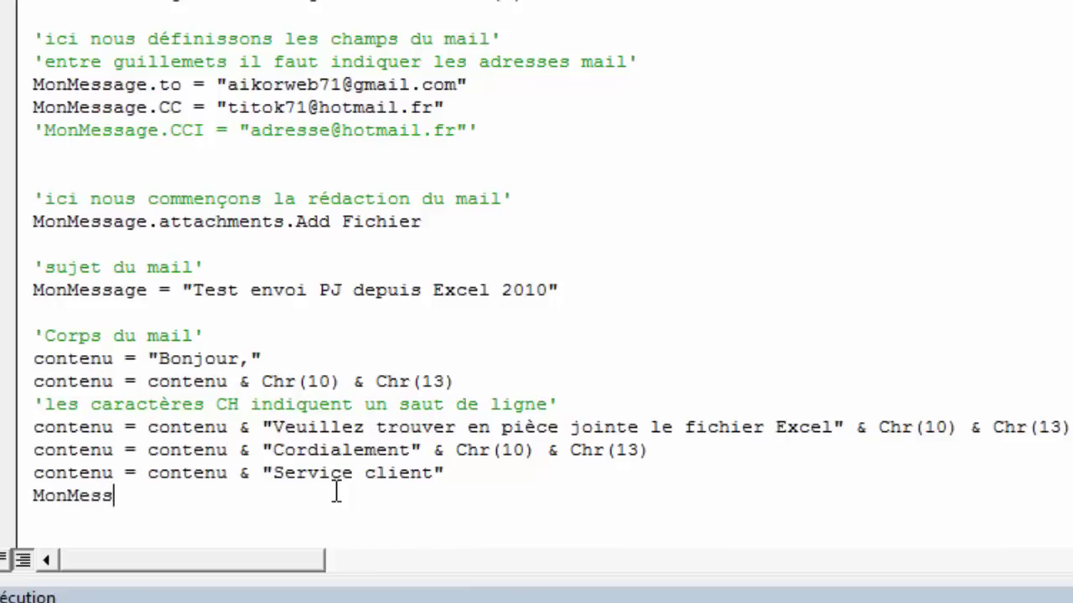
text(age)
text(.body)
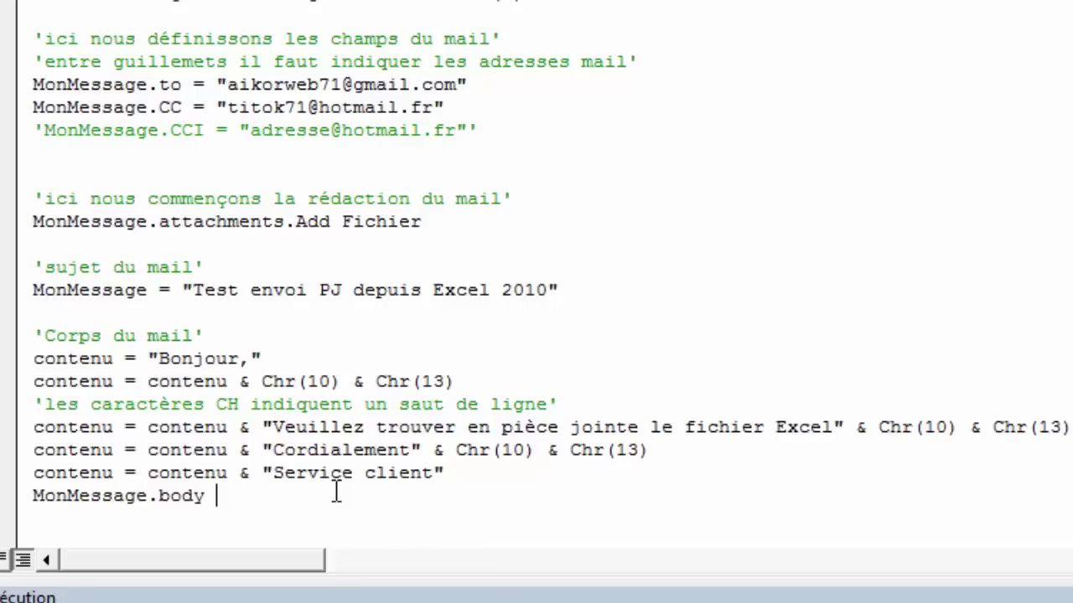
text( = )
text(")
text(contenu)
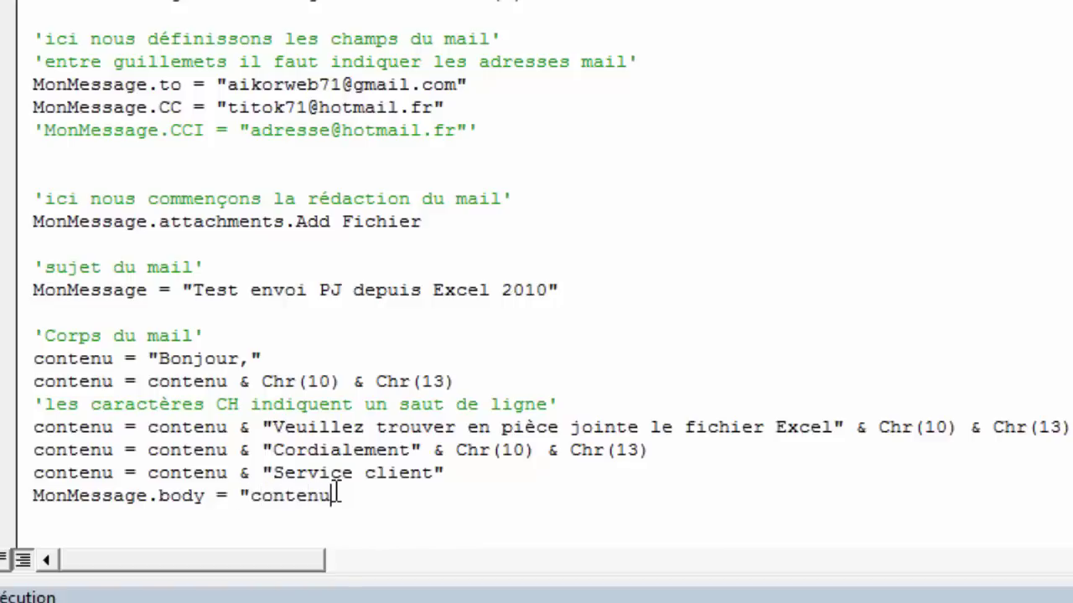
text(")
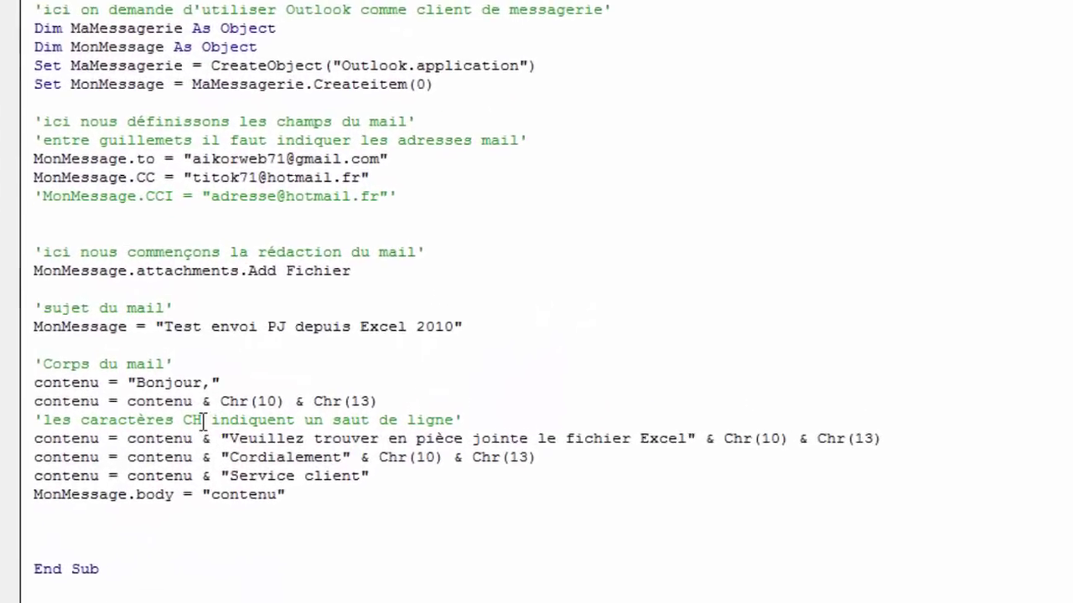
Correct CH to Chr in the line-break comment
click(312, 377)
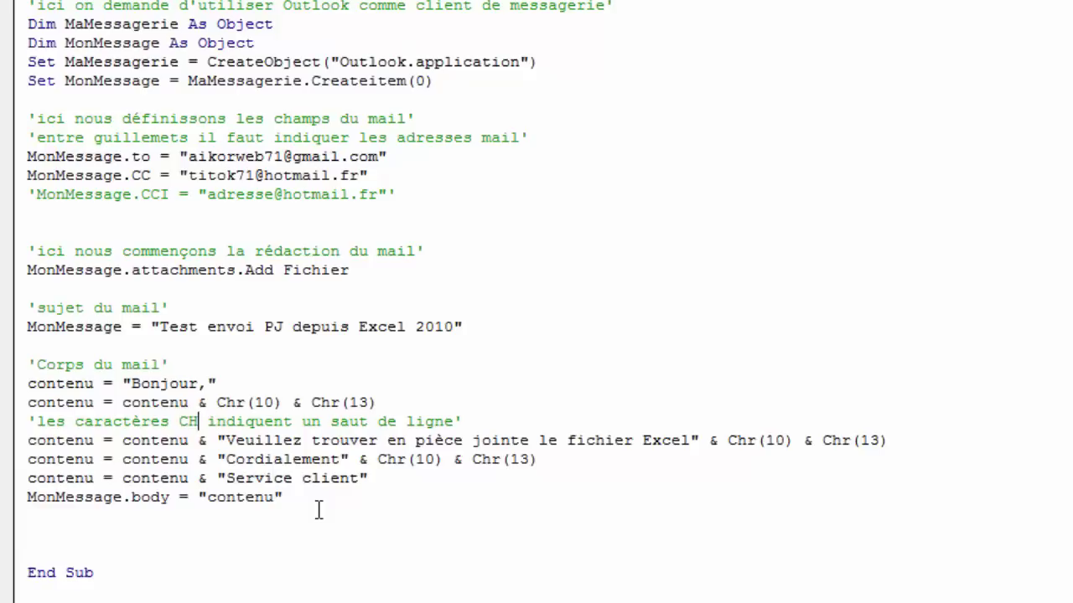
key(BackSpace)
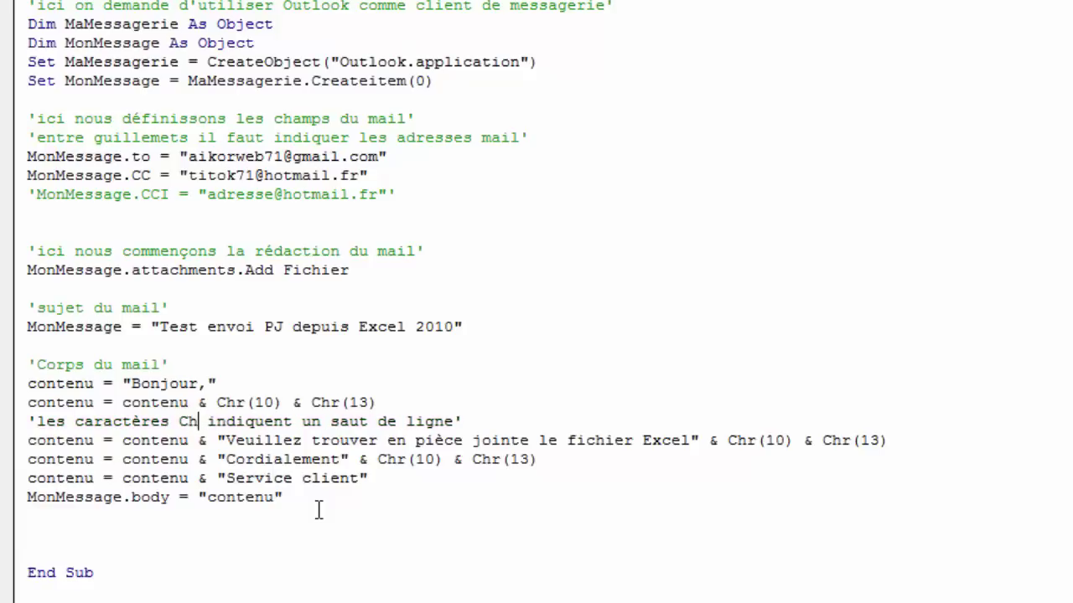
text(hr)
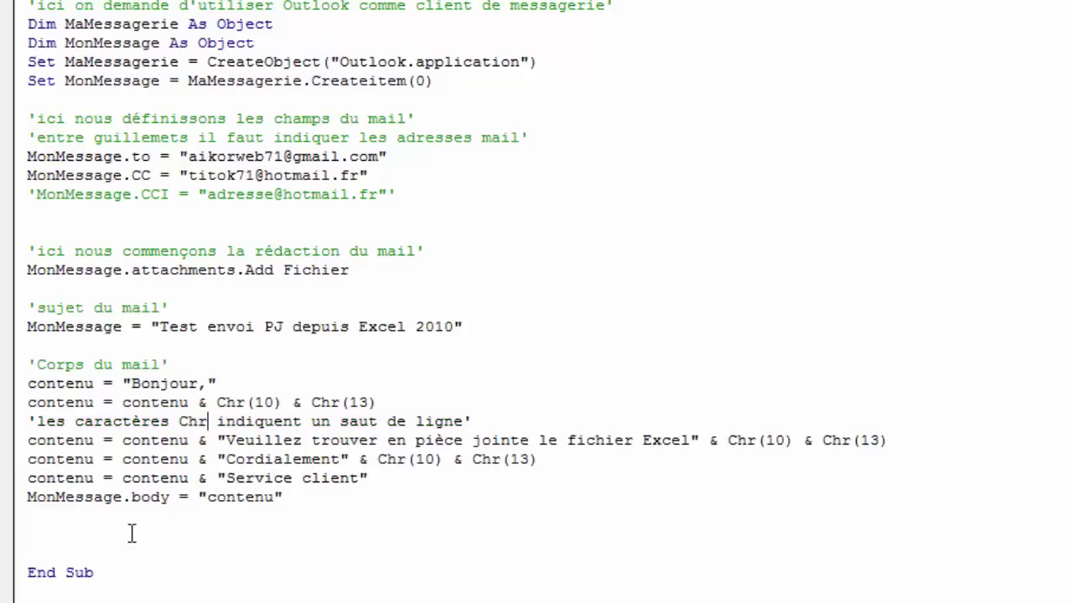
click(132, 531)
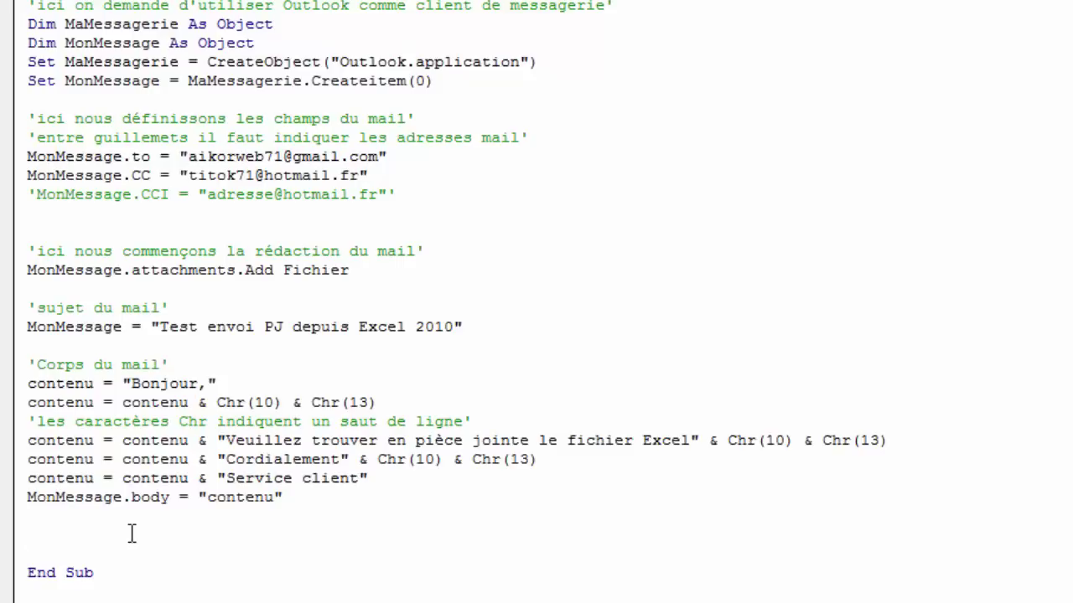
Add the comment 'ici on provoque l'envoi du mail et de sa pièce jointe'
text('ic)
text(i on )
text(provoque )
text(l'envoi )
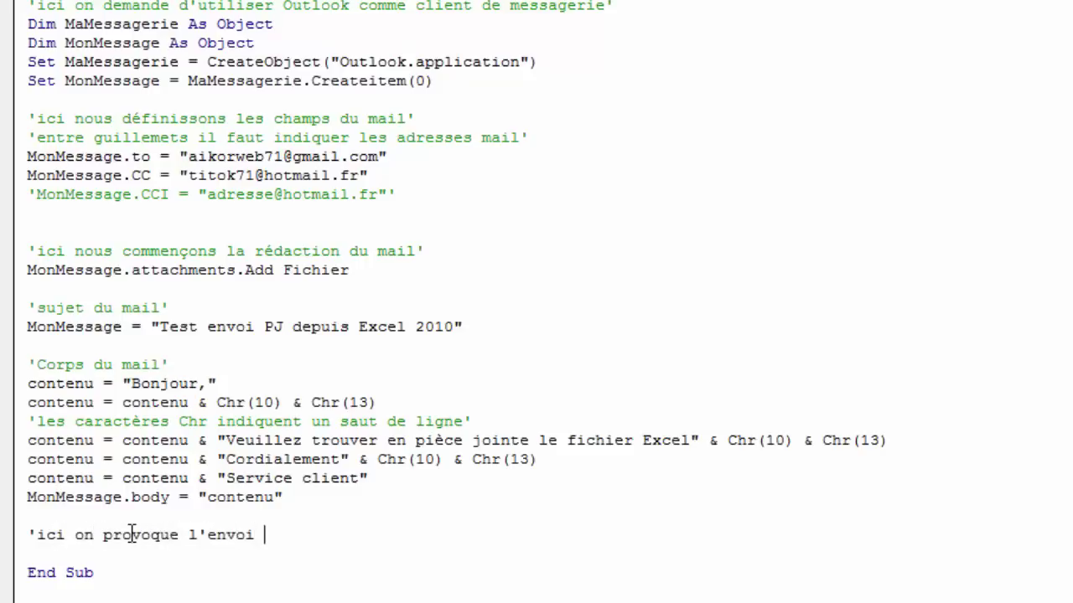
text(du mail)
text( et de sqa)
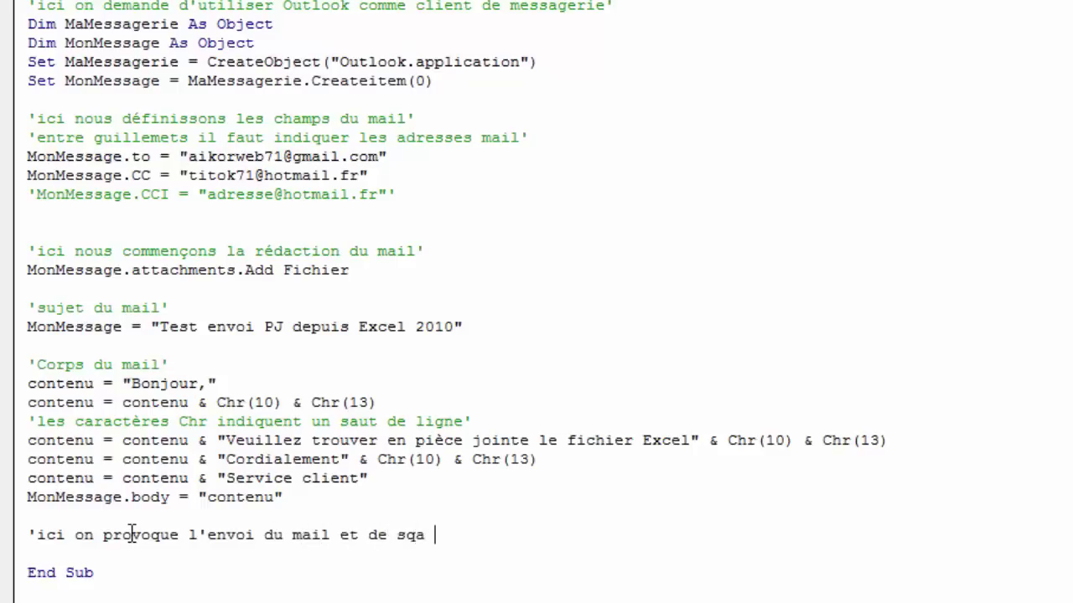
key(BackSpace)
key(BackSpace)
key(BackSpace)
text(a pi)
text(èce )
text(jointe')
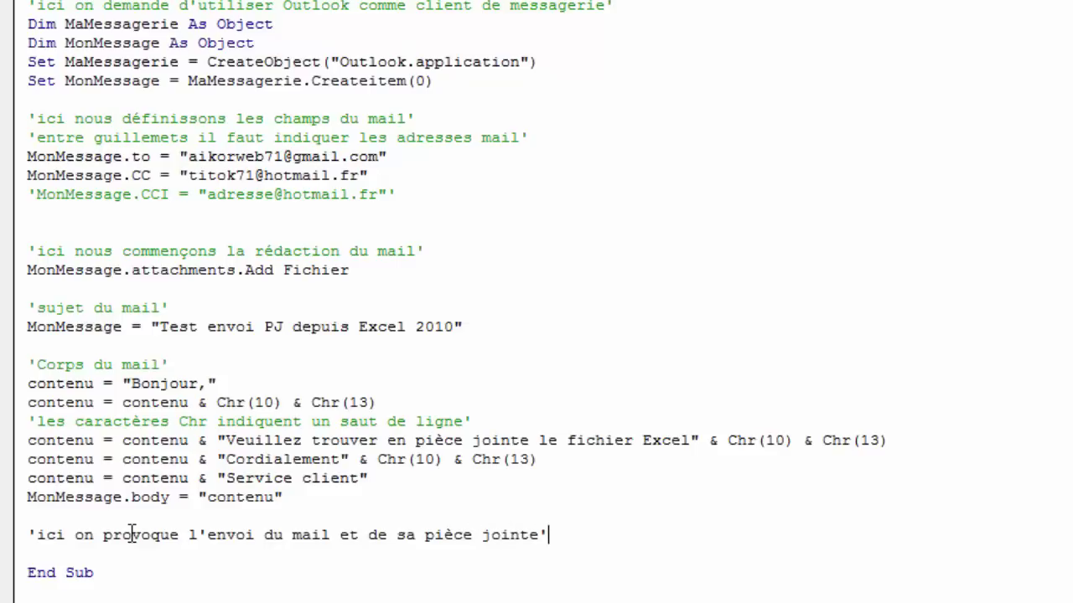
key(Return)
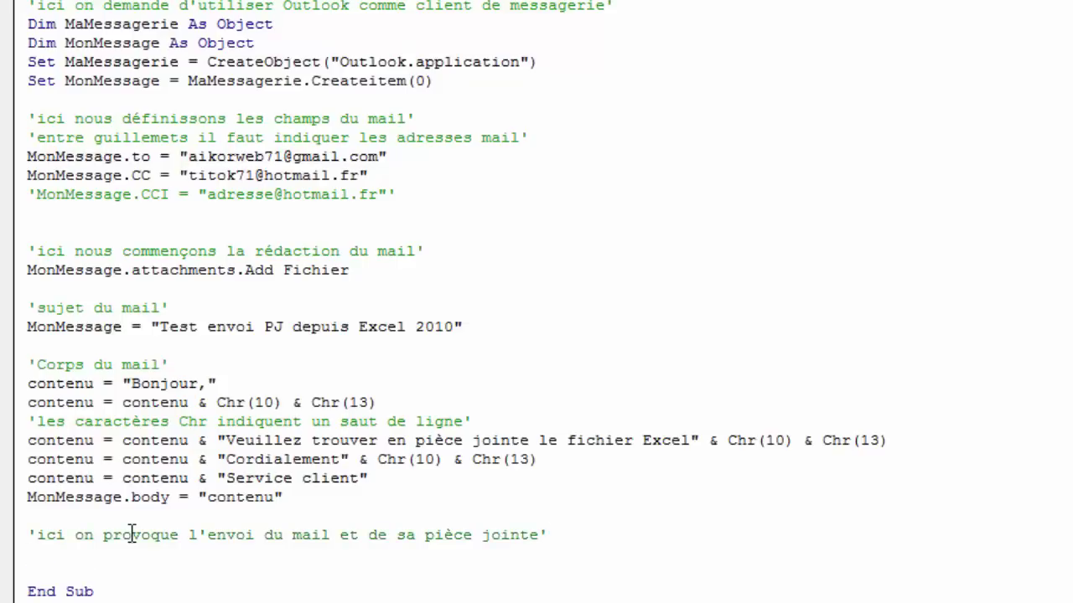
Add MonMessage.Send followed by the comment 'réinitialisation de la messagerie'
text(MonM)
text(essage)
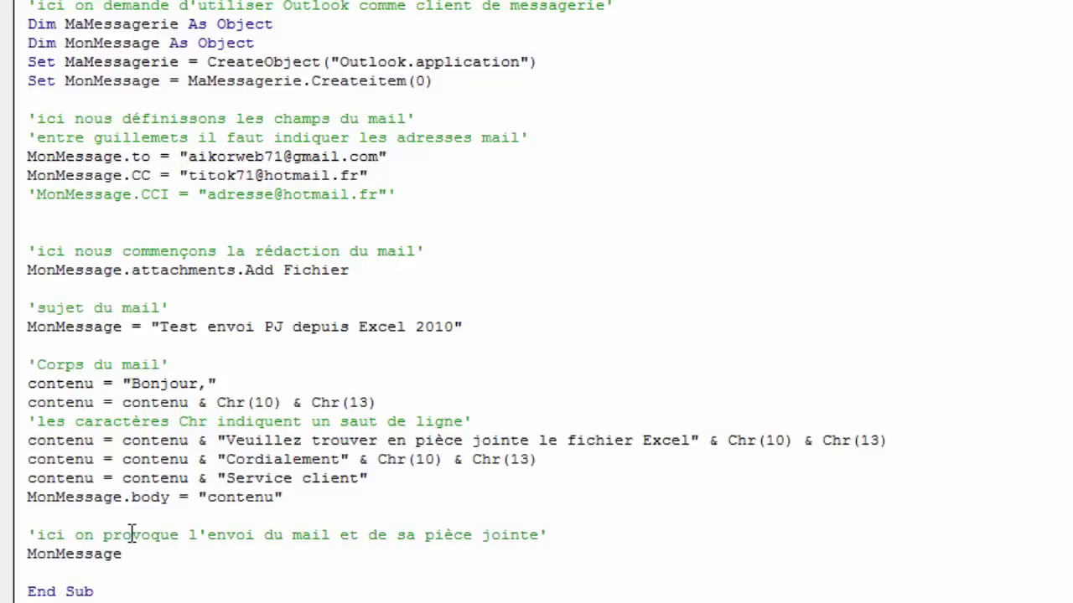
text(.Sen)
text(d)
key(Return)
scroll(253, 508, down, 1)
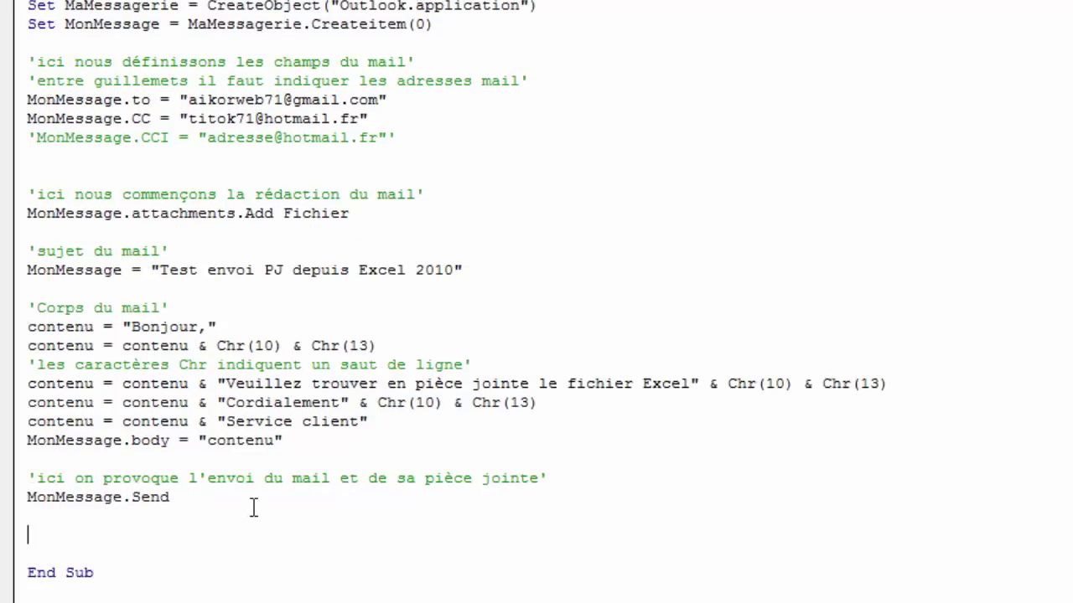
text('r)
text(é)
text(initialisa)
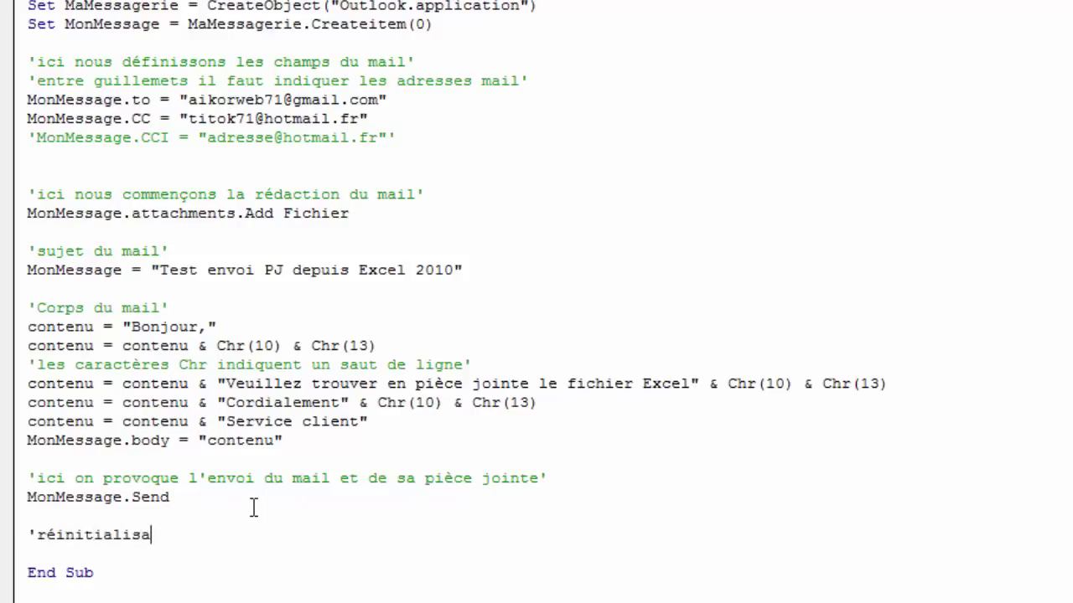
text(tion de la )
text(messagerie)
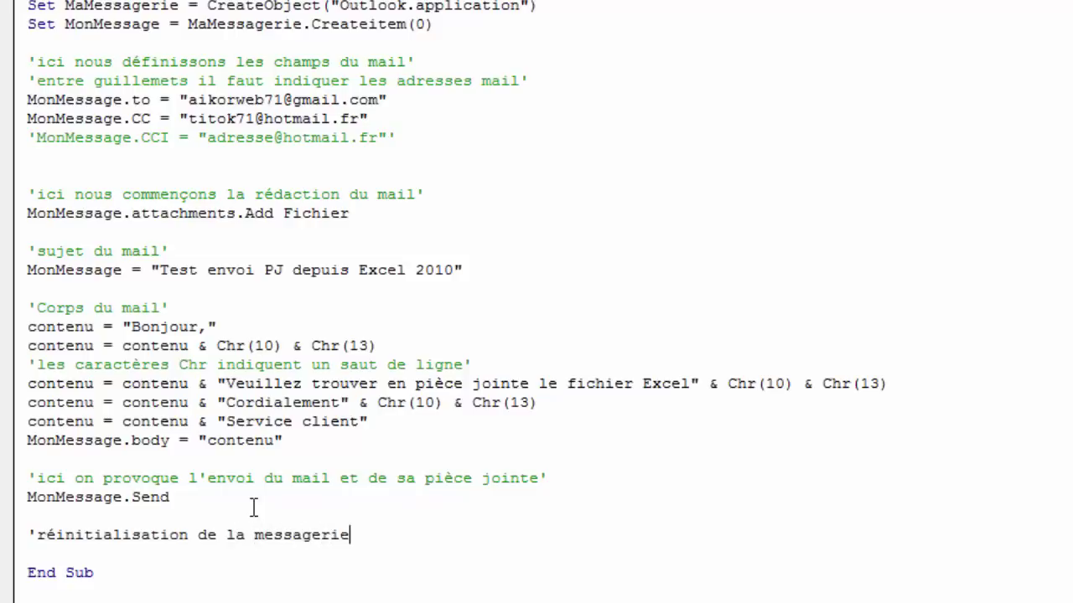
text(')
Add Set MaMessagerie = Nothing and the comment 'Boite de dialogue qui confirme l'envoi du message et de sa pièce jointe'
key(Return)
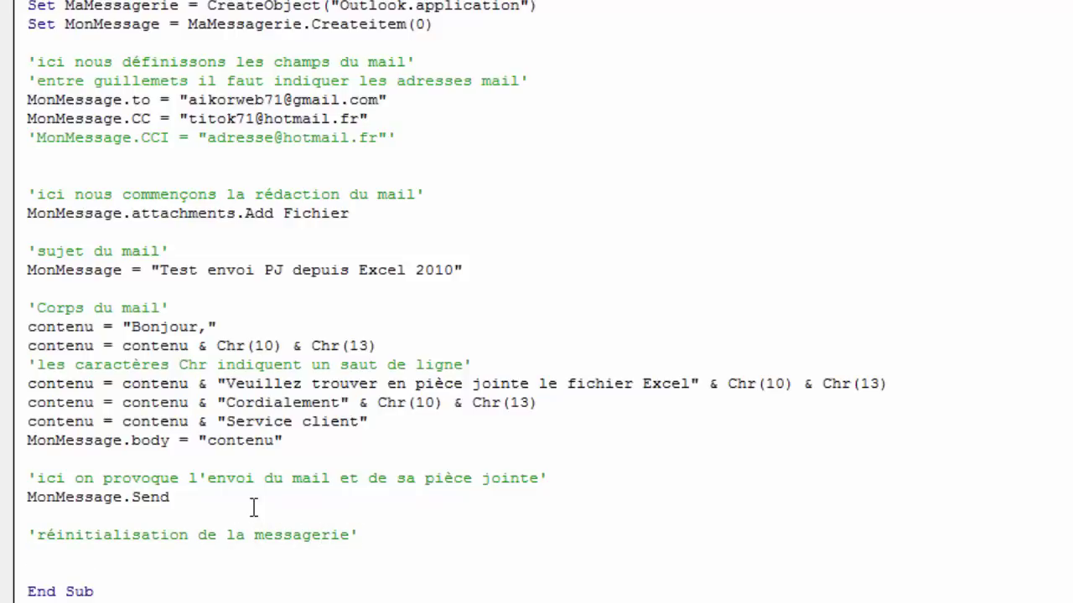
text(Set Ma)
text(Messager)
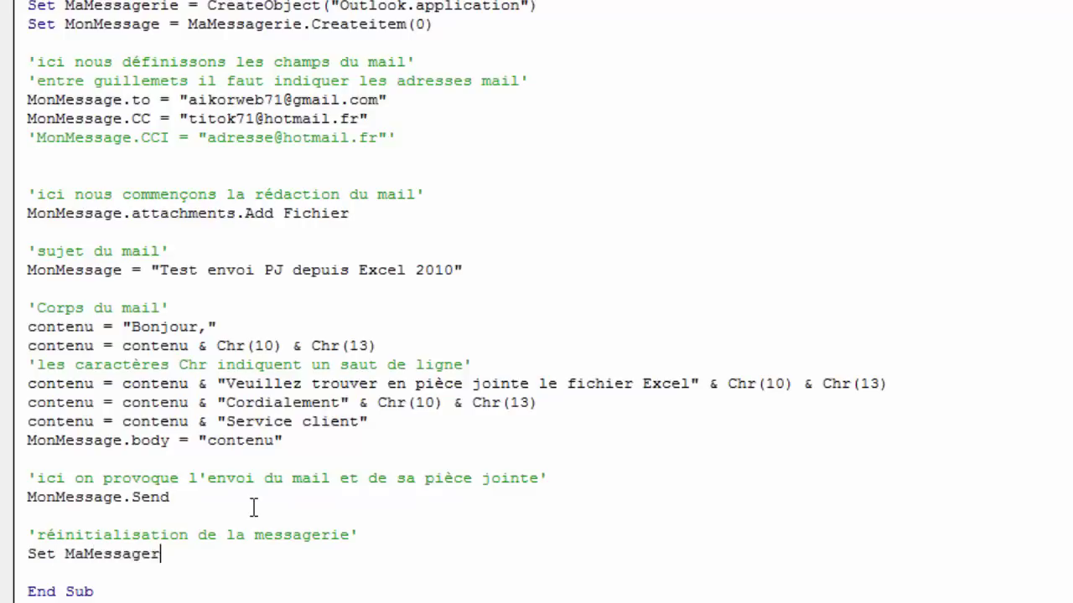
text(ie )
text(= N)
text(othin)
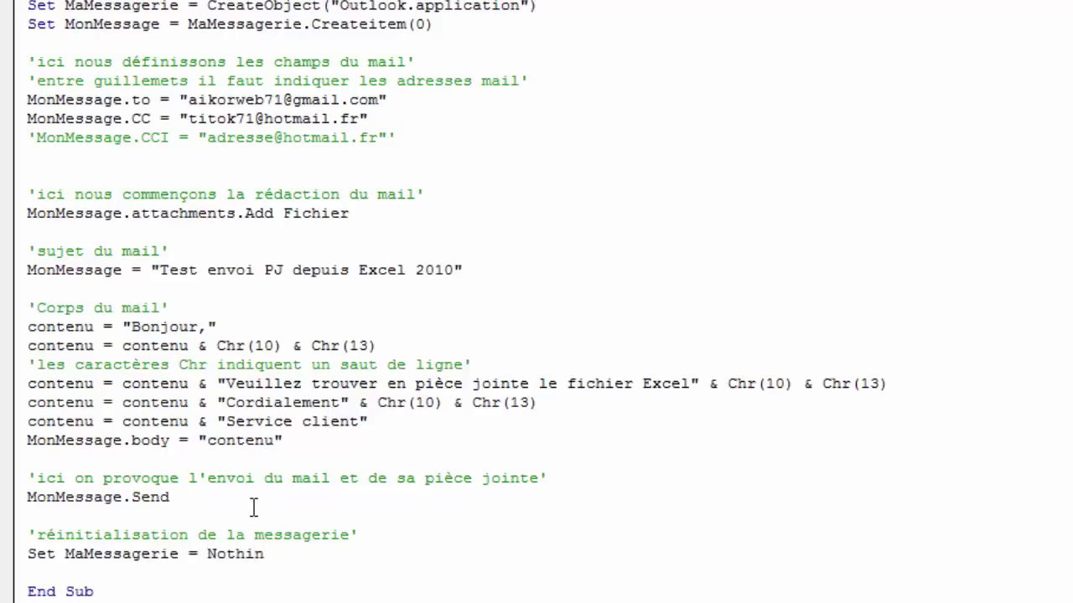
text(g)
key(Return)
text(')
text(Boite de )
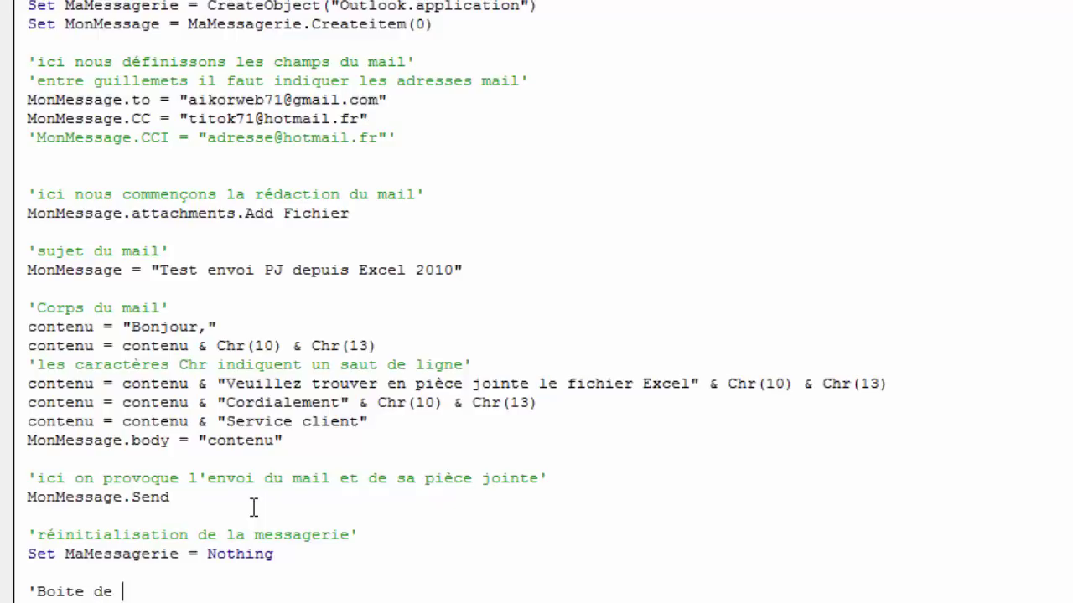
text(dialogue qui )
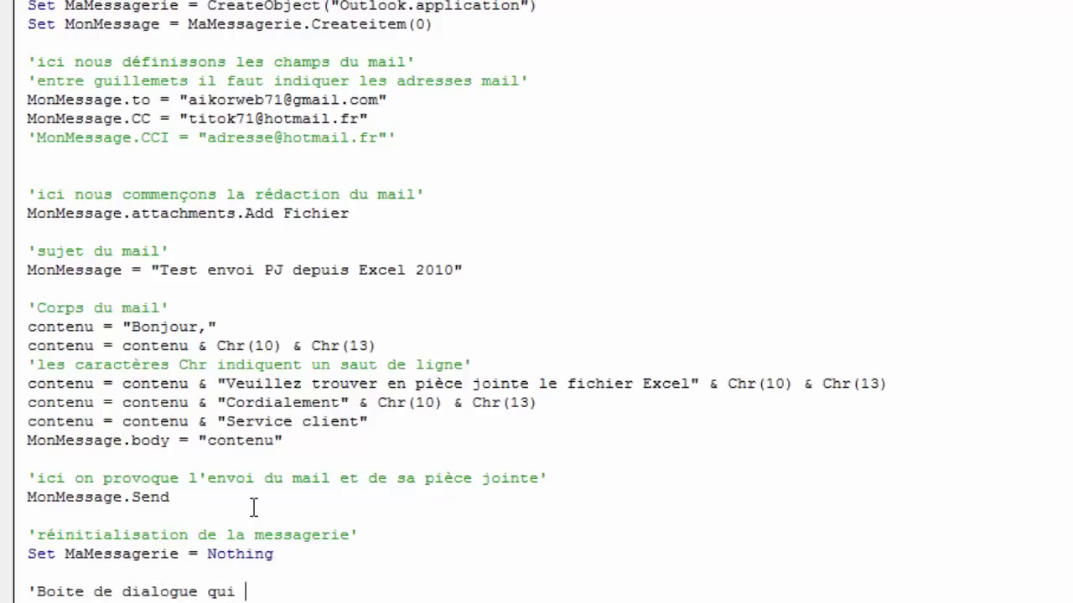
text(confirme )
text(l'env)
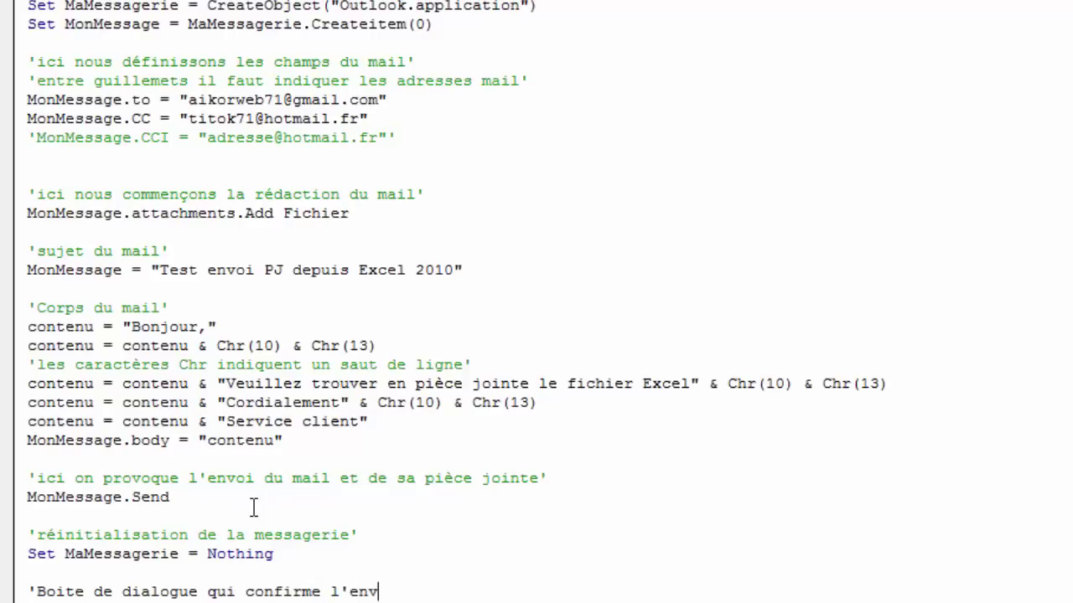
text(oi du m)
text(essage )
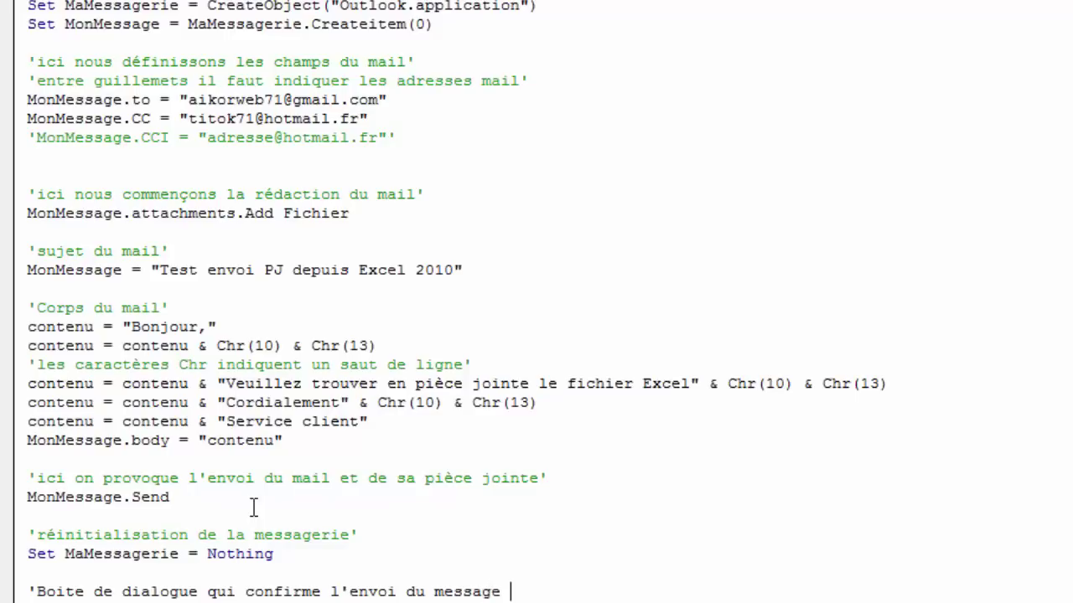
text(et de sa p)
text(ièce joint)
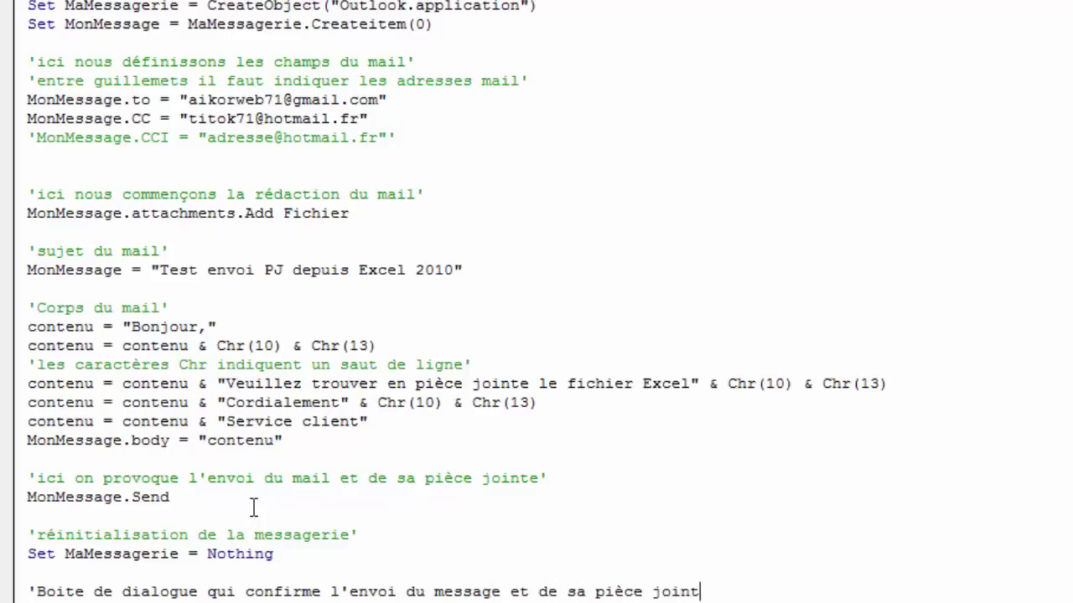
text(e)
key(Return)
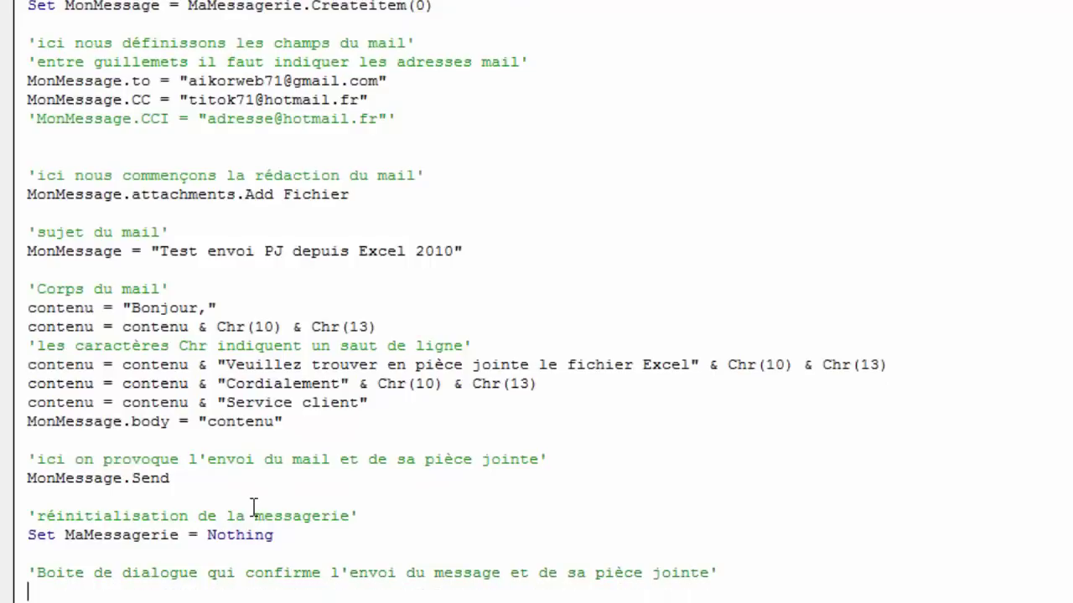
scroll(414, 356, down, 1)
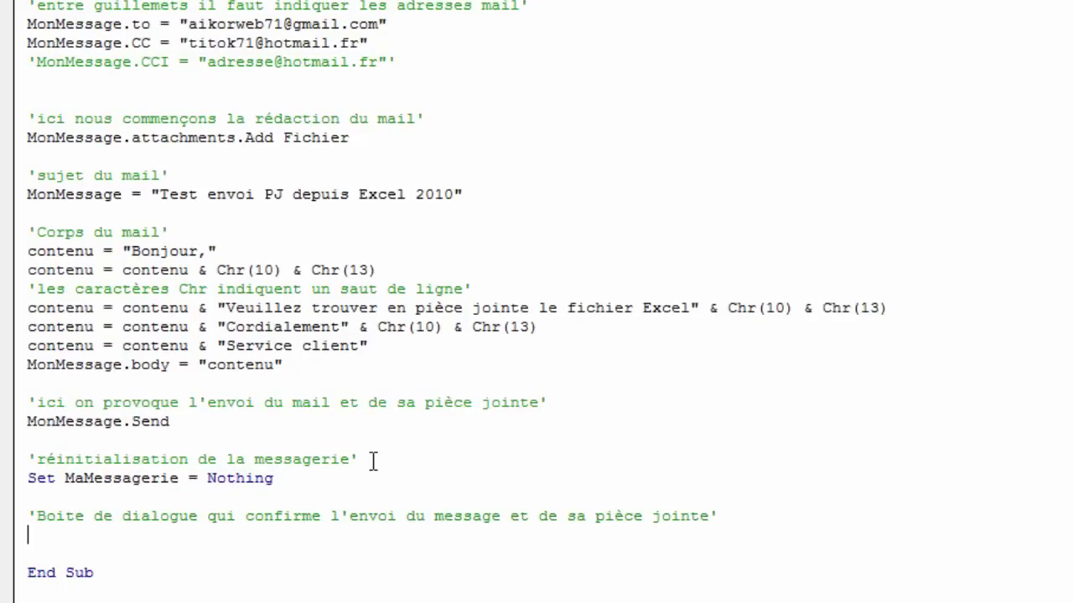
Type MsgBox "Votre mail a bien été envoyé" before End Sub
text(M)
text(s)
text(gBox)
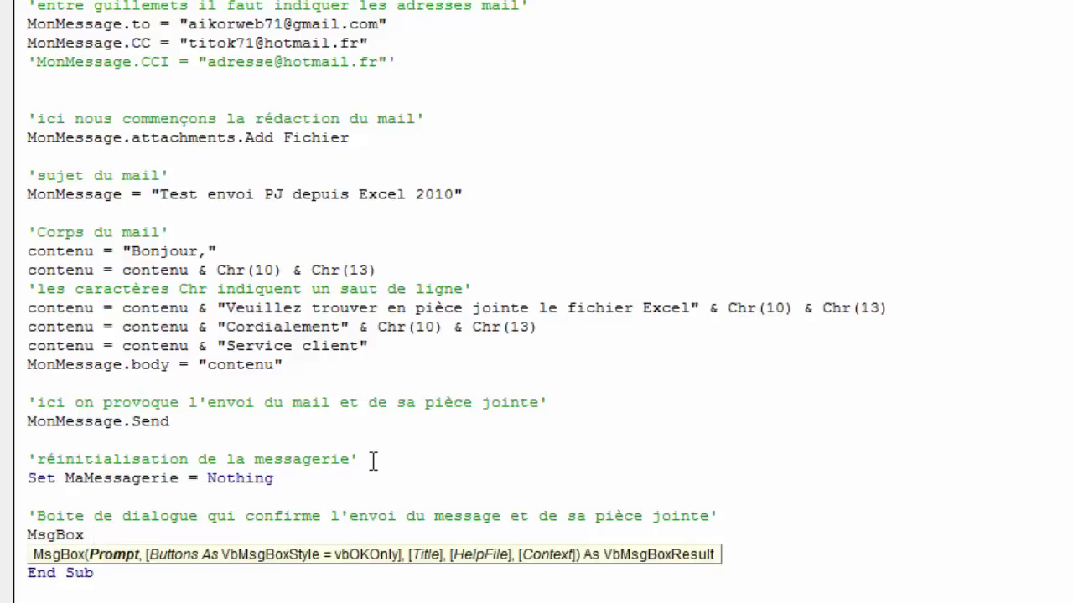
text( ")
text(Votre )
text(mail )
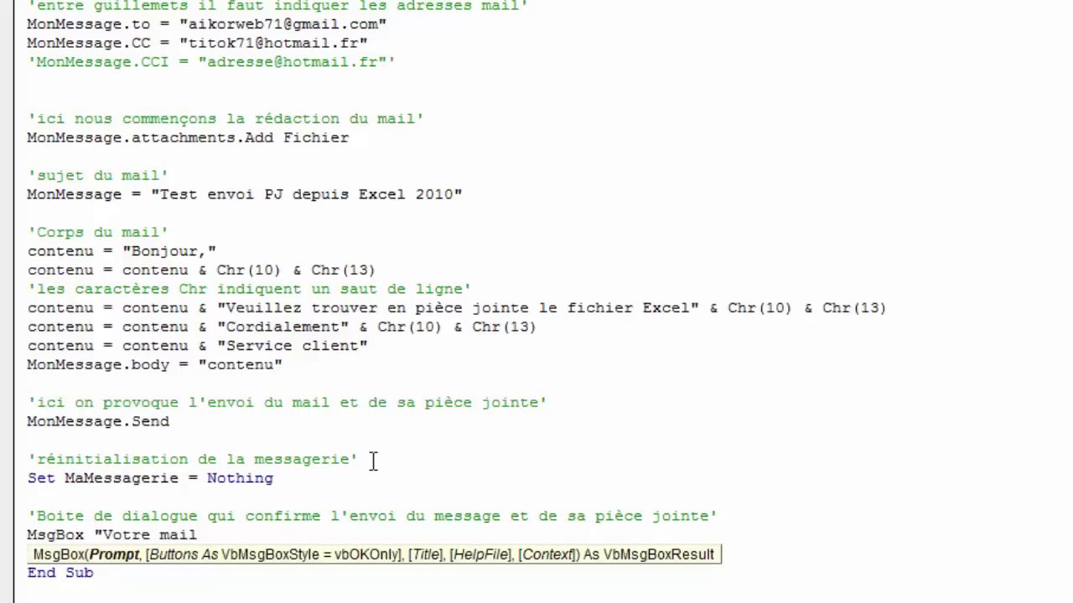
text(a bien ét)
text(é envoyé)
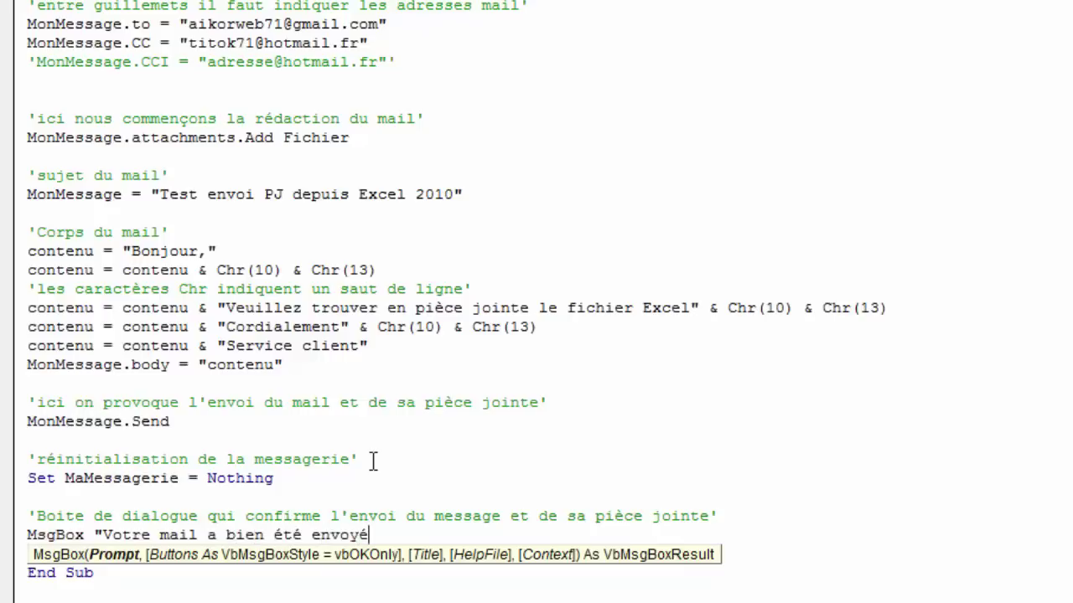
text(")
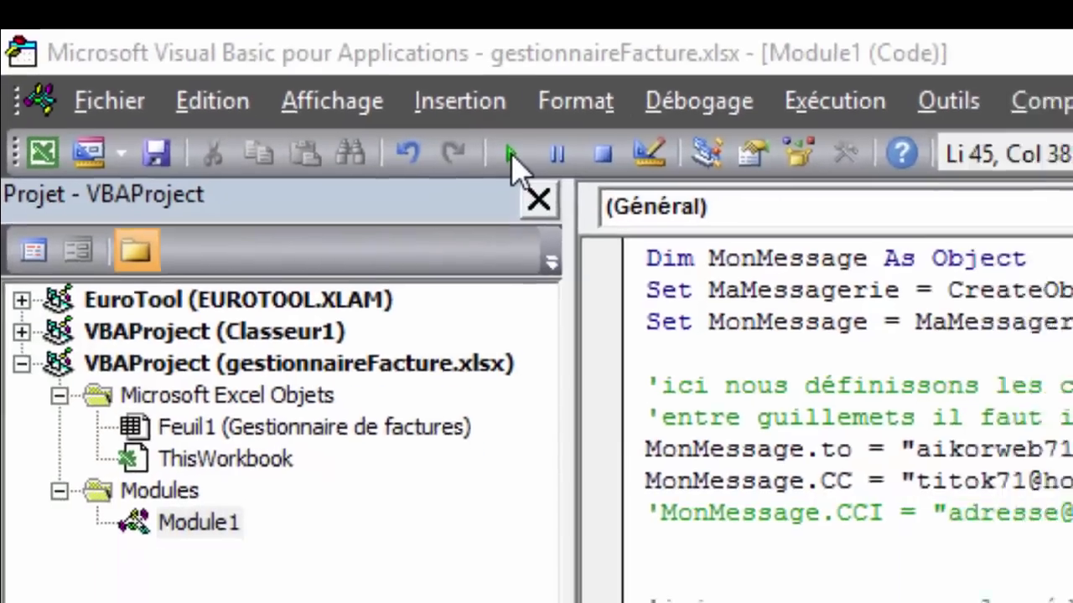
Run the macro, choose gestionnaireFacture.xlsx, and acknowledge the file path and mail-sent messages
click(579, 174)
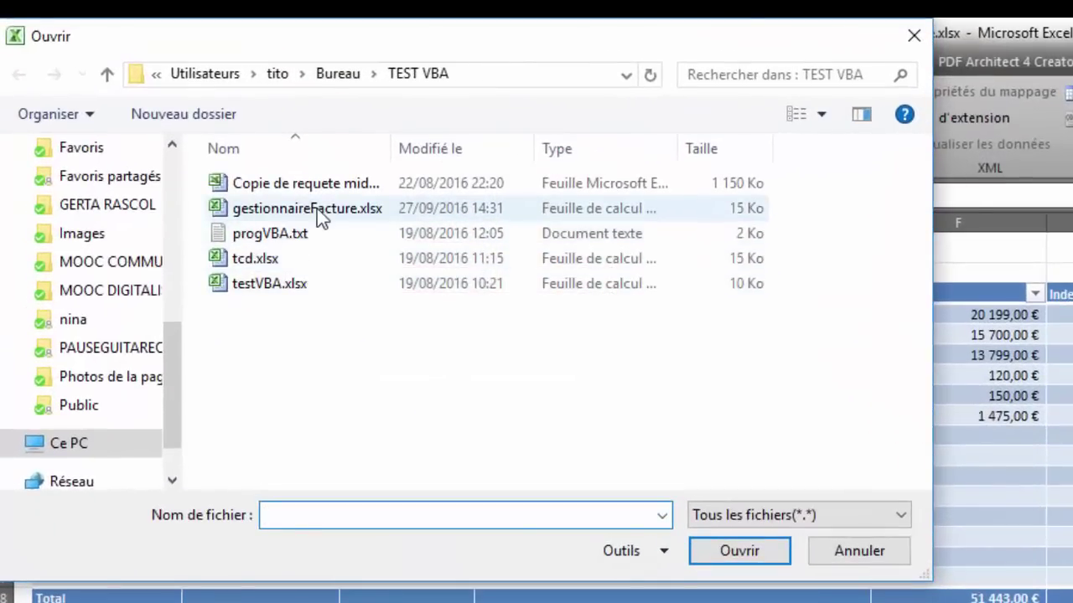
mouse_move(307, 209)
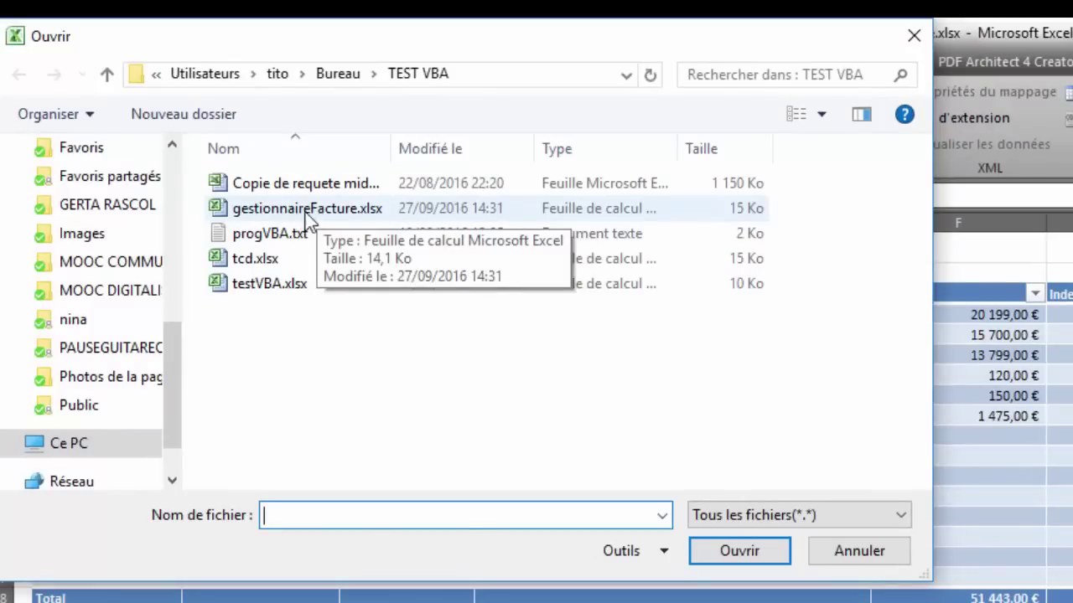
click(312, 216)
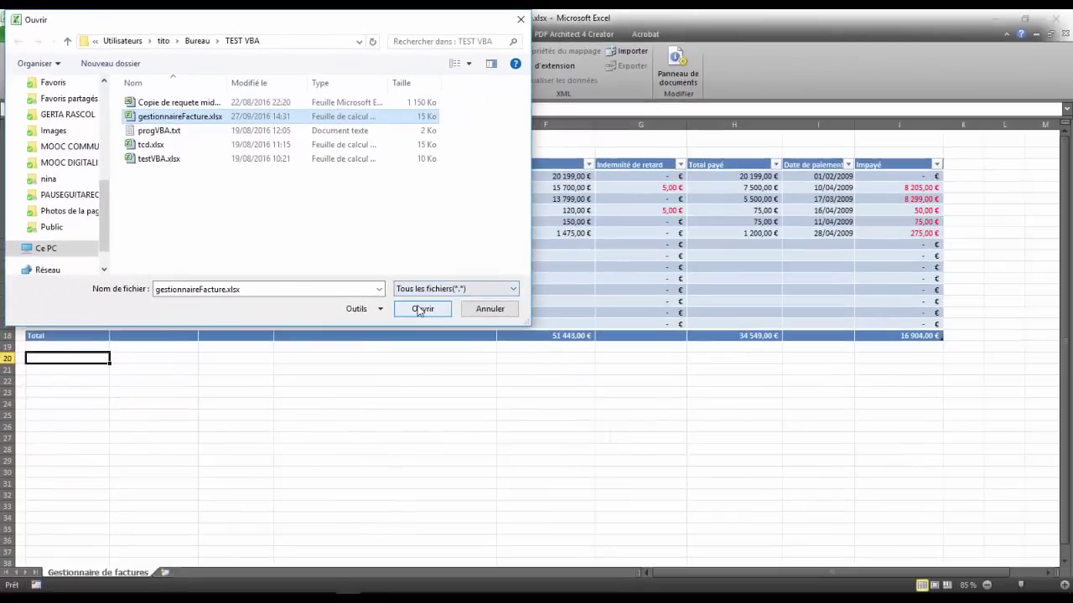
click(422, 309)
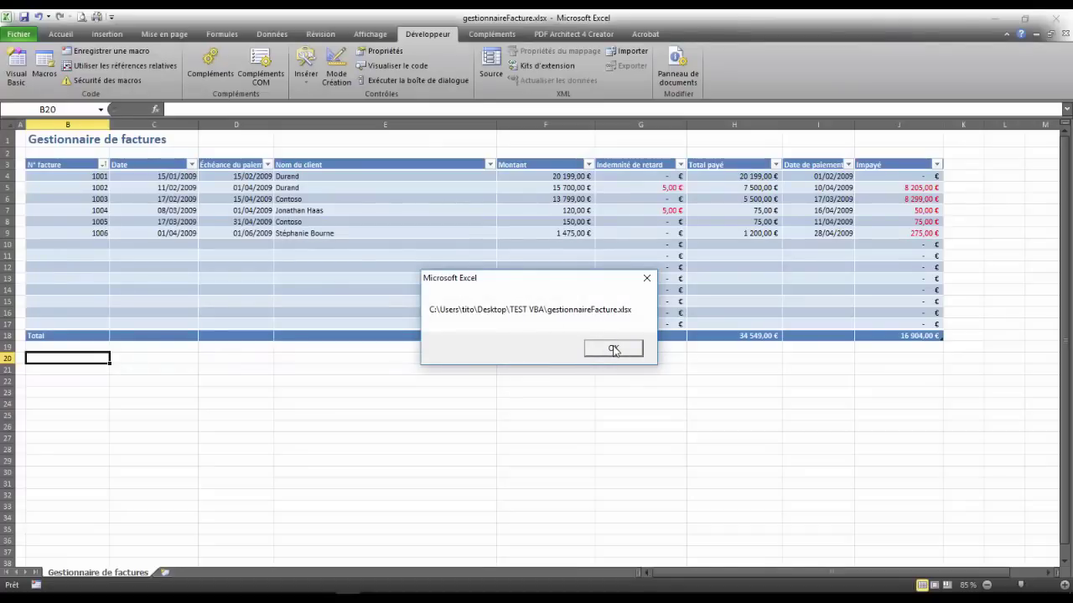
click(614, 351)
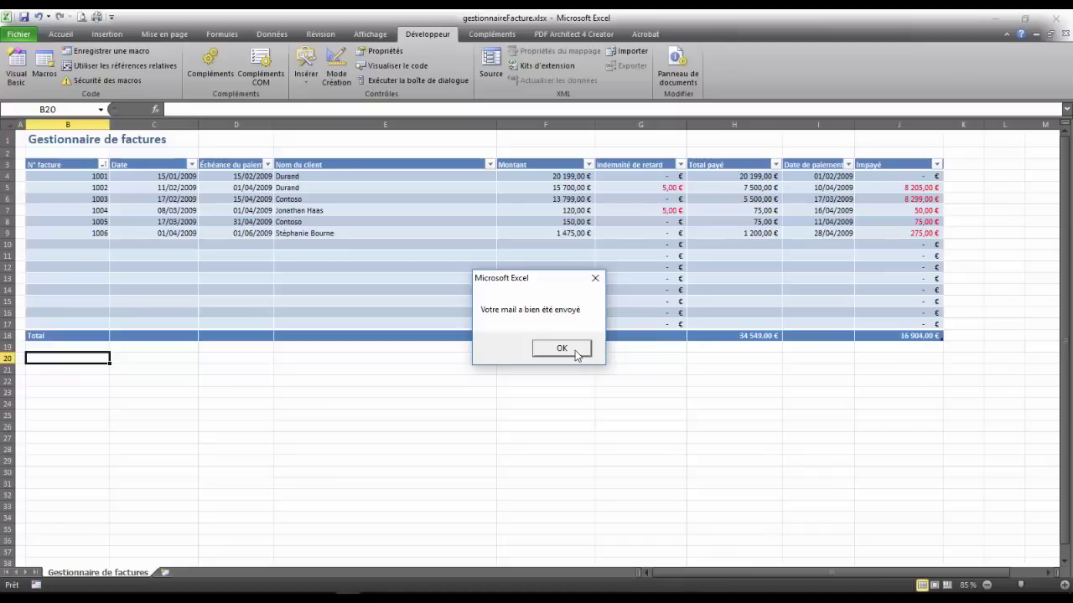
click(575, 350)
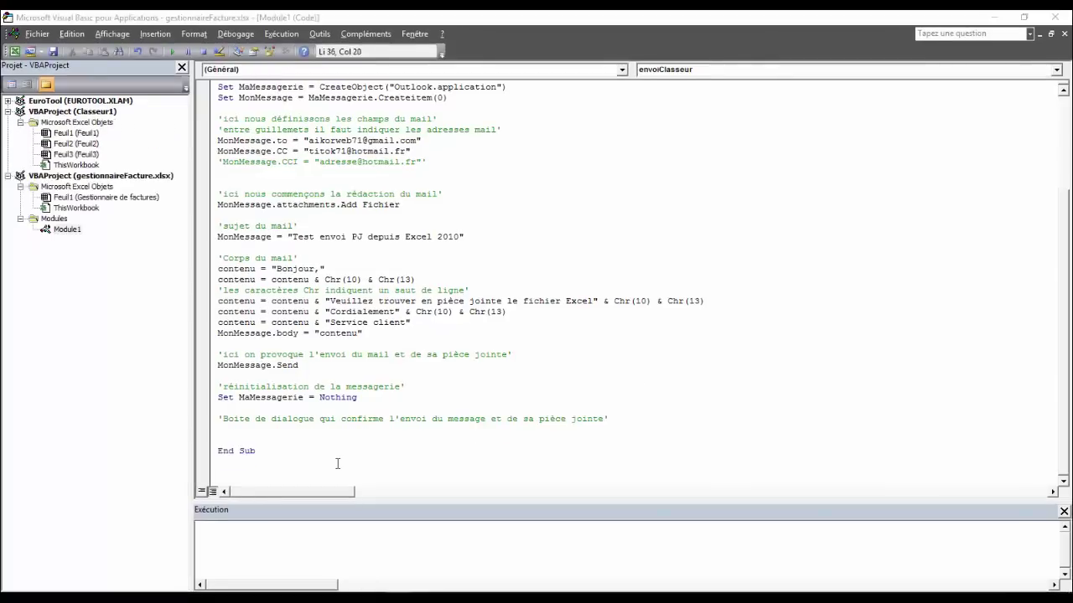
Open the 'Test envoi PJ depuis Excel 2010' email in Outlook and check its attachment and 'contenu' body
click(172, 587)
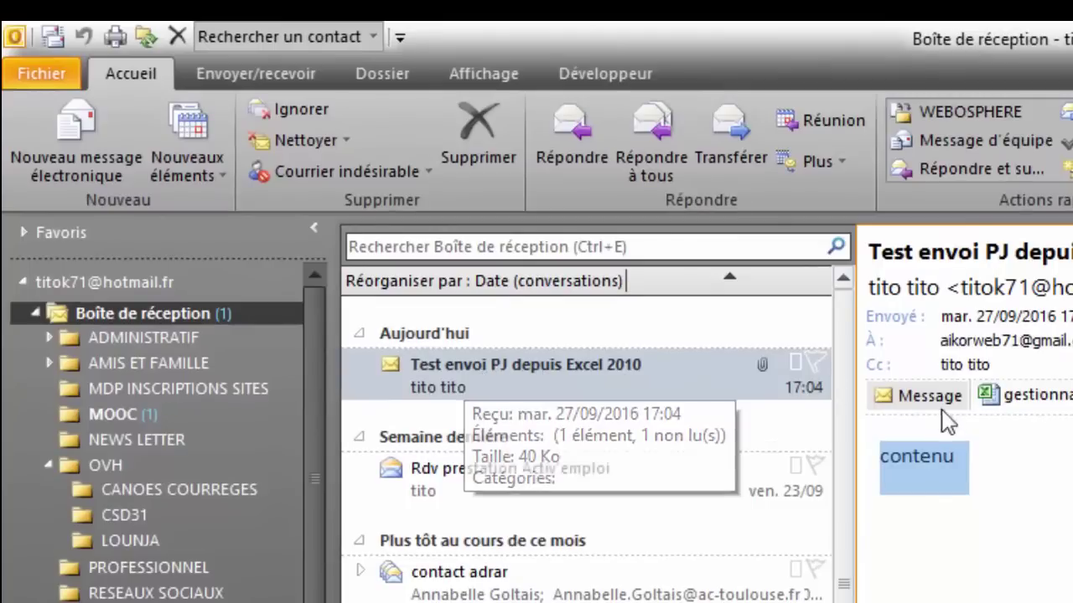
scroll(159, 419, down, 10)
scroll(159, 419, down, 10)
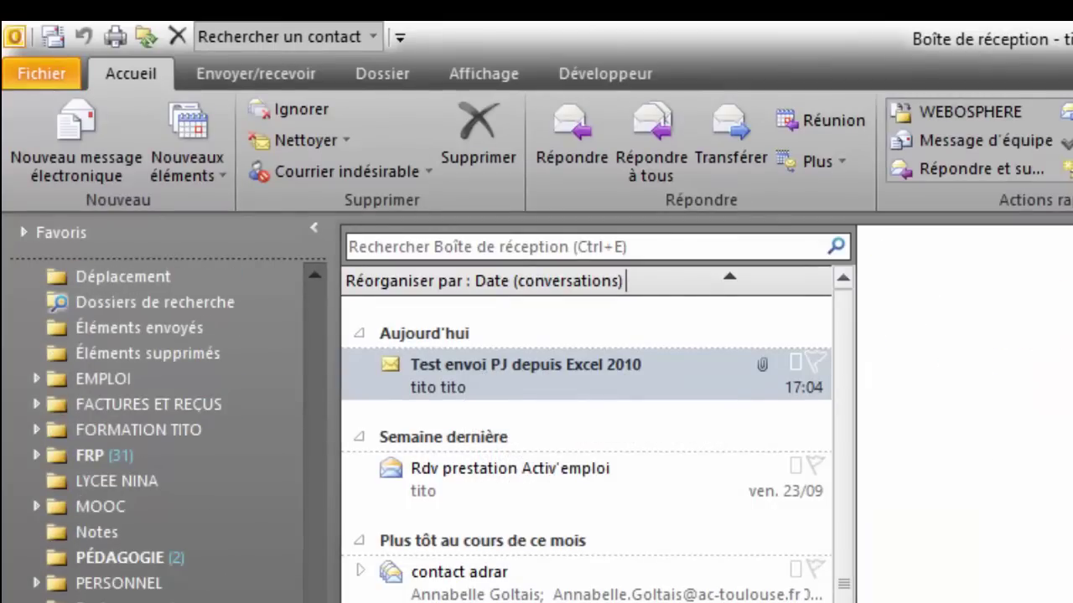
click(535, 357)
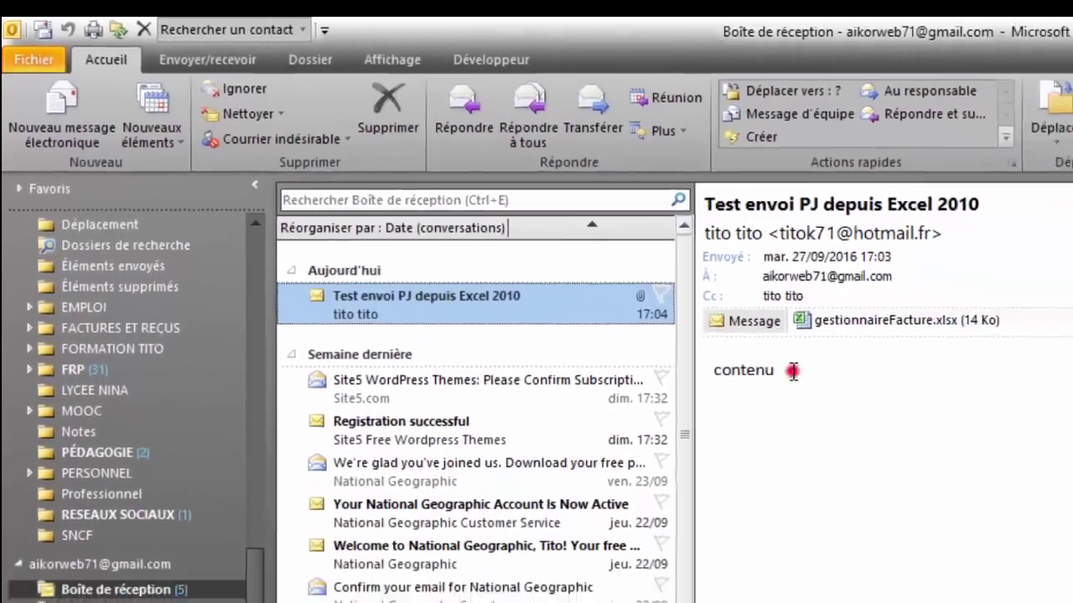
drag(695, 326, 631, 326)
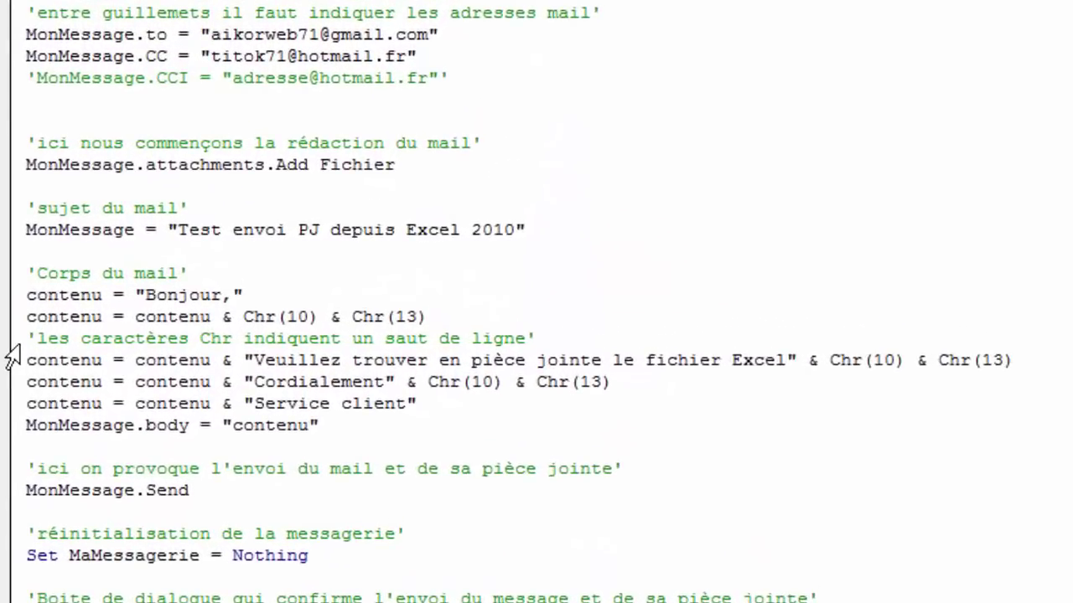
Review the Chr line-break comment, the Corps du mail comment and the lines building the mail body
click(212, 292)
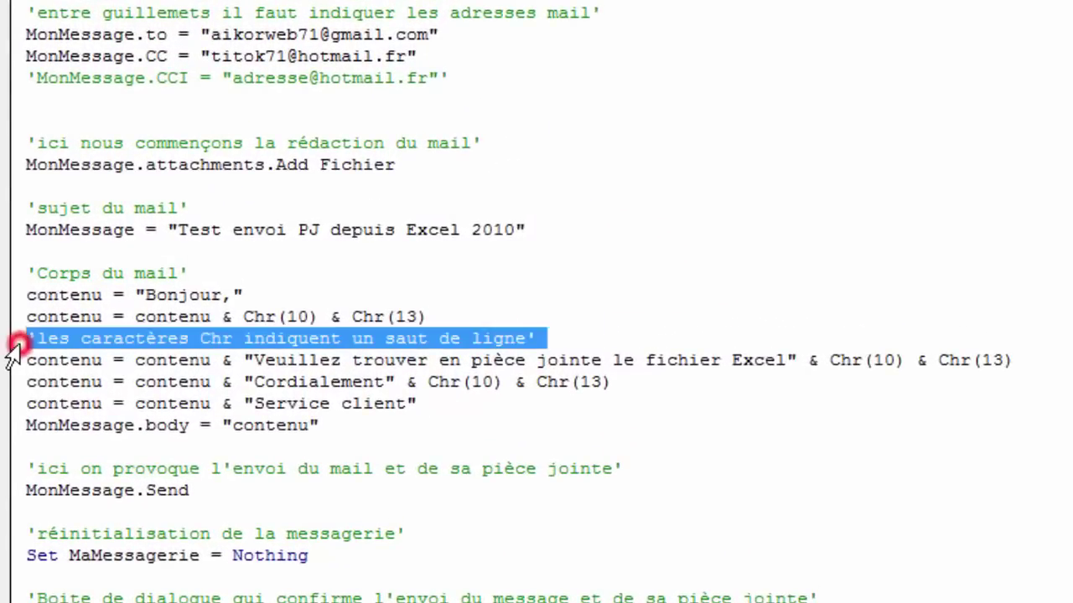
click(8, 275)
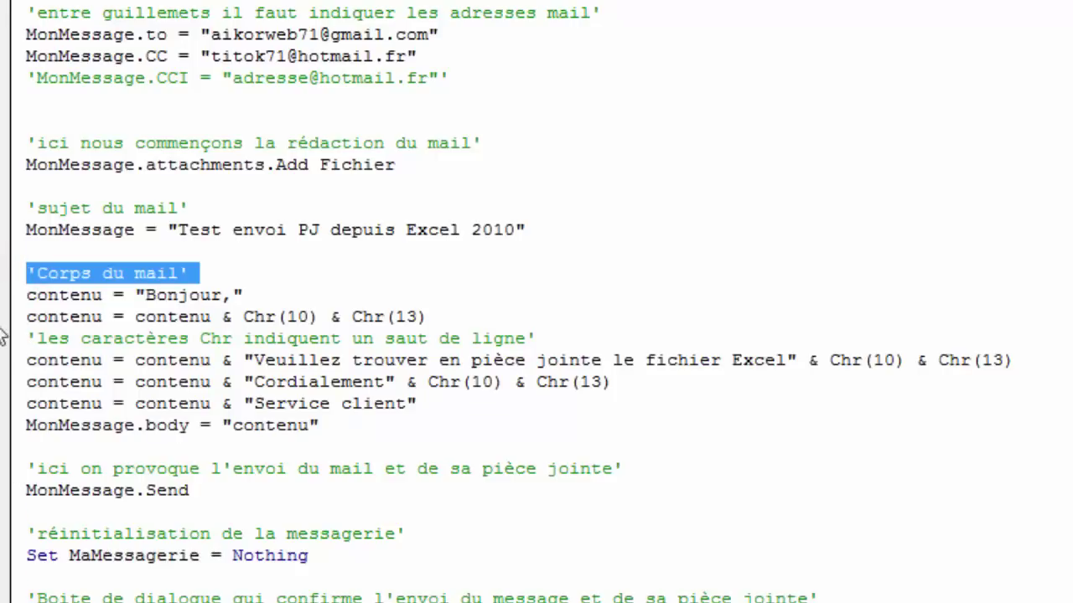
drag(9, 342, 25, 429)
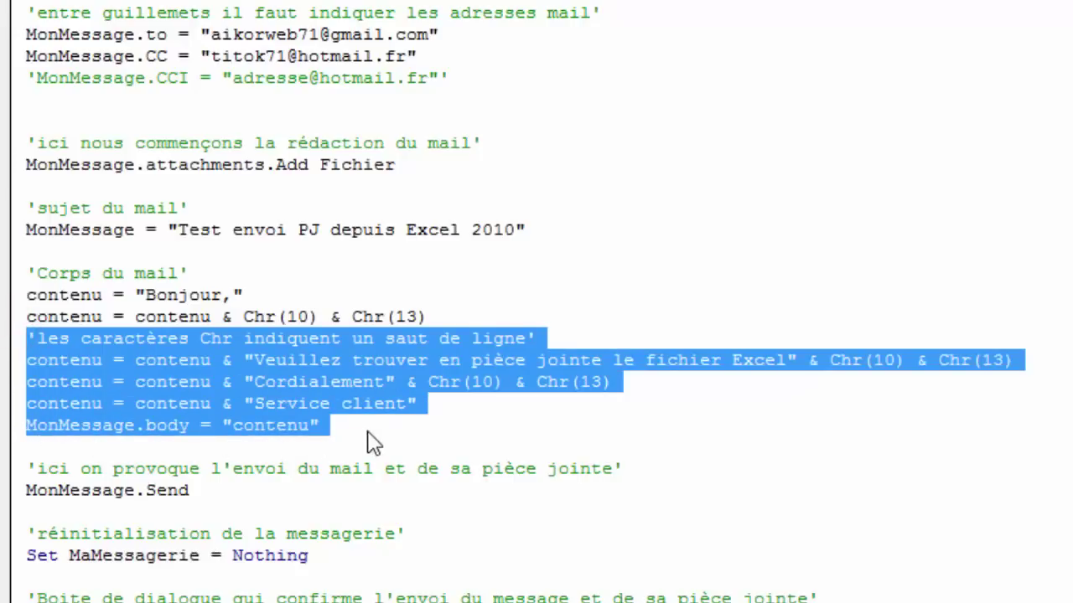
click(276, 388)
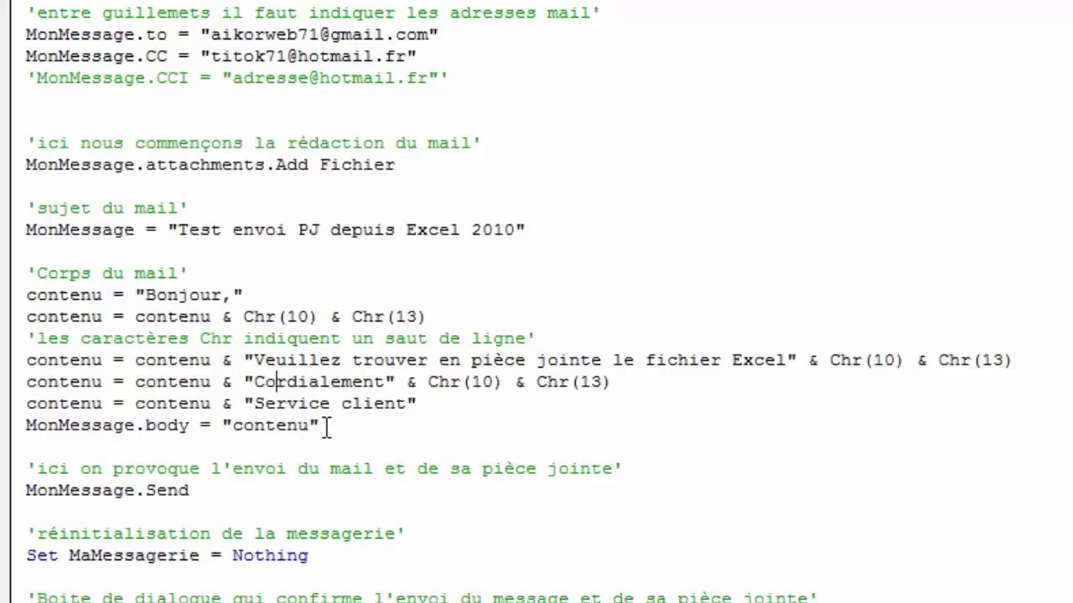
Delete both quotation marks around contenu so the body line uses the variable
click(232, 427)
drag(232, 427, 312, 427)
click(328, 425)
key(BackSpace)
click(228, 428)
key(BackSpace)
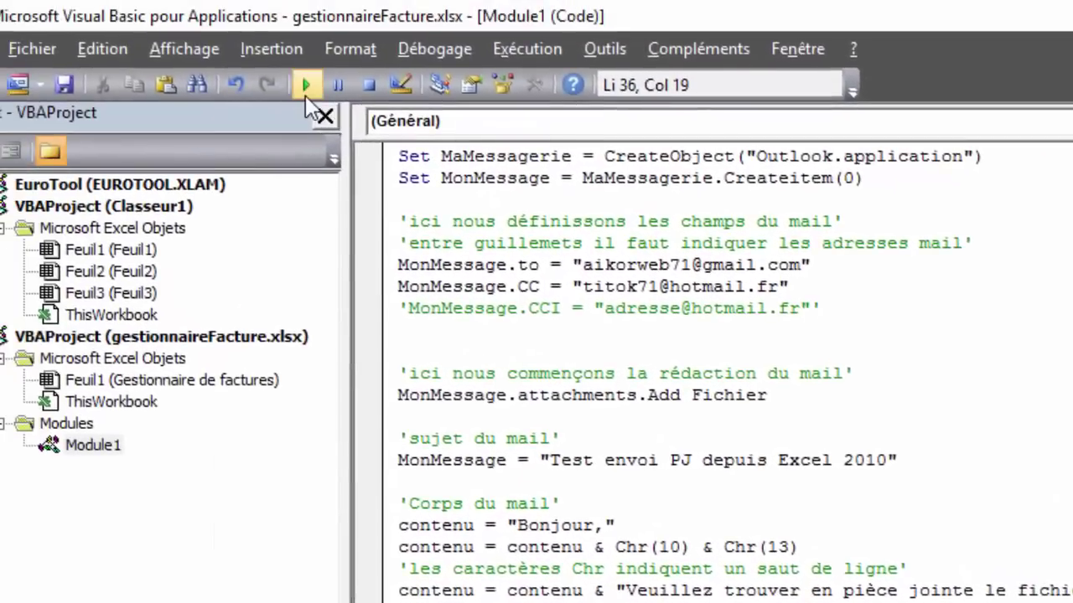
Rerun the macro with gestionnaireFacture.xlsx and dismiss the file-path and mail-sent messages
click(305, 86)
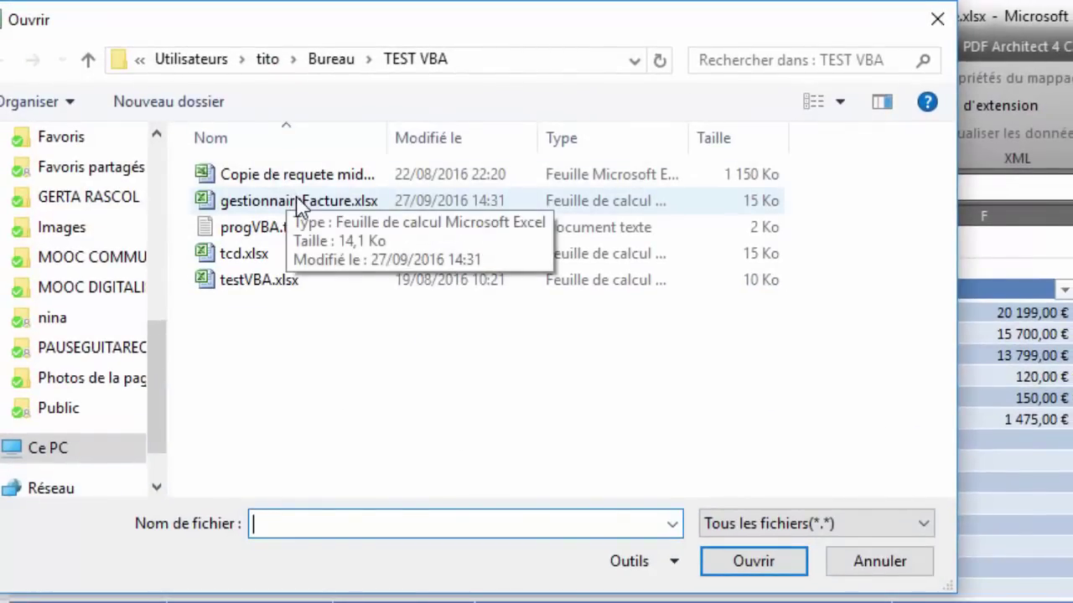
click(302, 201)
click(751, 564)
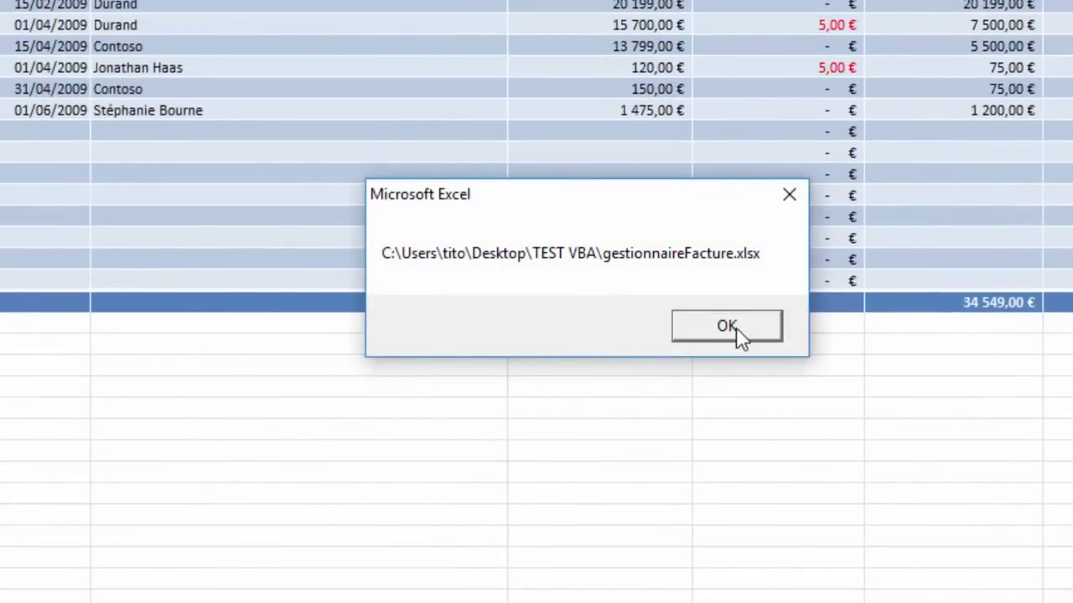
click(738, 331)
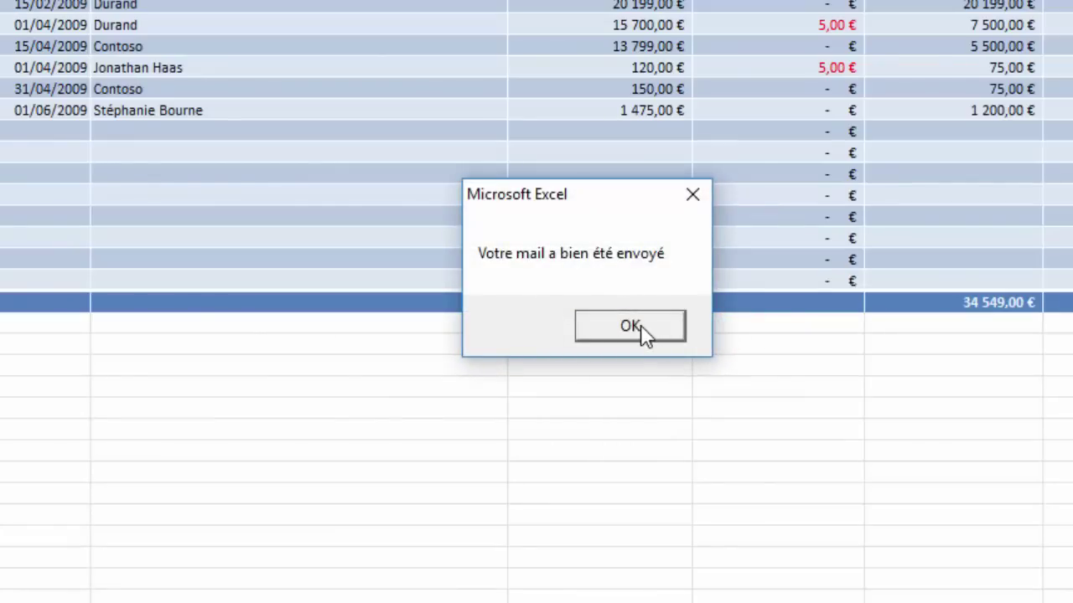
click(641, 329)
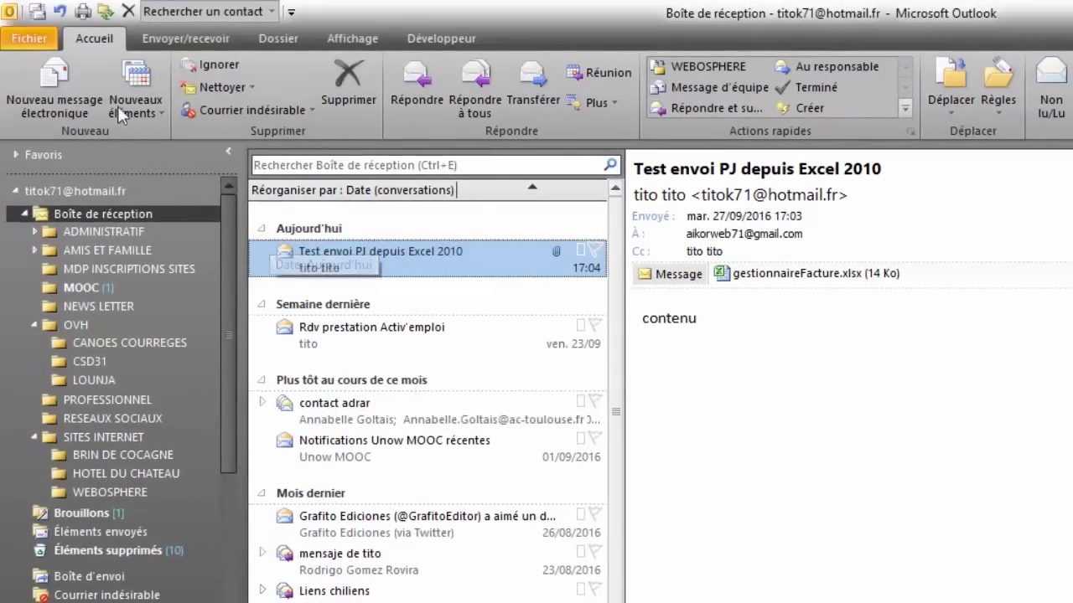
Fetch new mail, open the 17:30 test message and highlight its body text
click(37, 12)
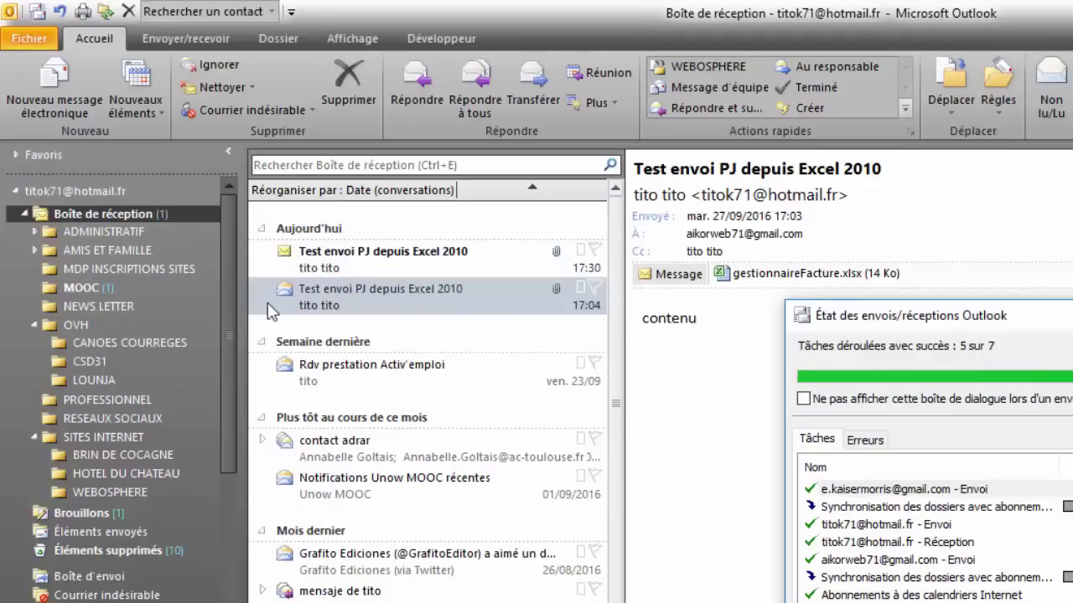
click(367, 268)
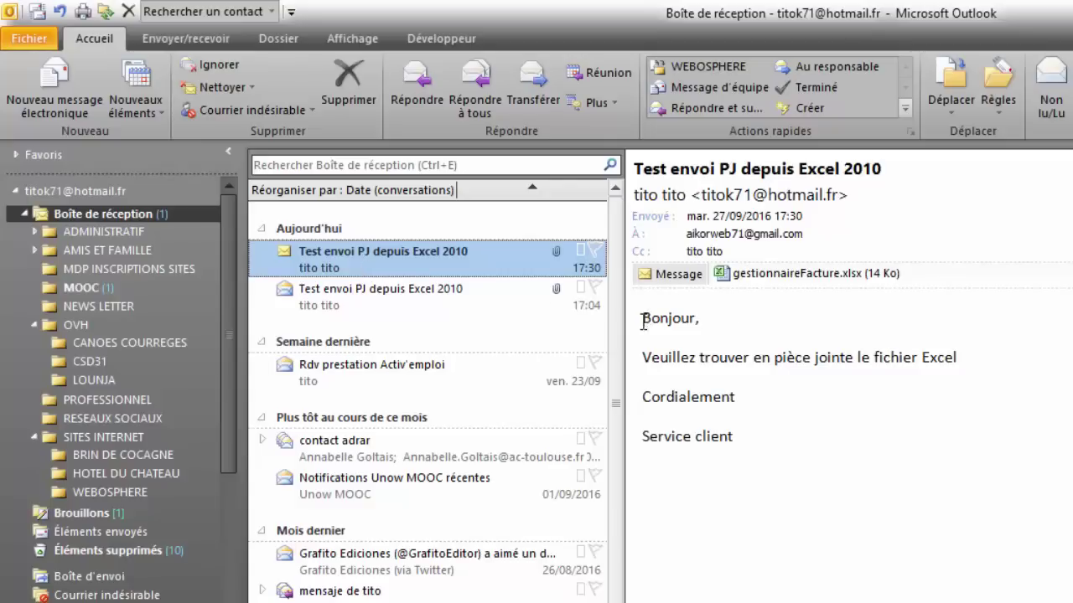
drag(643, 322, 742, 467)
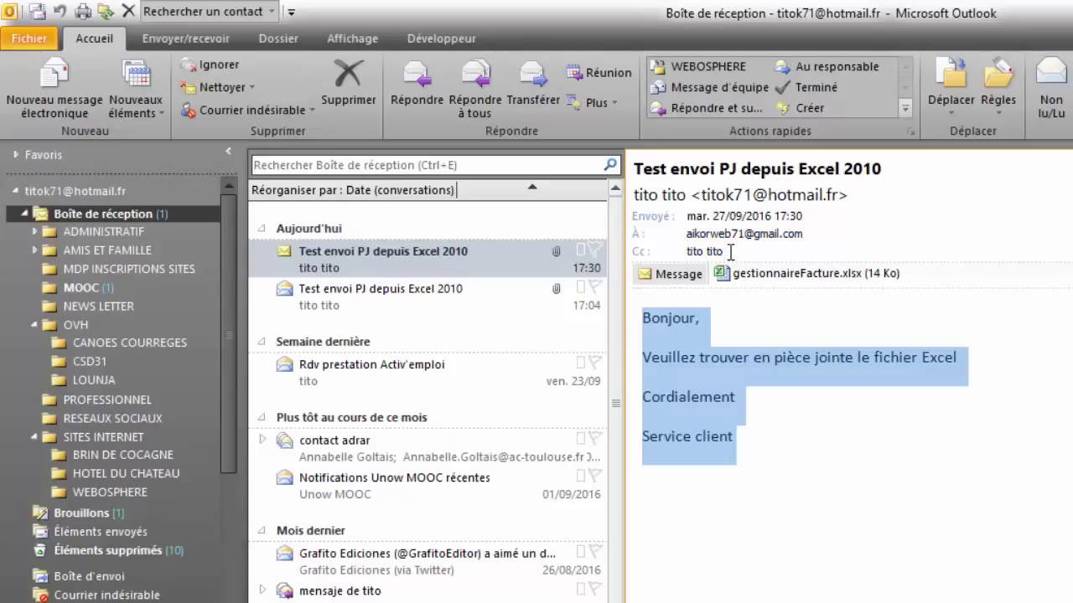
Preview the attached gestionnaireFacture.xlsx, then switch to the recipient account's inbox
click(788, 273)
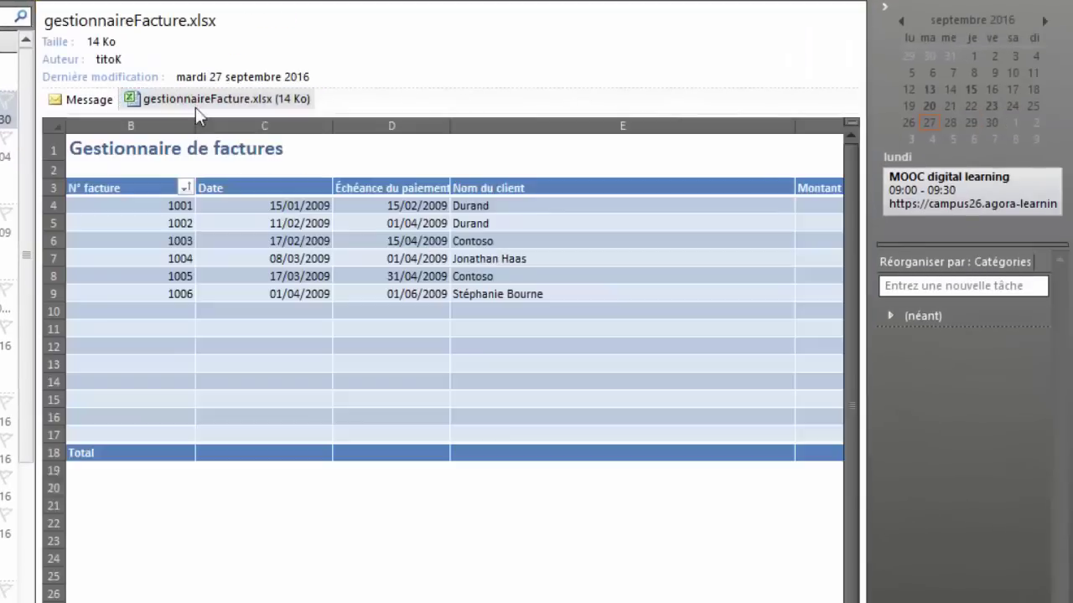
click(245, 332)
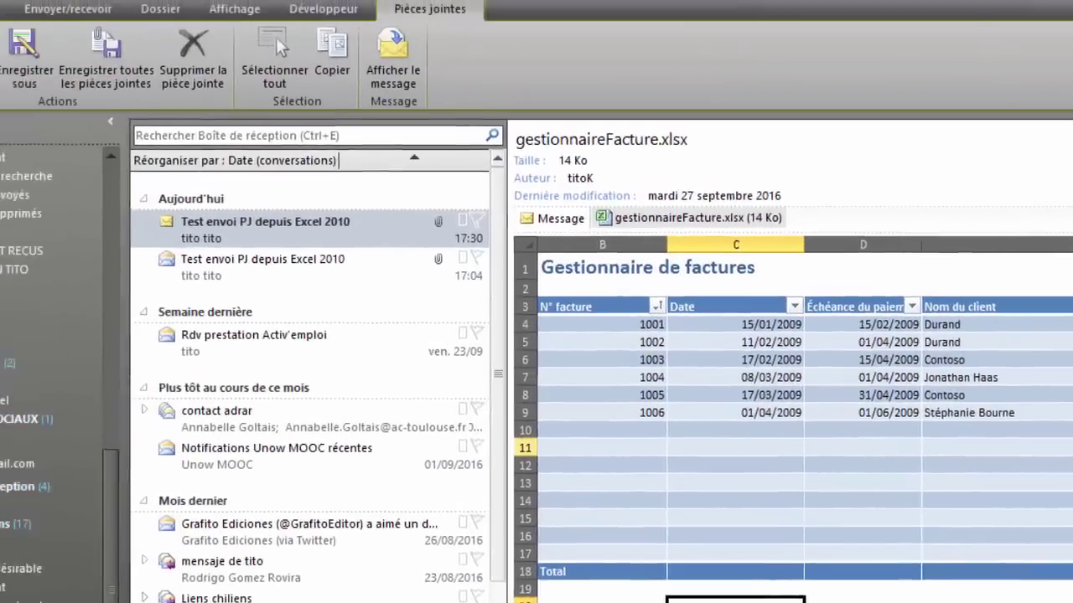
click(63, 516)
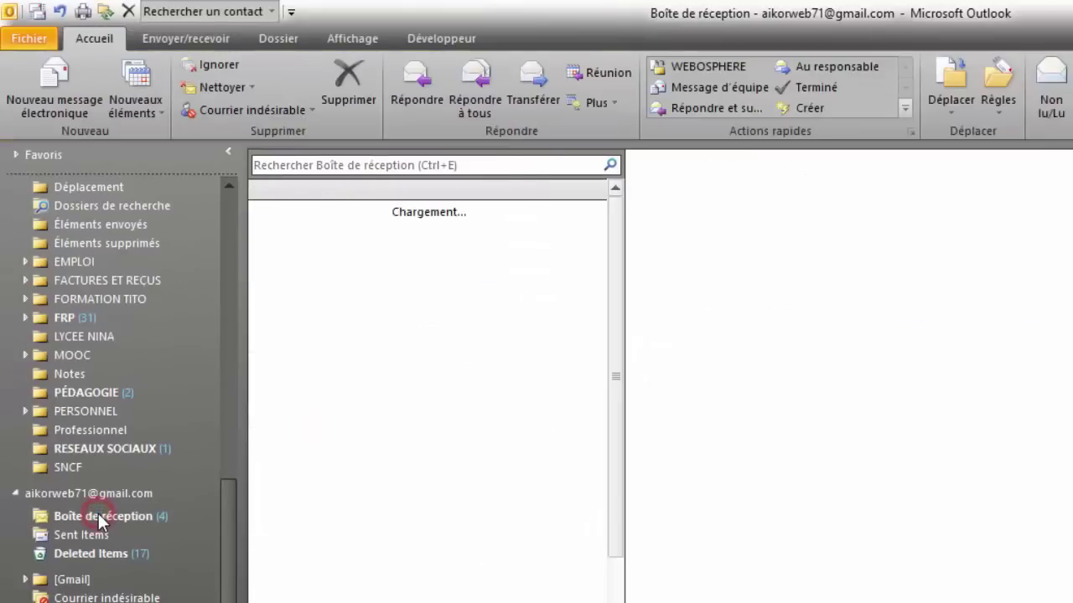
Open the 17:30 message there, preview its invoice attachment and highlight all four body lines
click(395, 255)
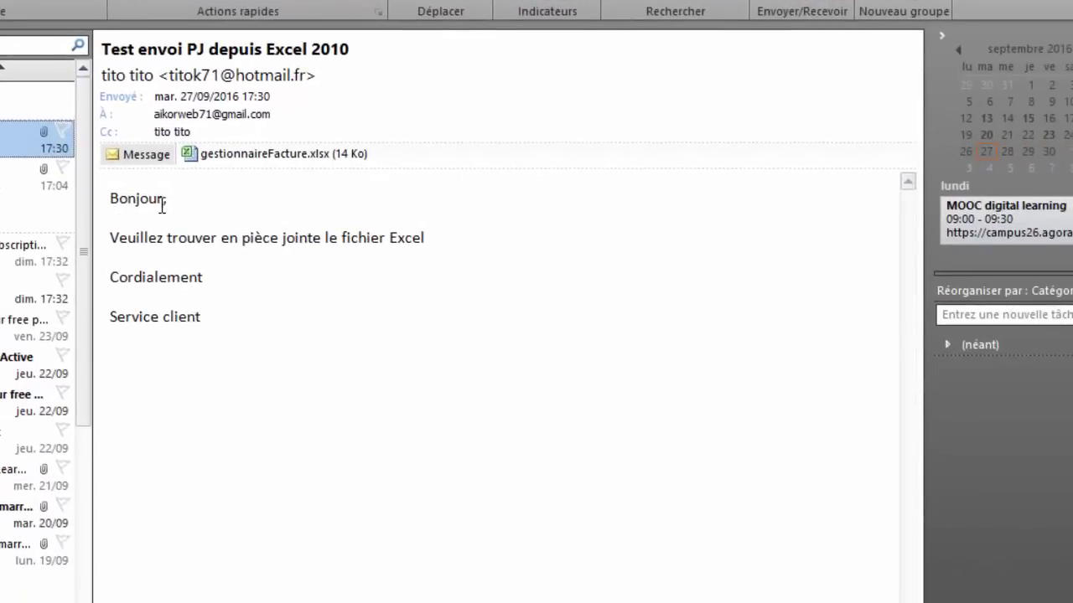
click(214, 156)
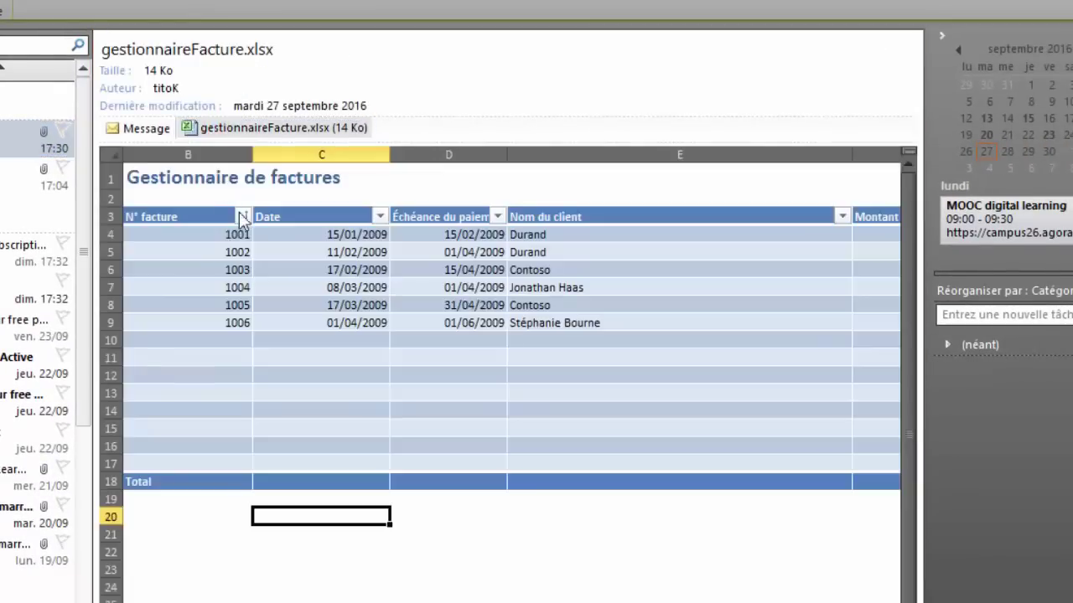
click(140, 128)
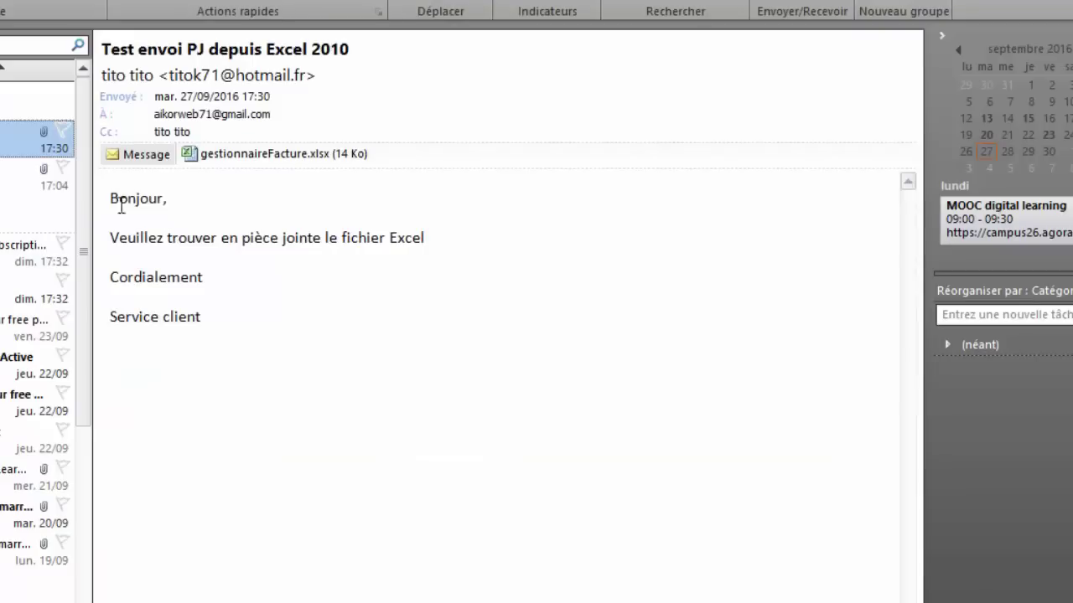
drag(110, 198, 218, 325)
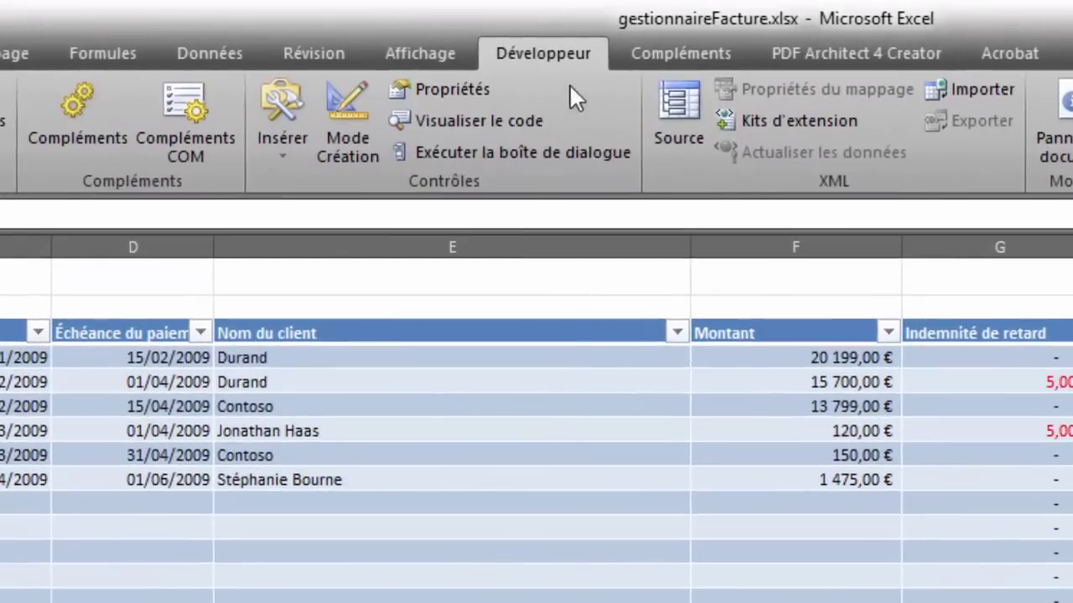
Draw a form-control button just below the invoice table's total row
click(284, 143)
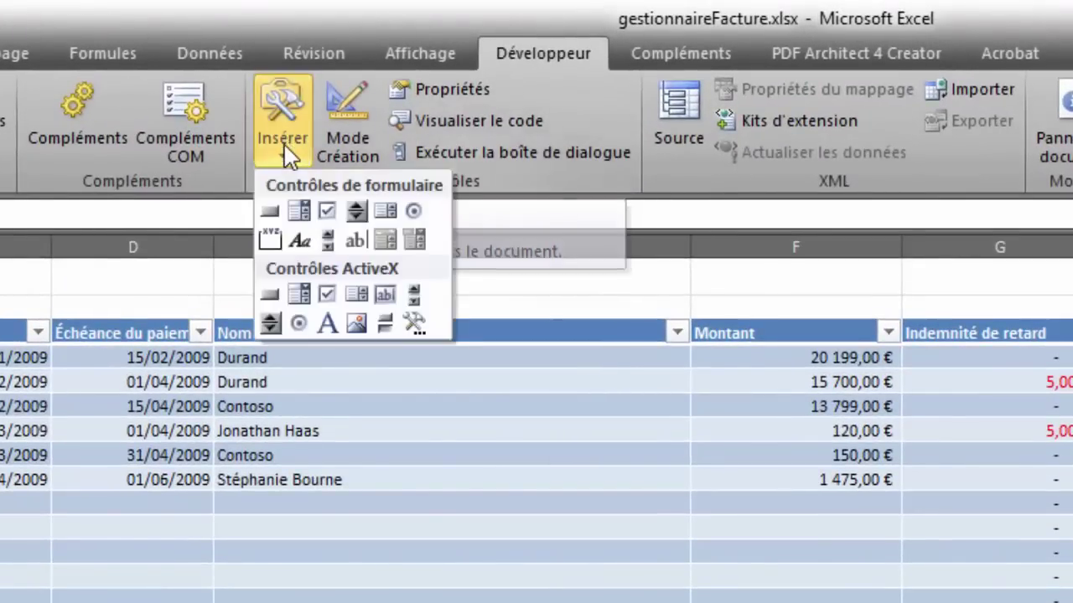
click(270, 211)
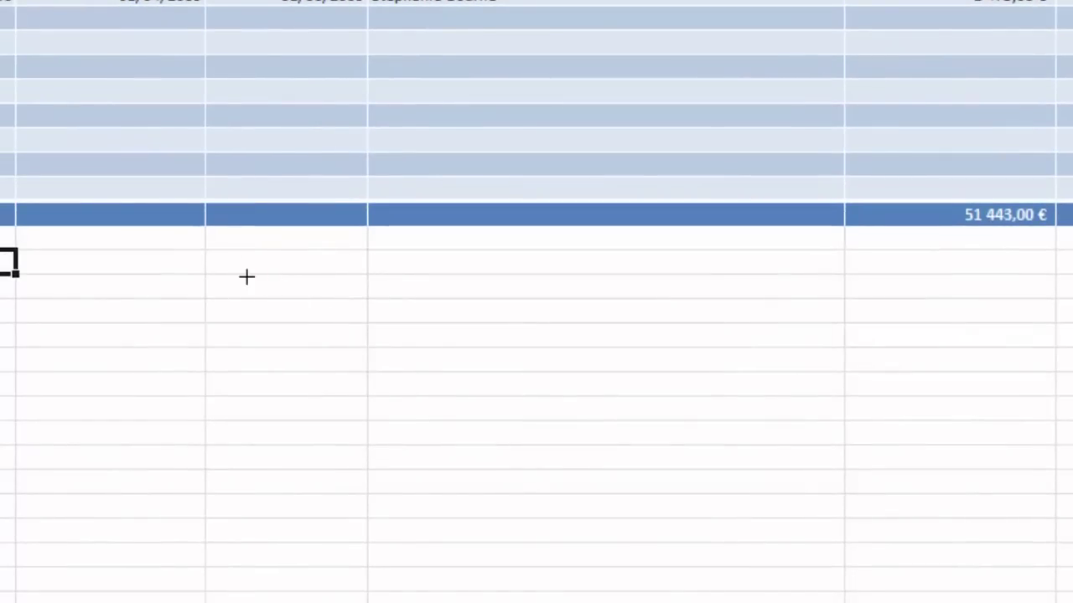
mouse_move(246, 277)
mouse_down()
mouse_move(390, 319)
mouse_move(511, 333)
mouse_up()
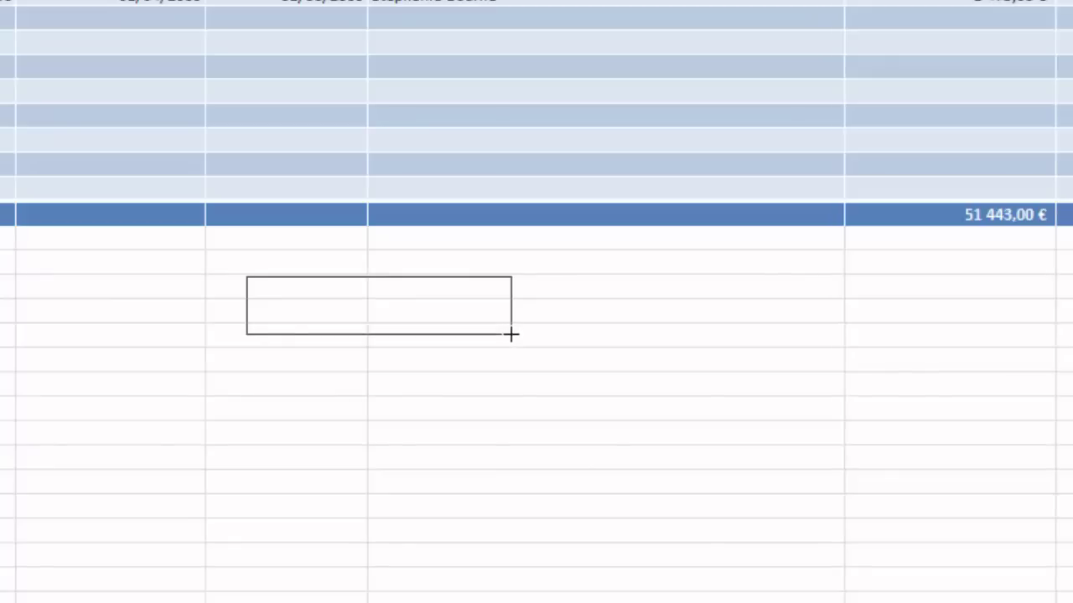
drag(511, 334, 511, 333)
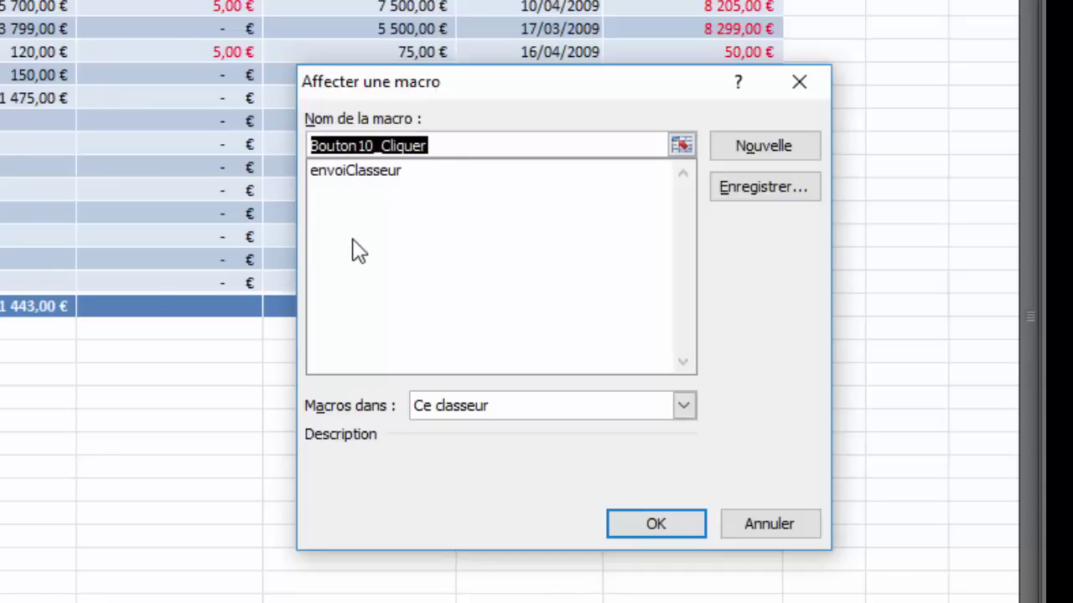
Assign the envoiClasseur macro from Ce classeur to the new button
click(367, 176)
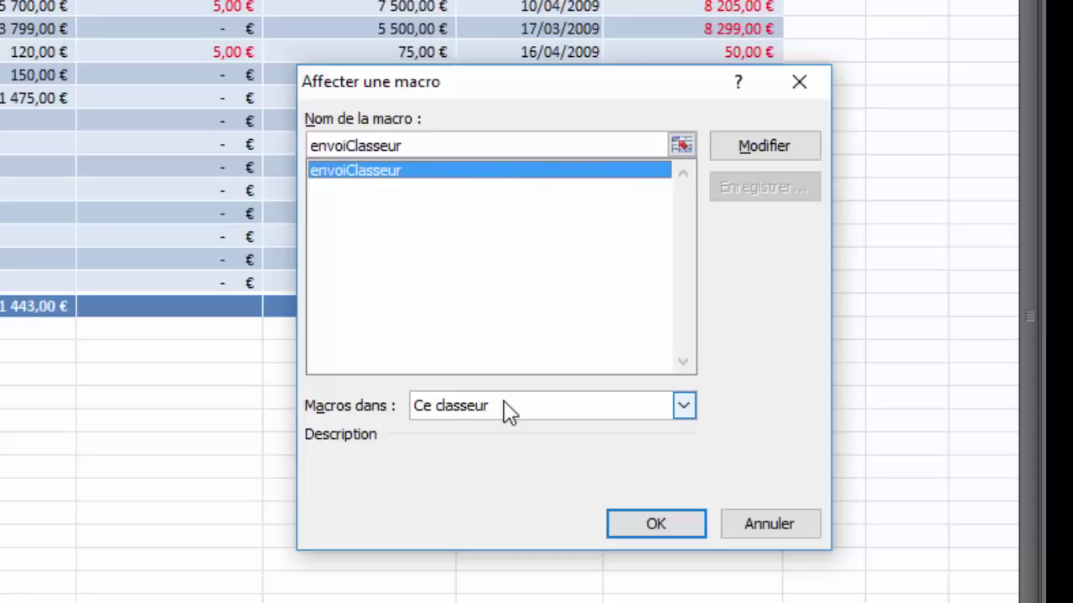
click(508, 410)
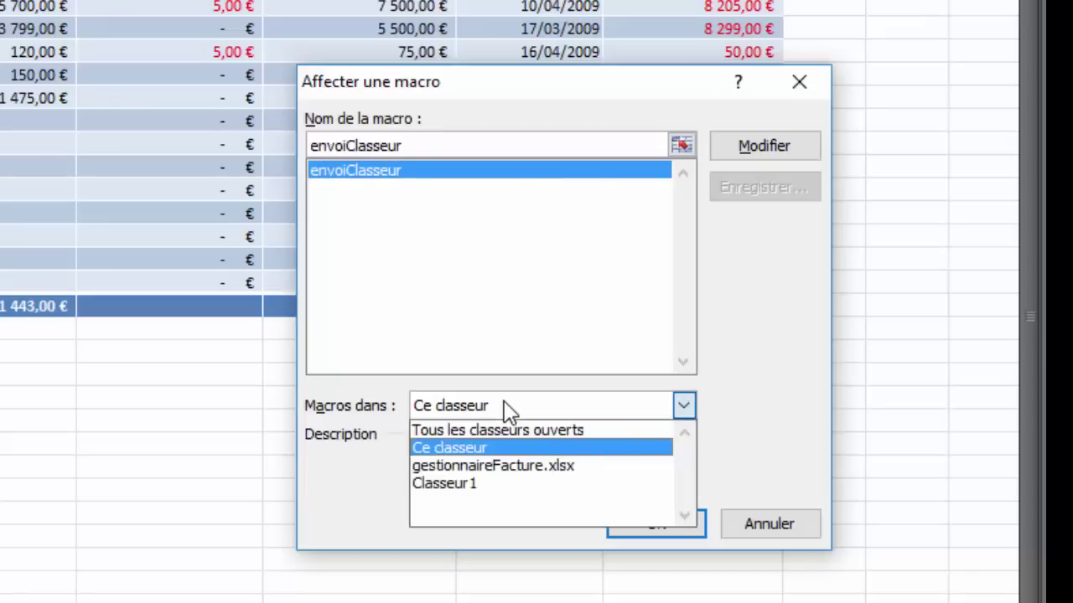
click(494, 467)
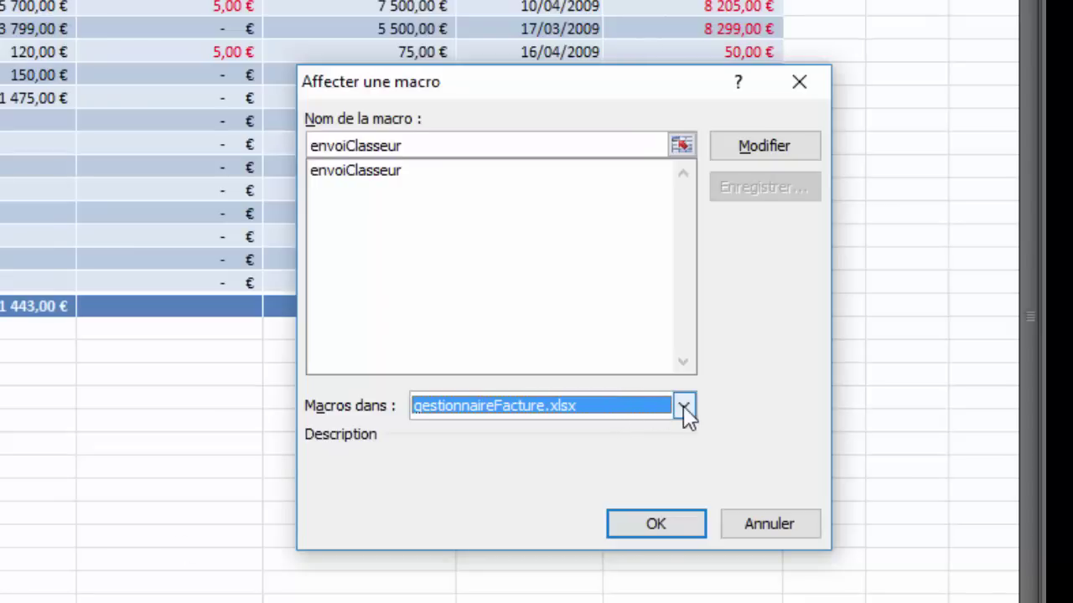
click(683, 406)
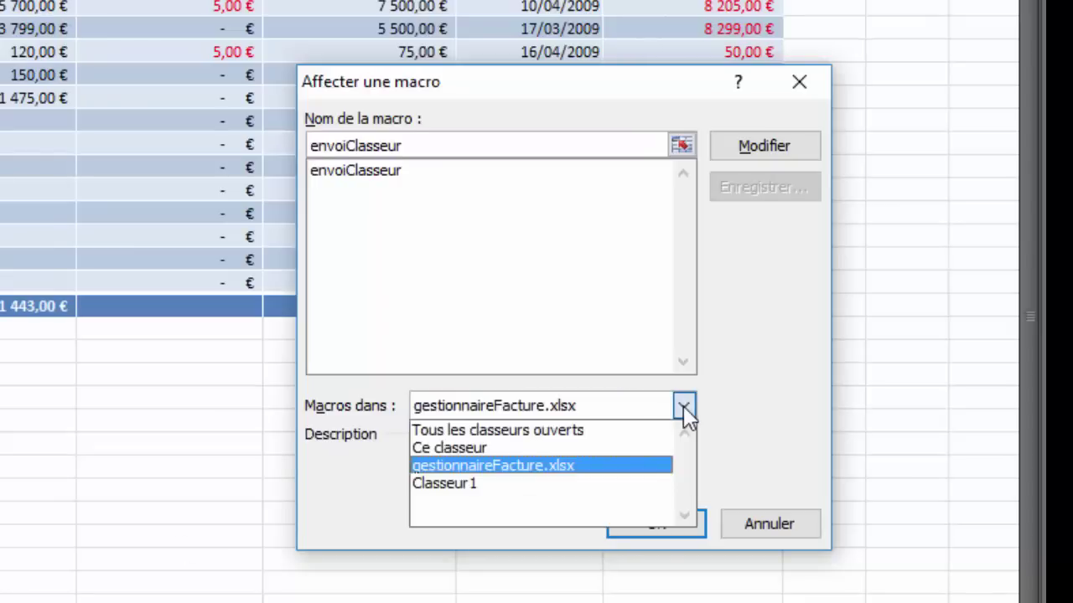
click(458, 460)
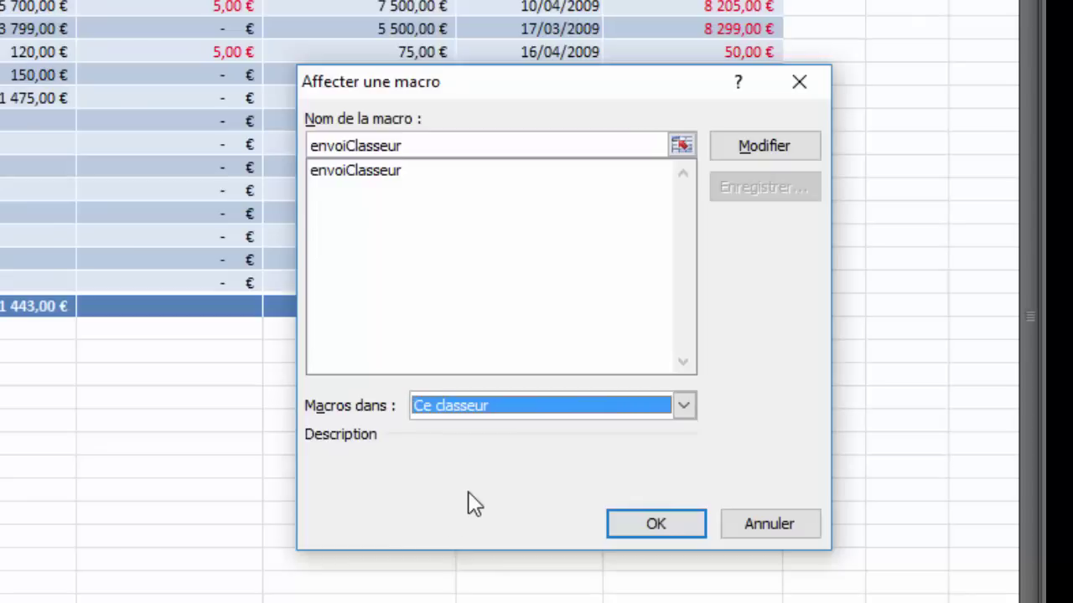
click(352, 175)
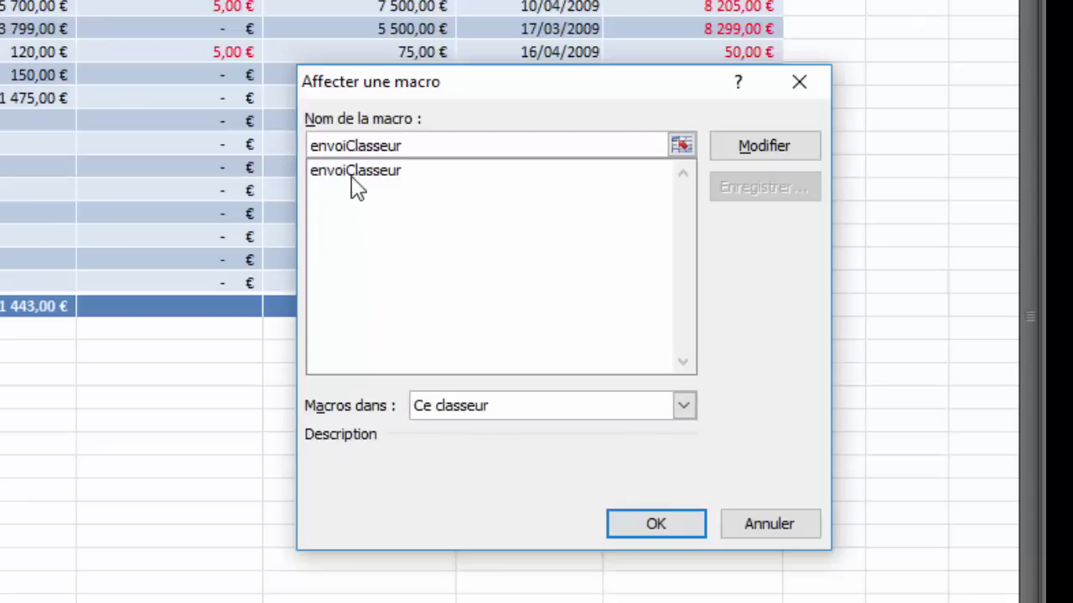
click(664, 526)
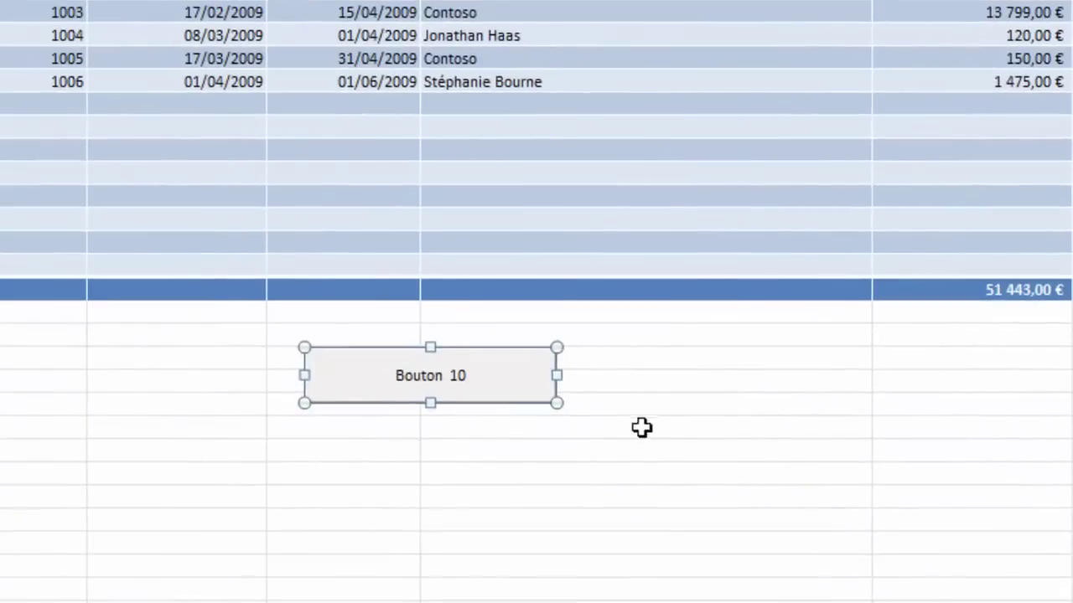
Replace the Bouton 10 label with 'Envoyer mail'
click(467, 376)
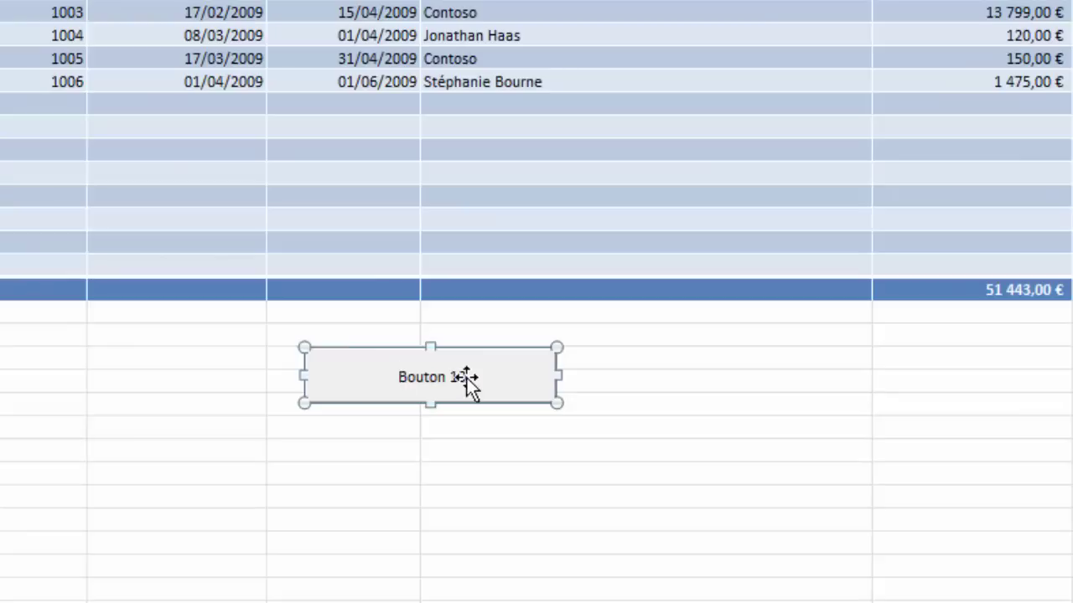
drag(467, 376, 362, 365)
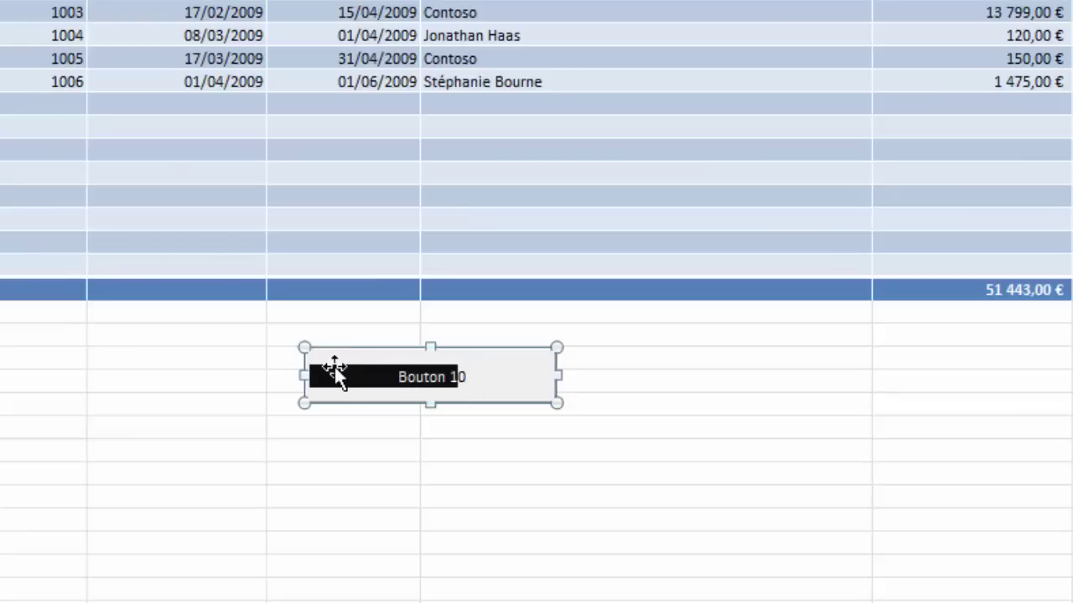
key(BackSpace)
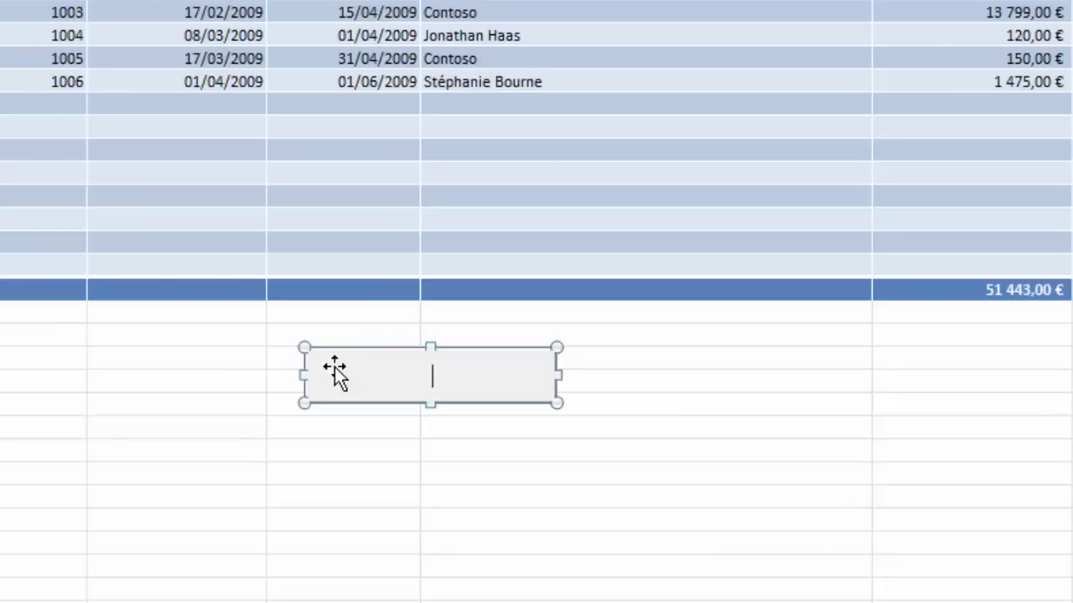
text(E)
text(nvoyer )
text(mail)
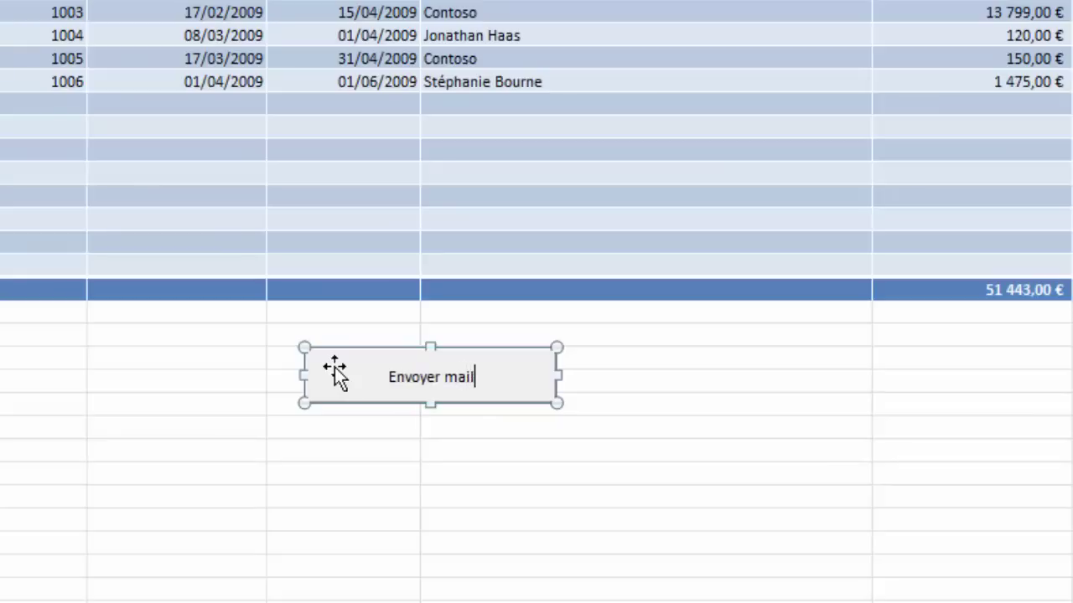
click(549, 402)
Widen the button slightly and select its label text
drag(549, 402, 562, 404)
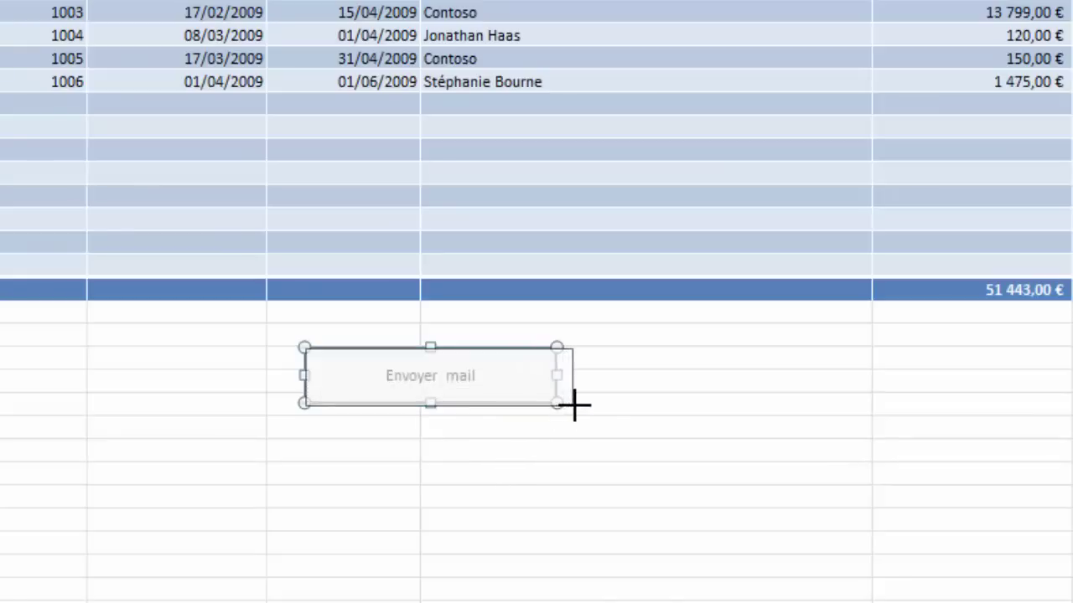
drag(562, 404, 558, 405)
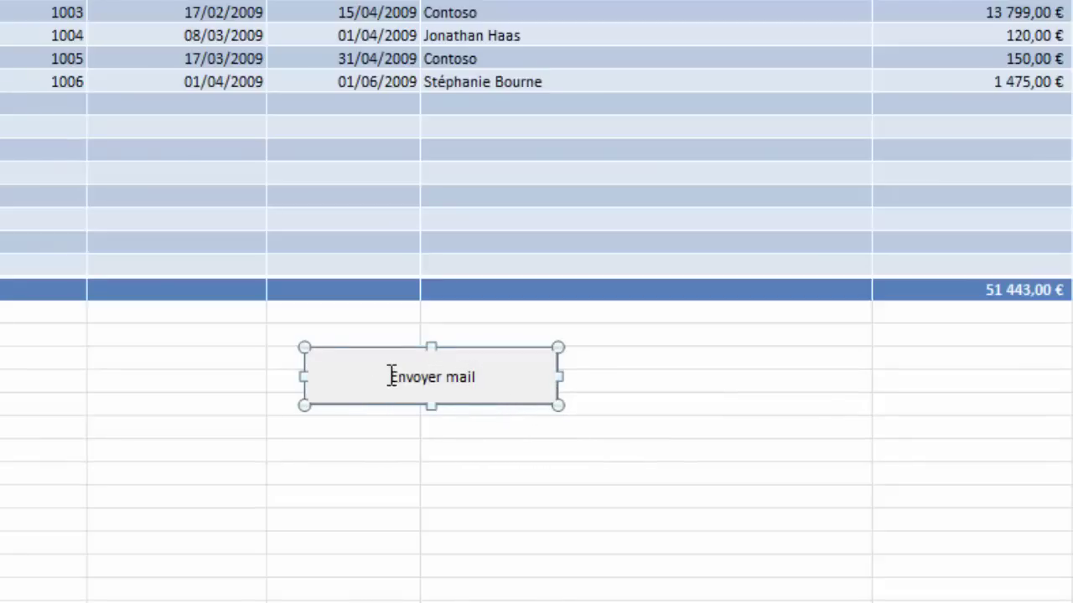
drag(389, 377, 491, 382)
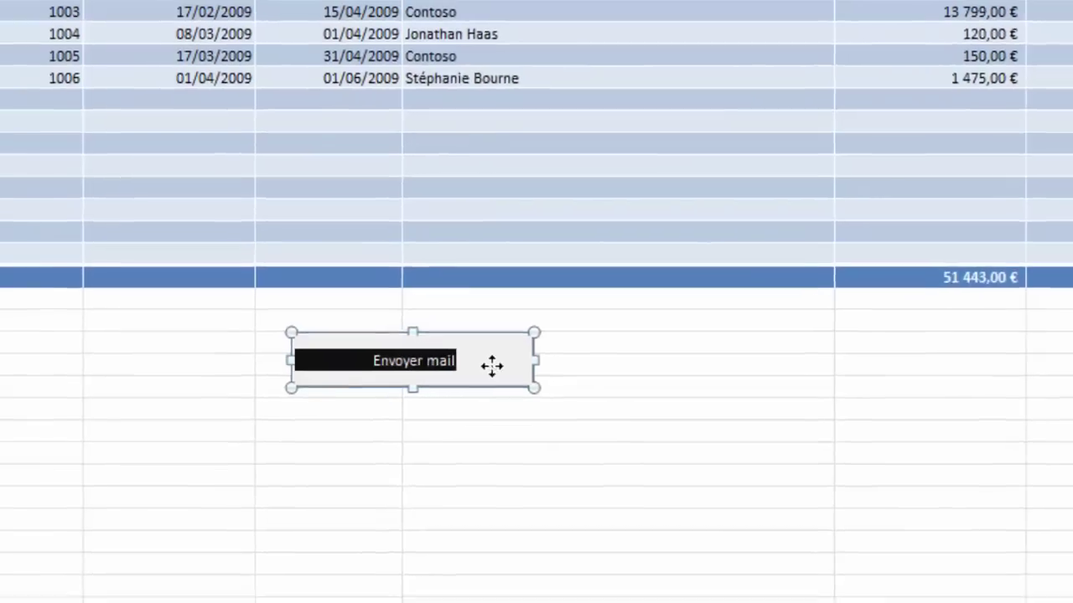
Format the Envoyer mail button's label as bold, size 14, via Format de contrôle
right_click(514, 383)
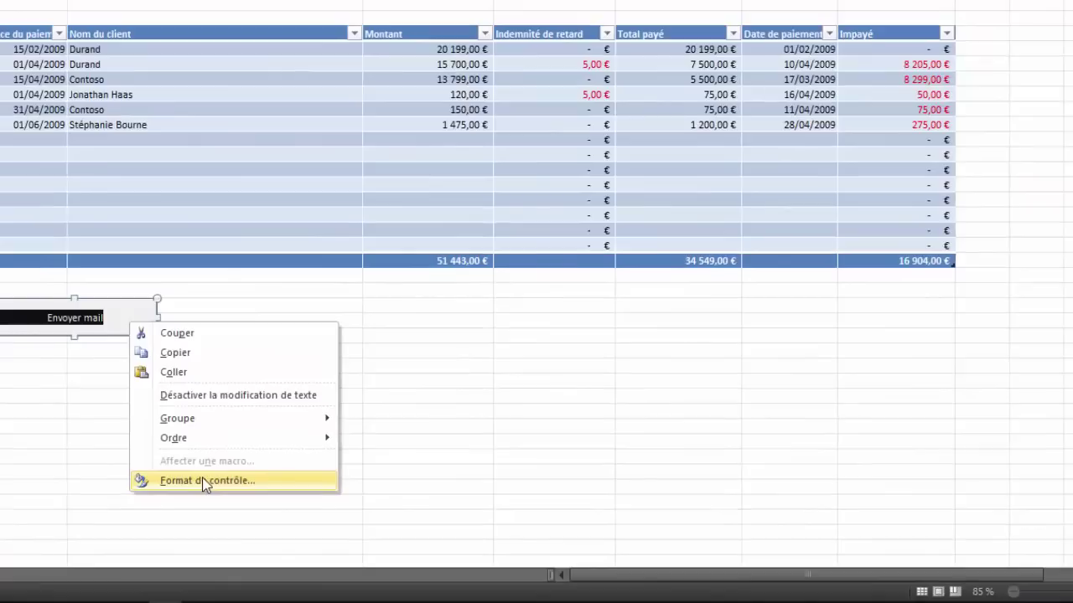
click(204, 484)
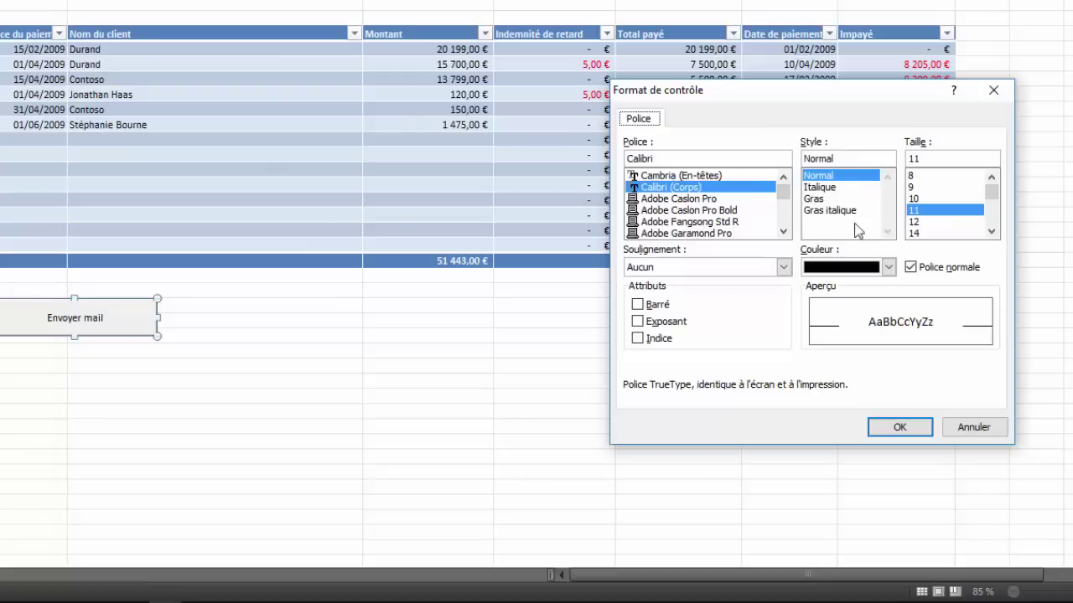
click(921, 233)
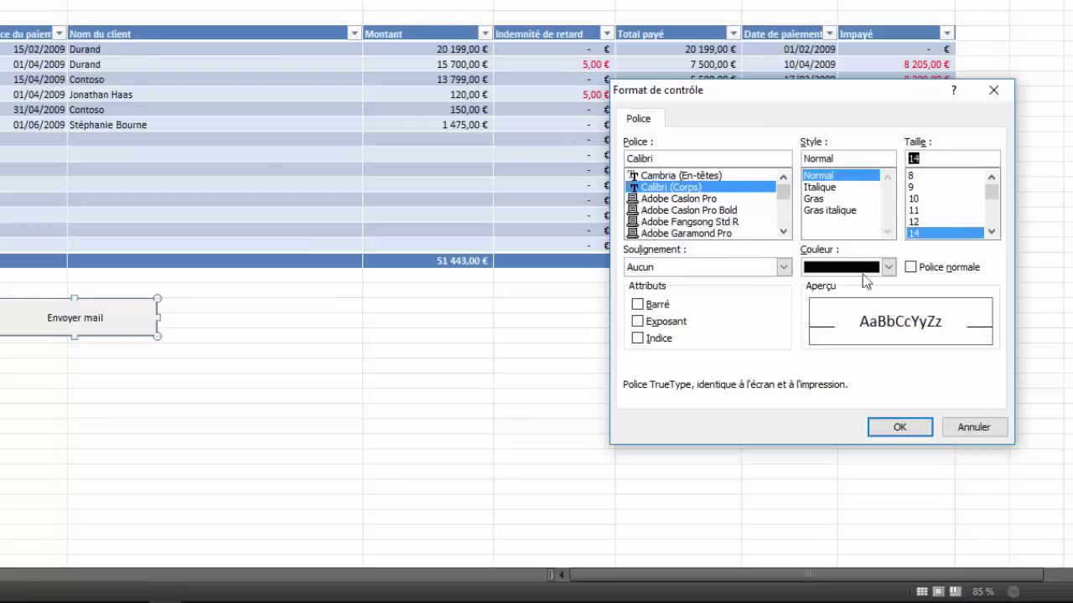
click(817, 201)
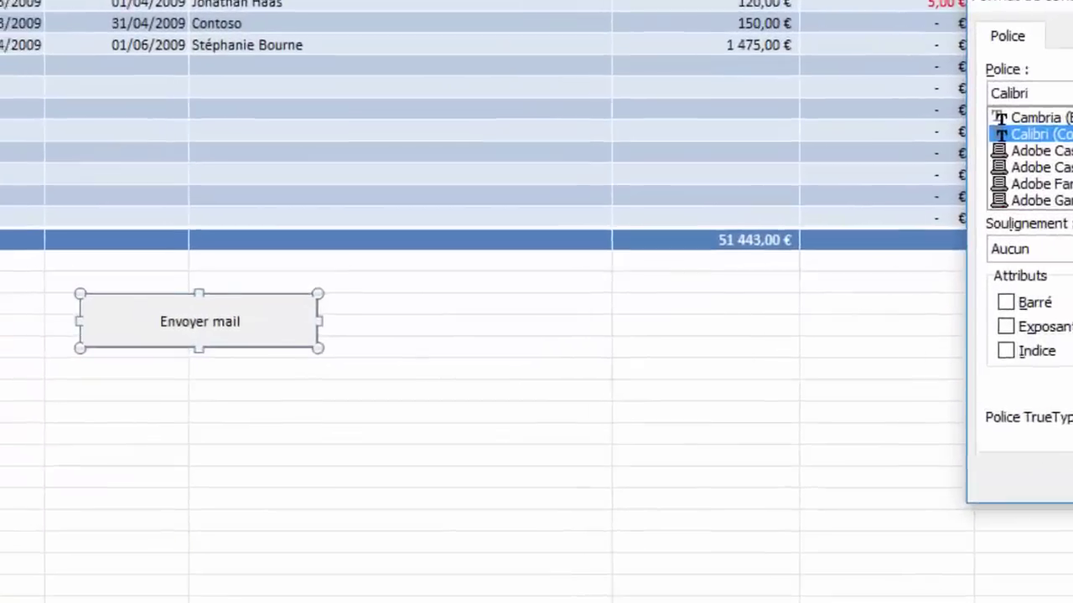
click(898, 424)
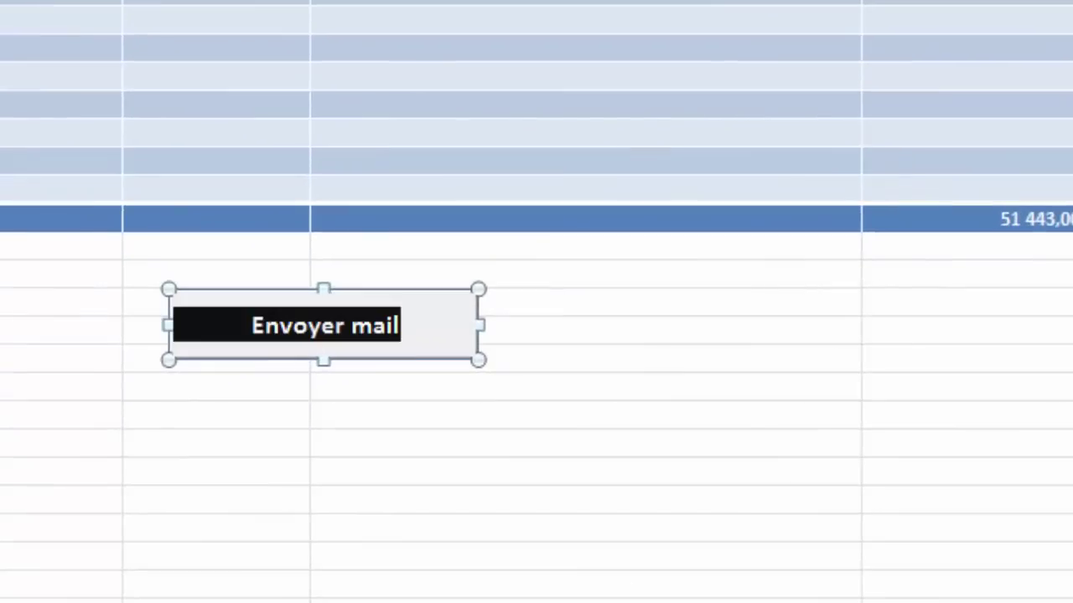
click(461, 423)
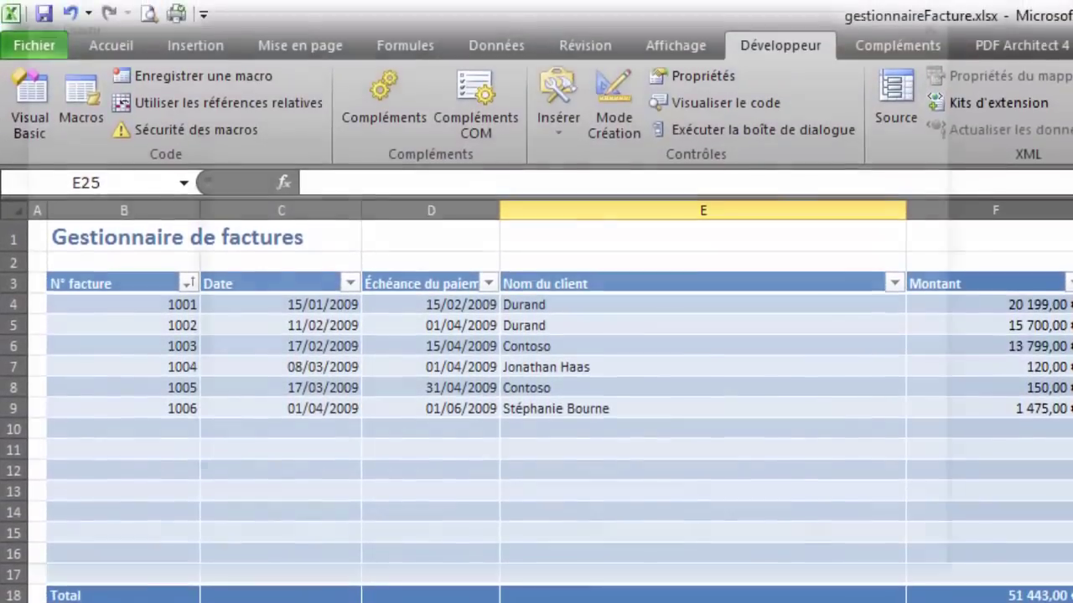
Use the Envoyer mail button to send gestionnaireFacture.xlsx from TEST VBA, clearing both messages
click(535, 593)
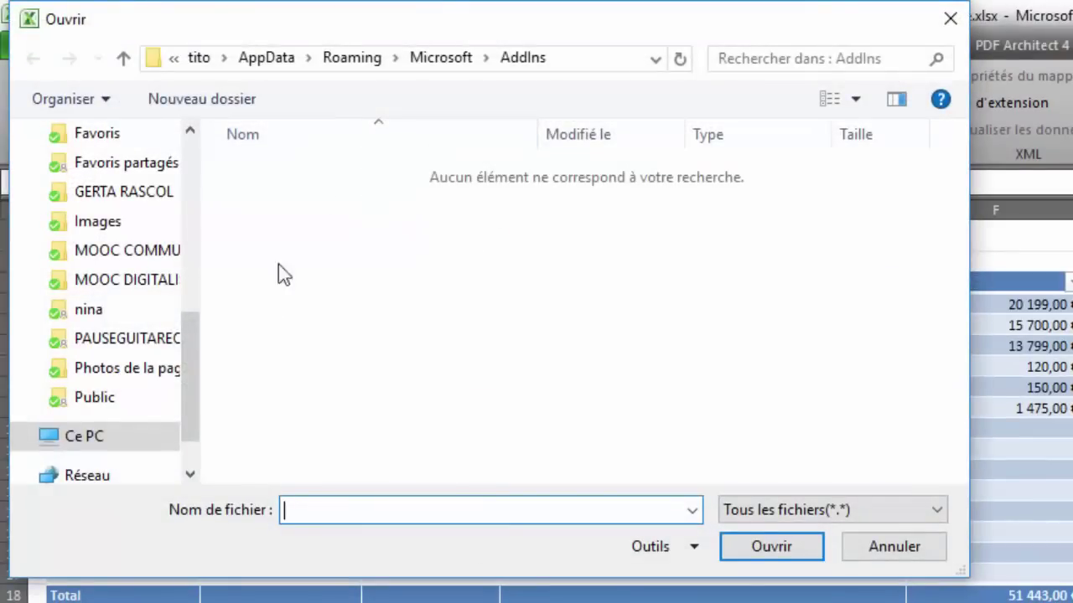
mouse_move(117, 385)
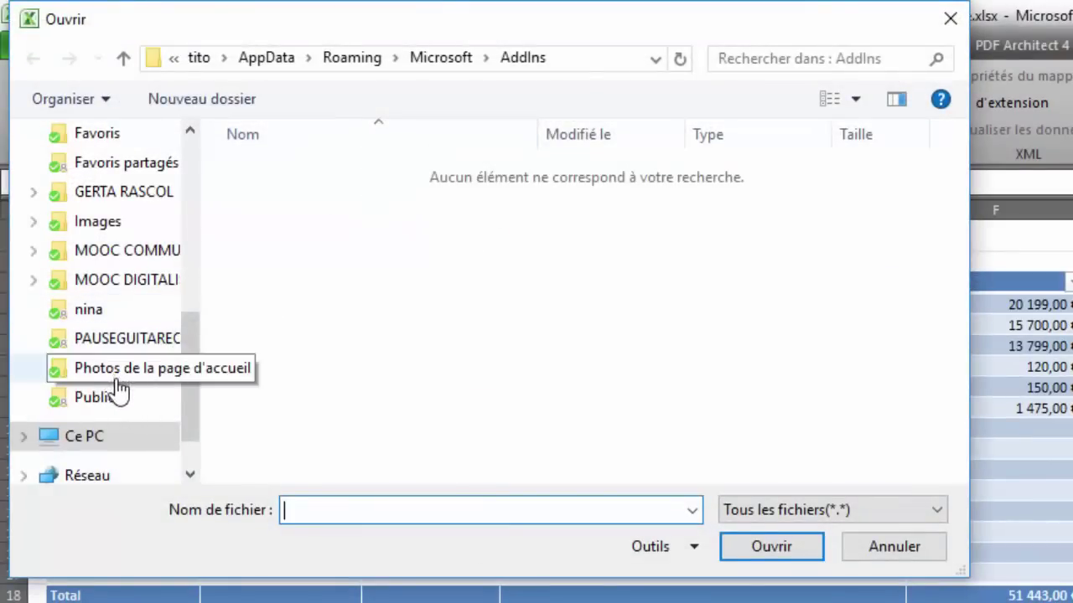
scroll(117, 385, up, 1)
scroll(117, 387, up, 1)
scroll(119, 393, up, 1)
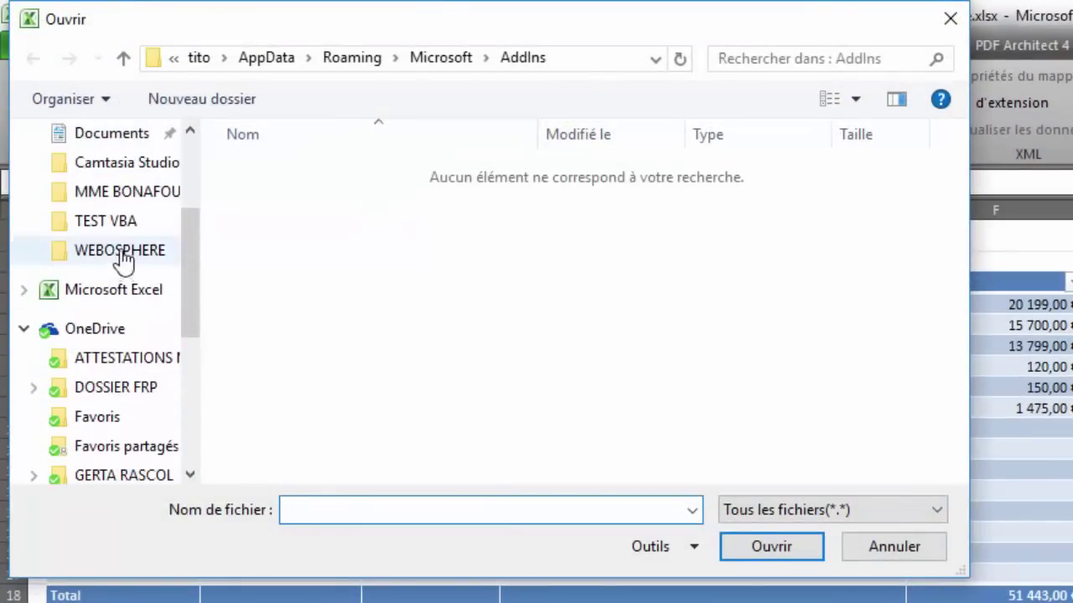
click(120, 221)
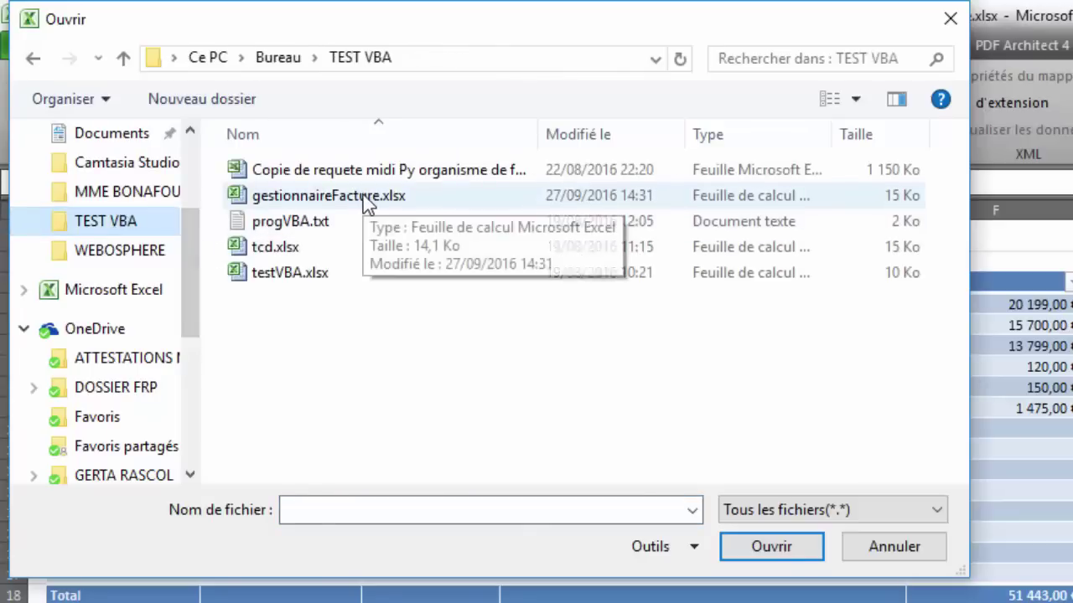
click(340, 206)
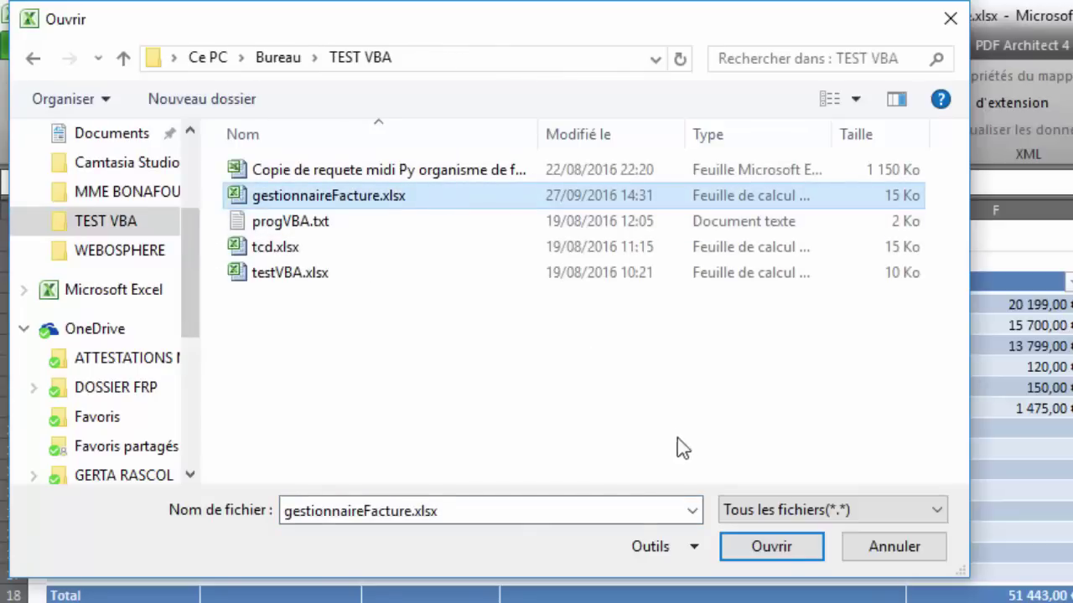
click(777, 546)
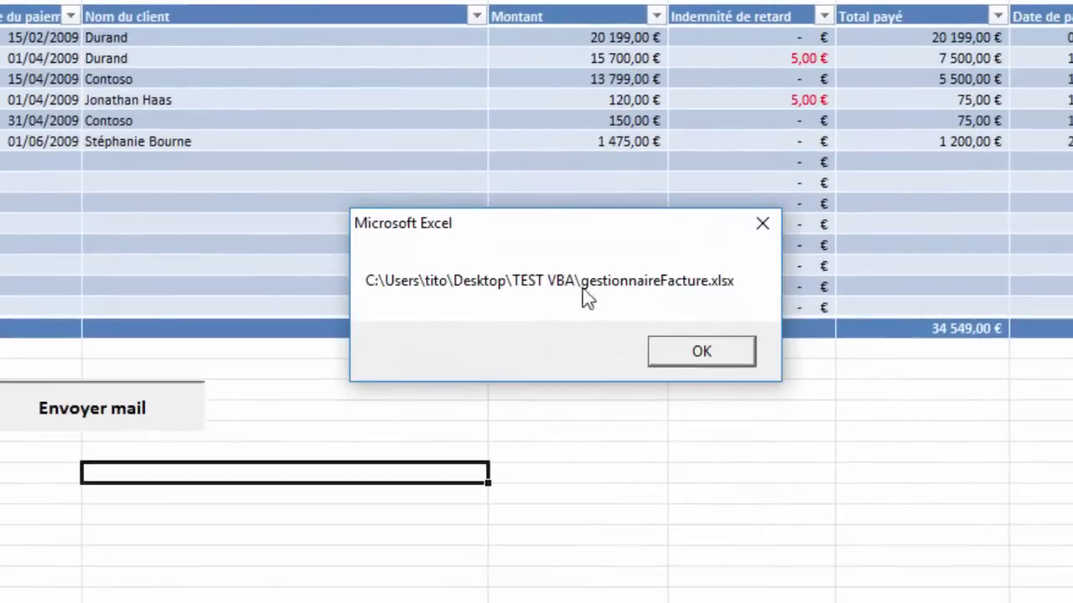
click(692, 356)
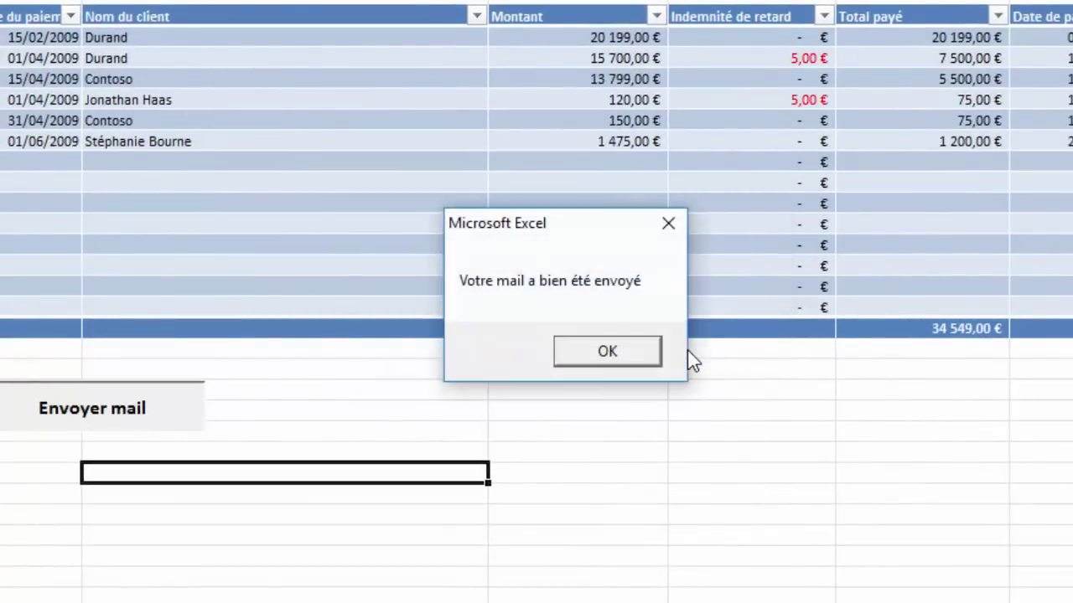
click(617, 354)
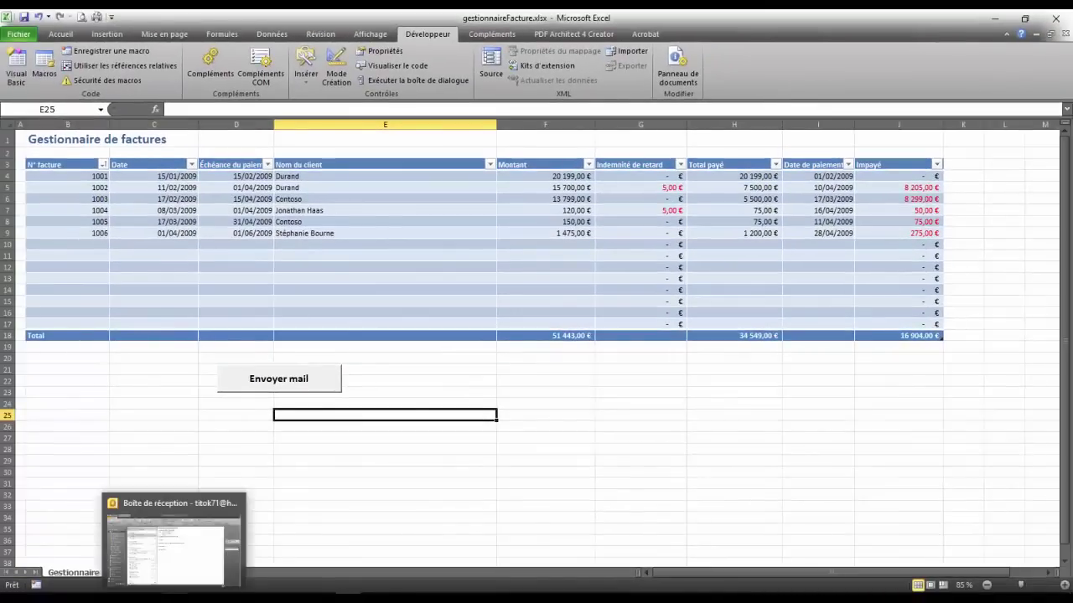
click(175, 540)
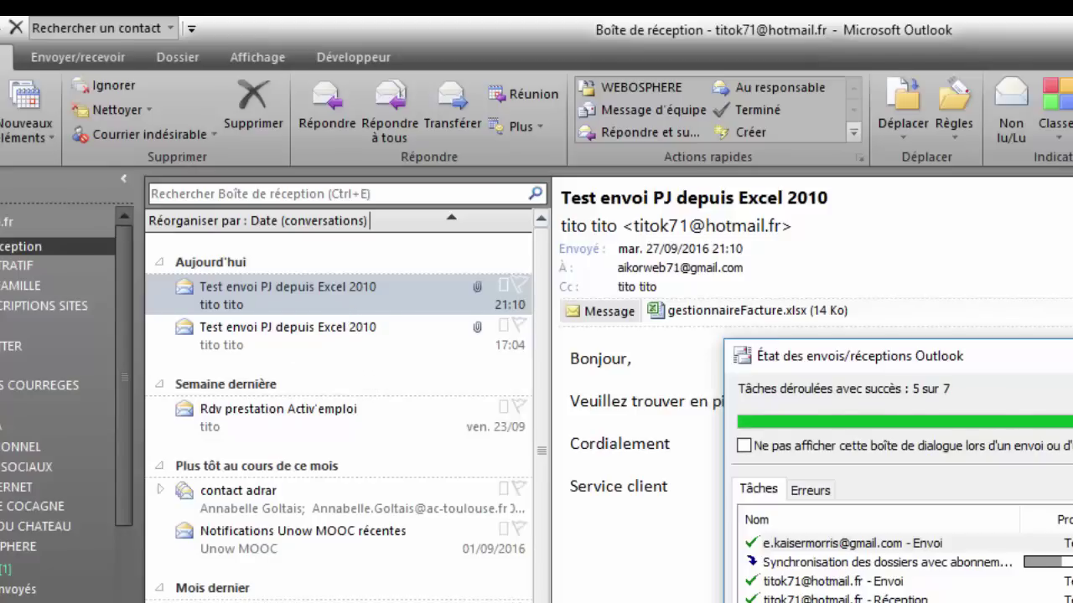
Open the newest 22:27 test message and highlight its body text
scroll(59, 377, down, 5)
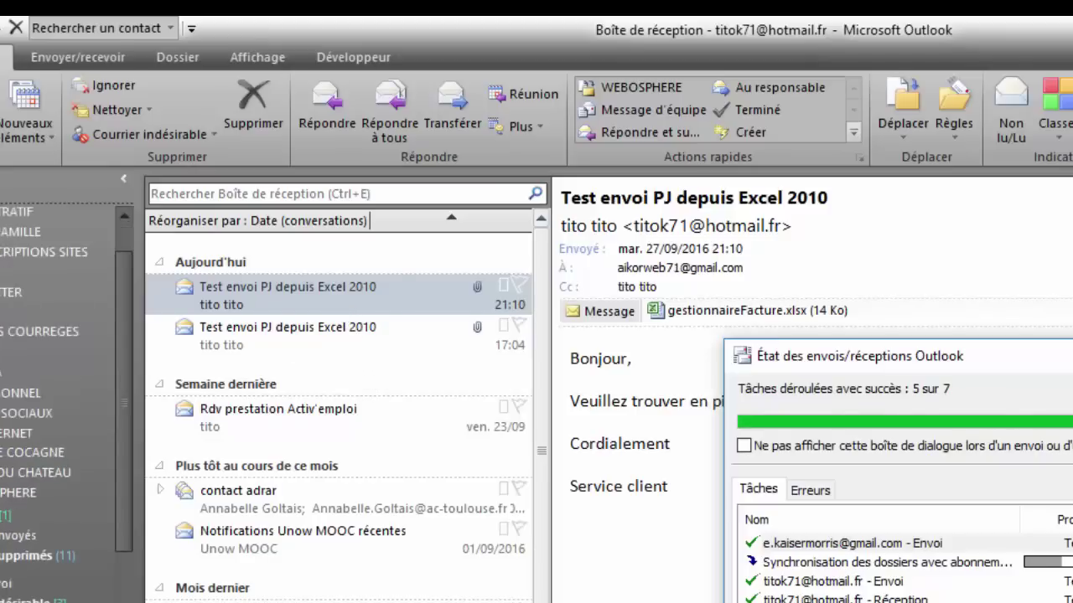
scroll(58, 377, down, 3)
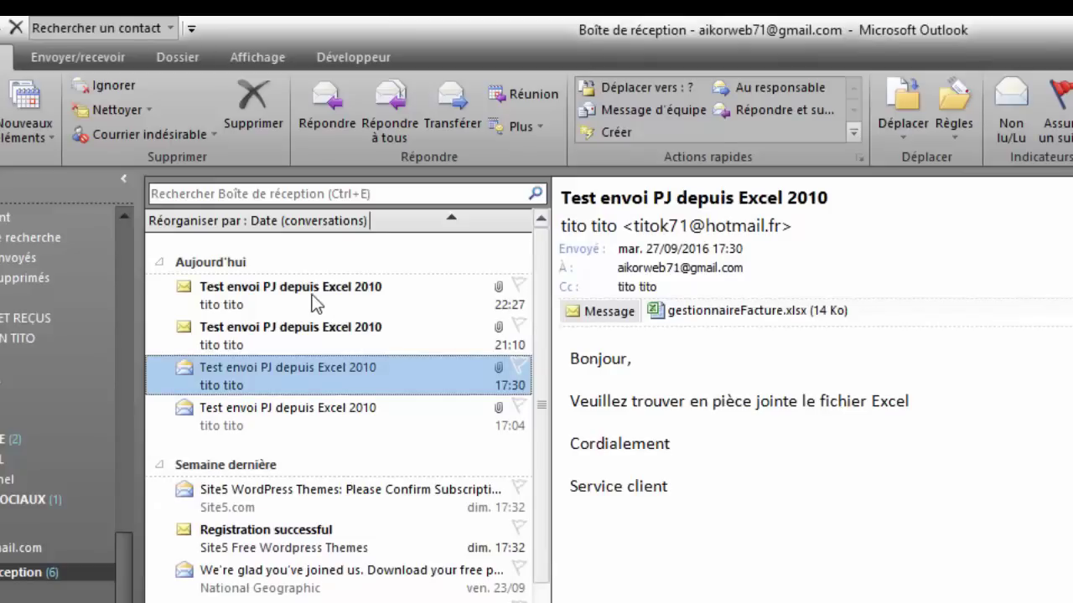
click(312, 295)
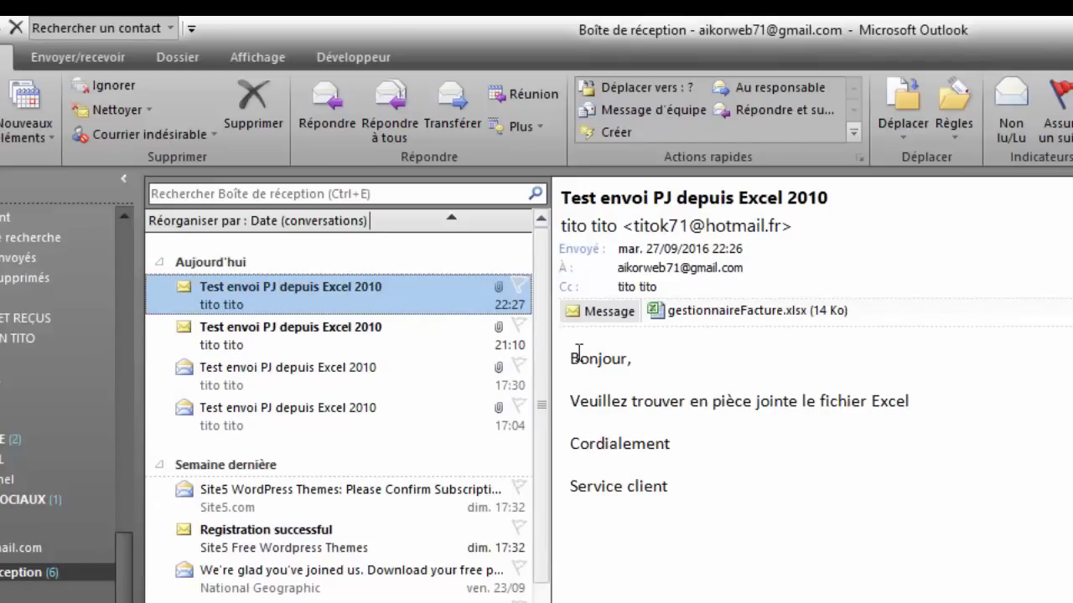
drag(573, 356, 709, 501)
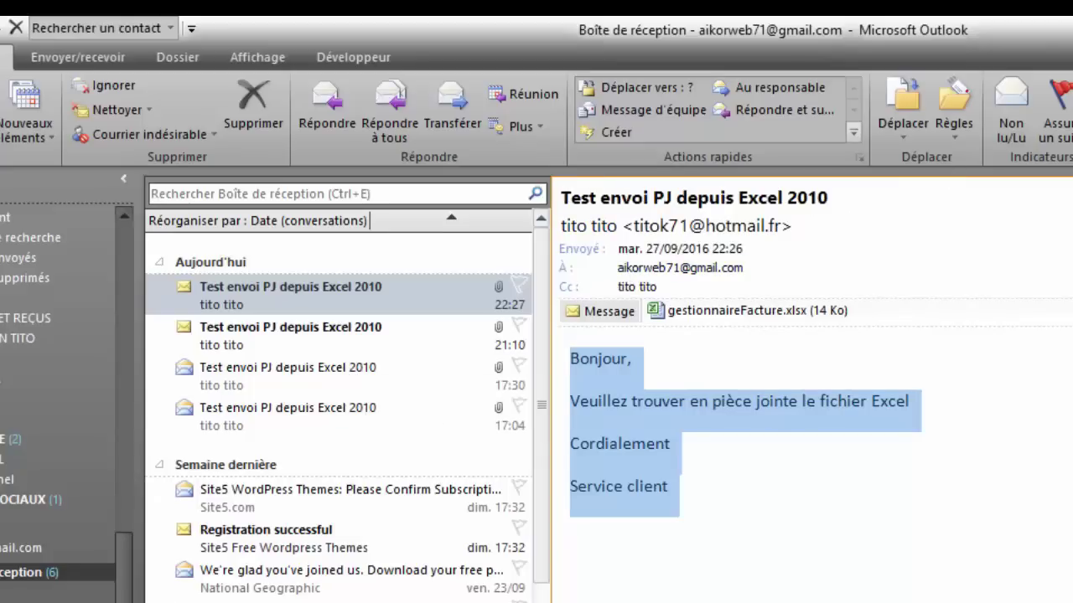
Confirm the same 22:27 message arrived in the other account's Boîte de réception
scroll(17, 597, up, 5)
scroll(17, 597, up, 5)
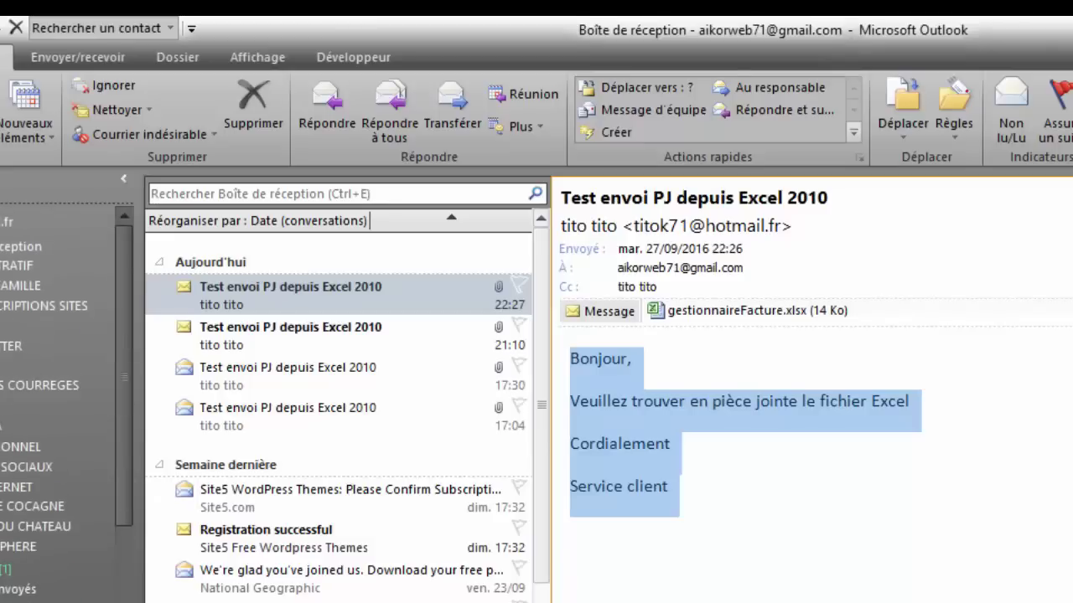
click(17, 247)
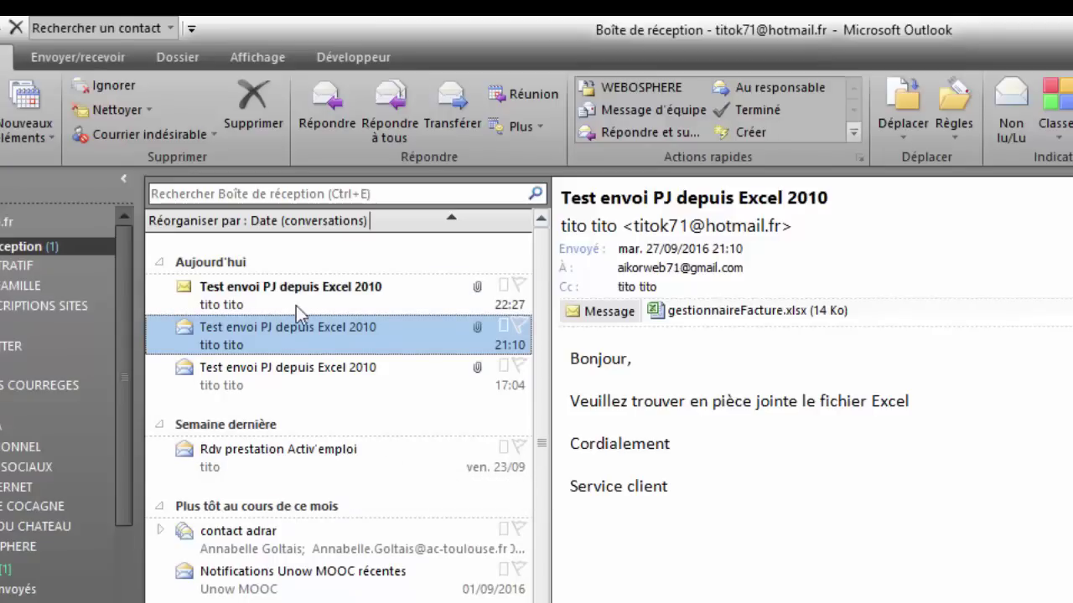
click(288, 293)
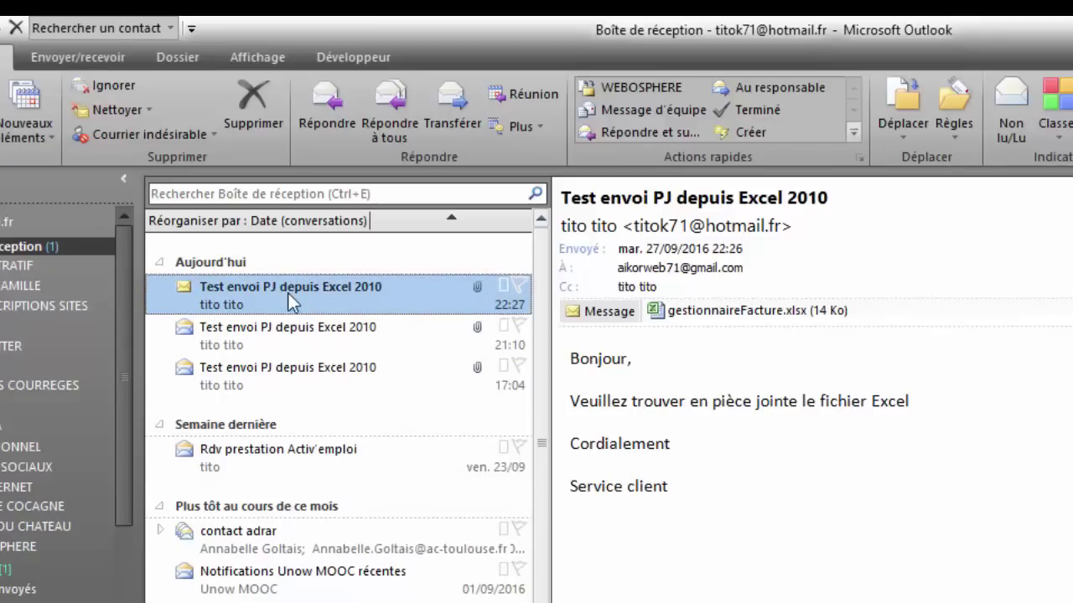